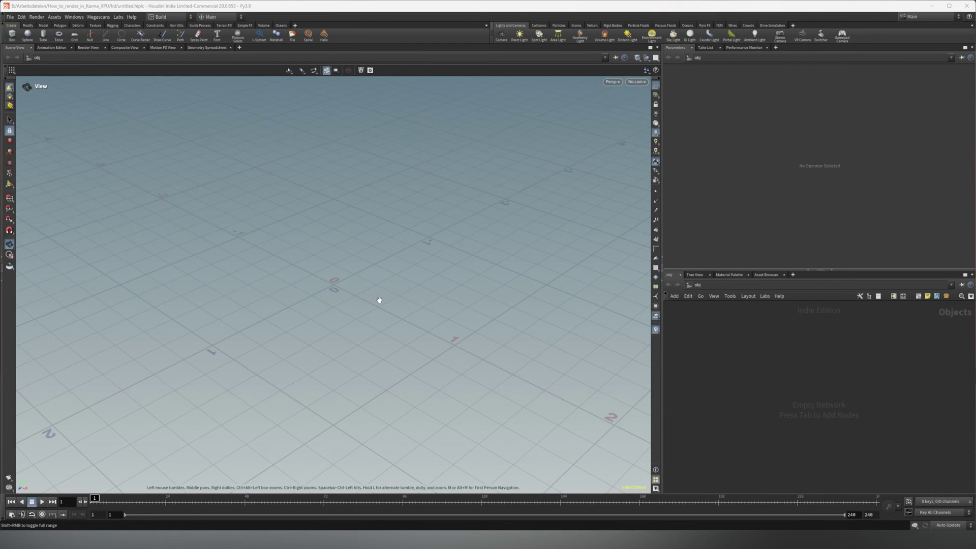
# Create a Geometry object in the object network and go inside it.
pyautogui.moveTo(326, 300); pyautogui.dragTo(290, 336)
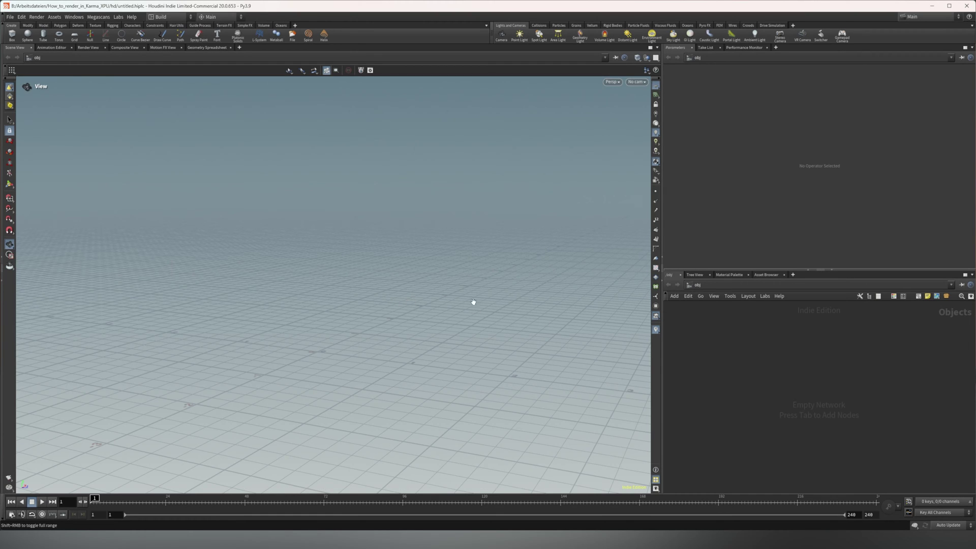
pyautogui.press('Tab')
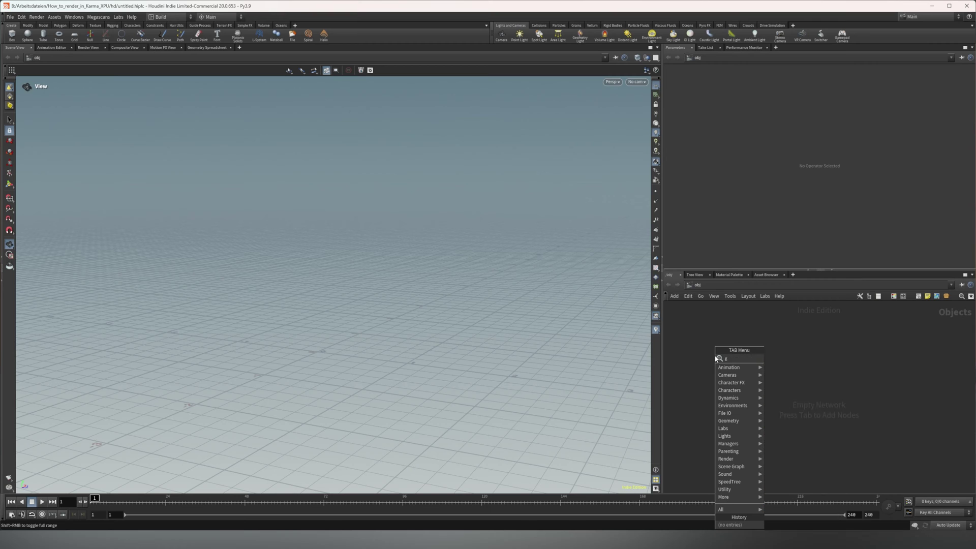
pyautogui.write('geo')
pyautogui.press('Return')
pyautogui.click(724, 357)
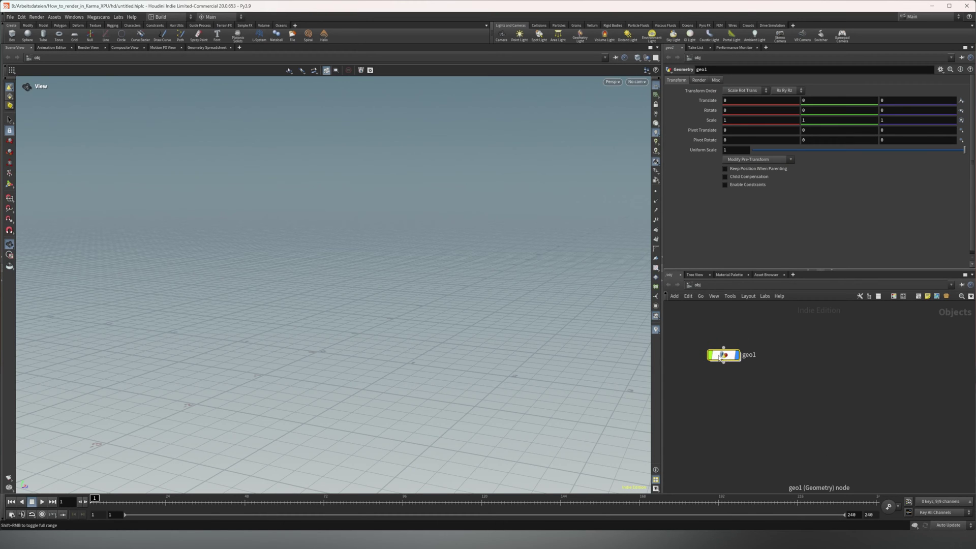
pyautogui.doubleClick(728, 356)
# Add a Trampolin Generator node inside the geometry object and check the trampoline in the viewport.
pyautogui.press('Tab')
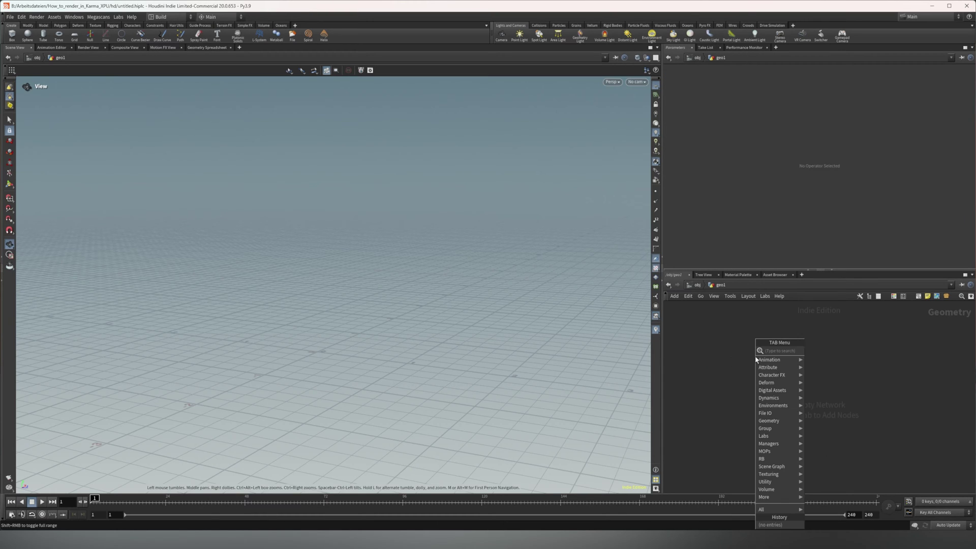
pyautogui.write('tra')
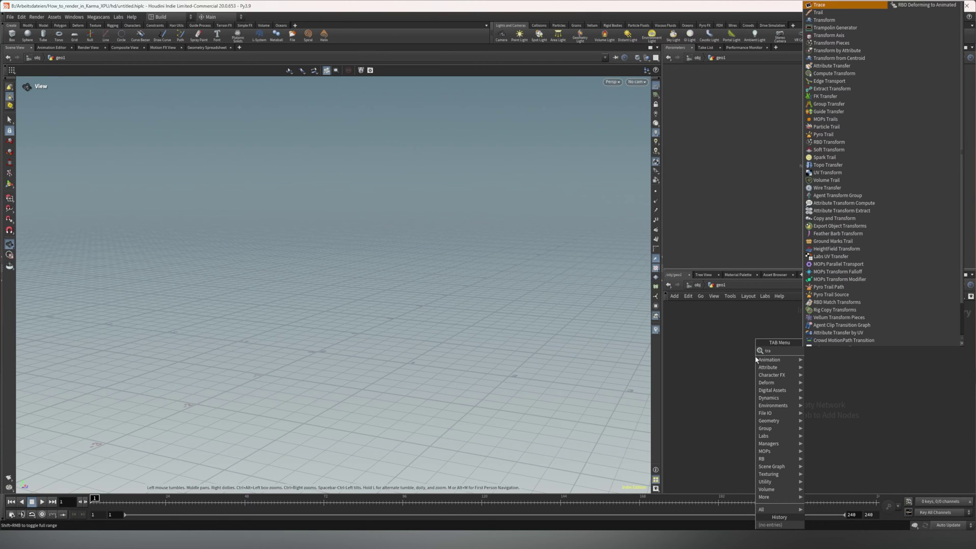
pyautogui.click(858, 30)
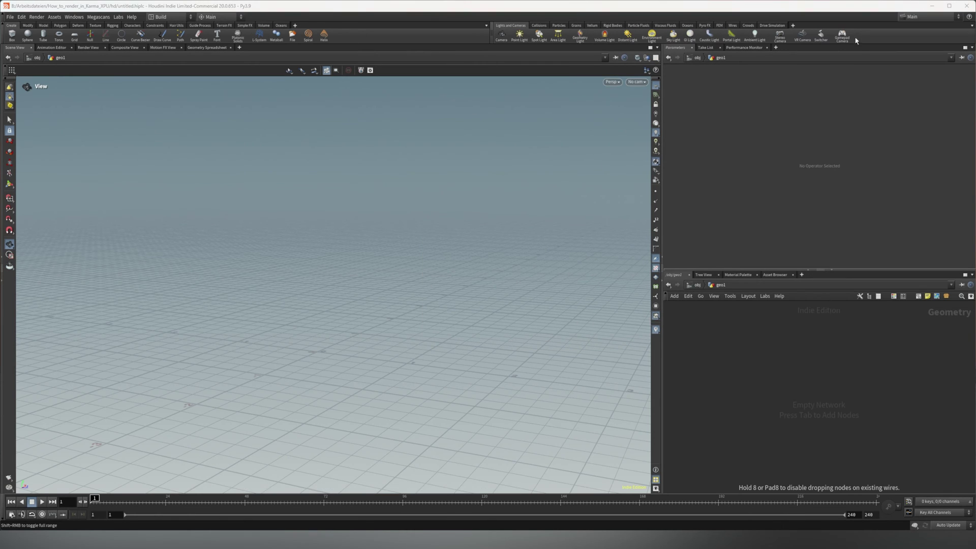
pyautogui.click(760, 330)
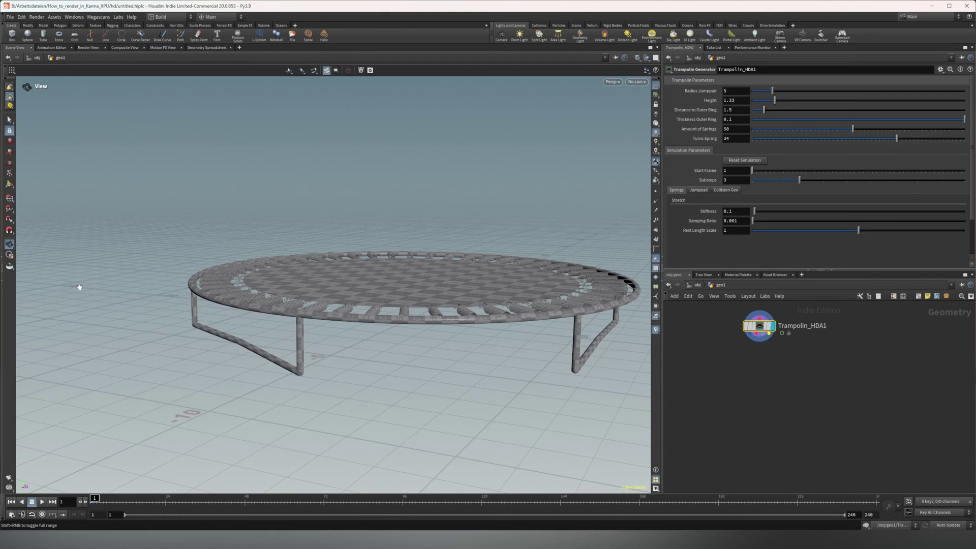
pyautogui.moveTo(79, 287); pyautogui.dragTo(152, 284)
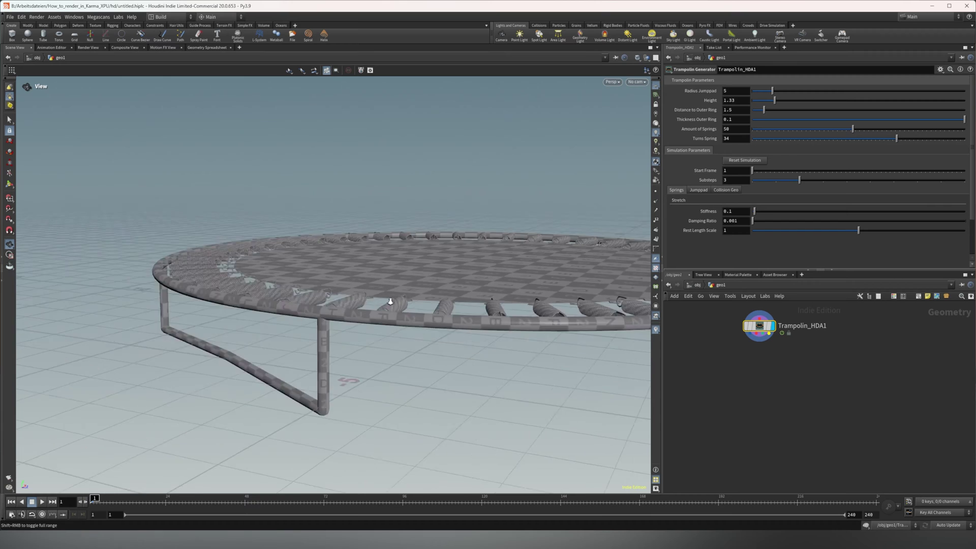
pyautogui.moveTo(390, 301); pyautogui.dragTo(381, 318, button='right')
pyautogui.moveTo(381, 318); pyautogui.dragTo(333, 318, button='middle')
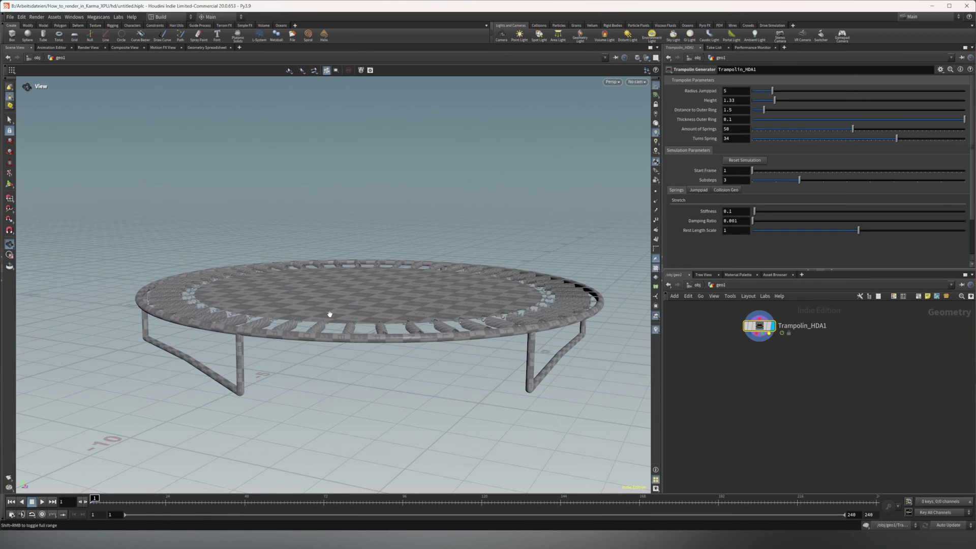
pyautogui.moveTo(334, 318)
pyautogui.mouseDown()
pyautogui.moveTo(356, 327)
pyautogui.moveTo(322, 327)
pyautogui.mouseUp()
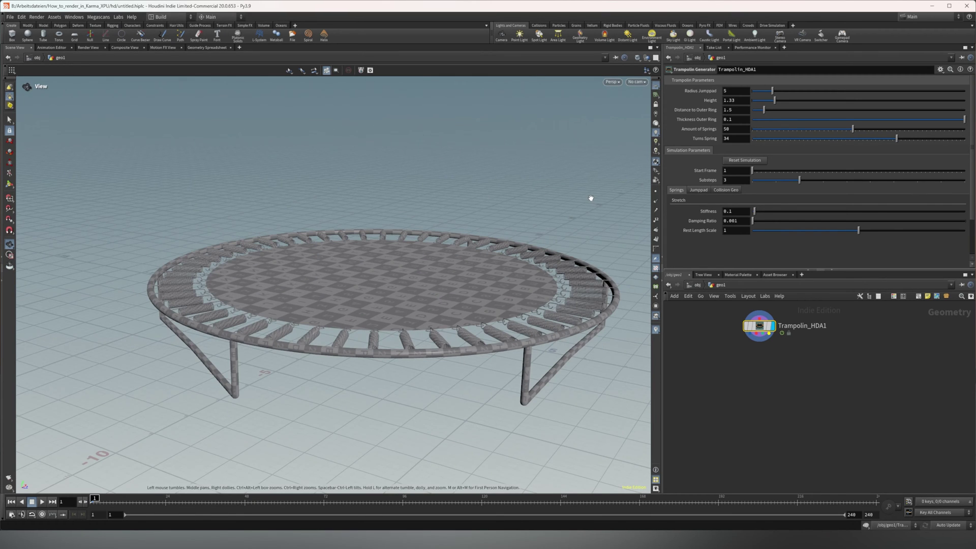
# Add a Null node fed by the trampoline generator and rename it OUT_Trampoline.
pyautogui.press('Tab')
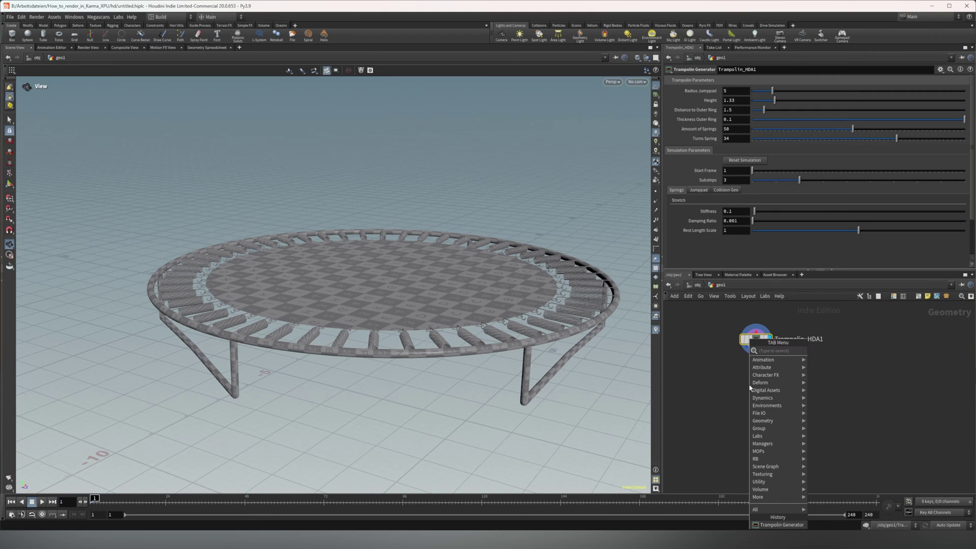
pyautogui.write('null')
pyautogui.press('Return')
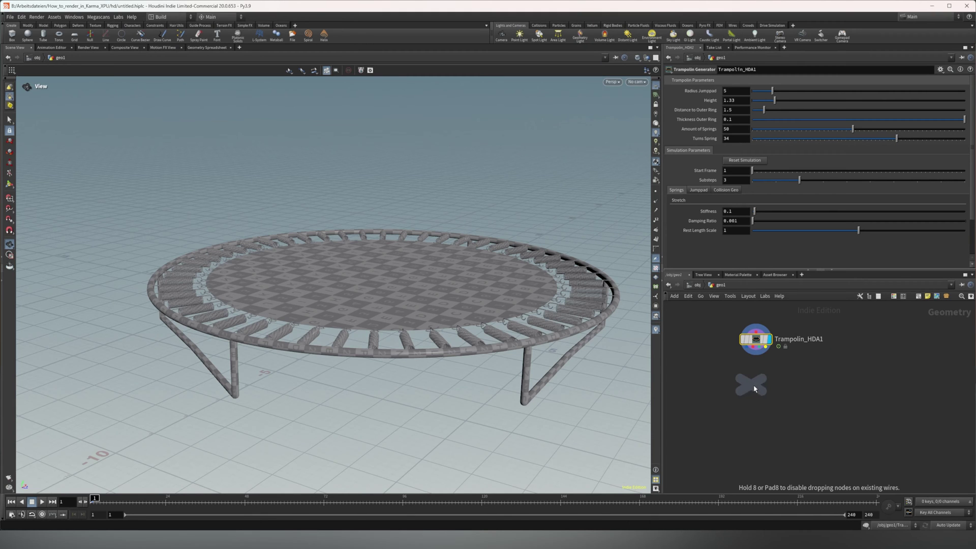
pyautogui.click(763, 393)
pyautogui.doubleClick(767, 387)
pyautogui.write('OUT')
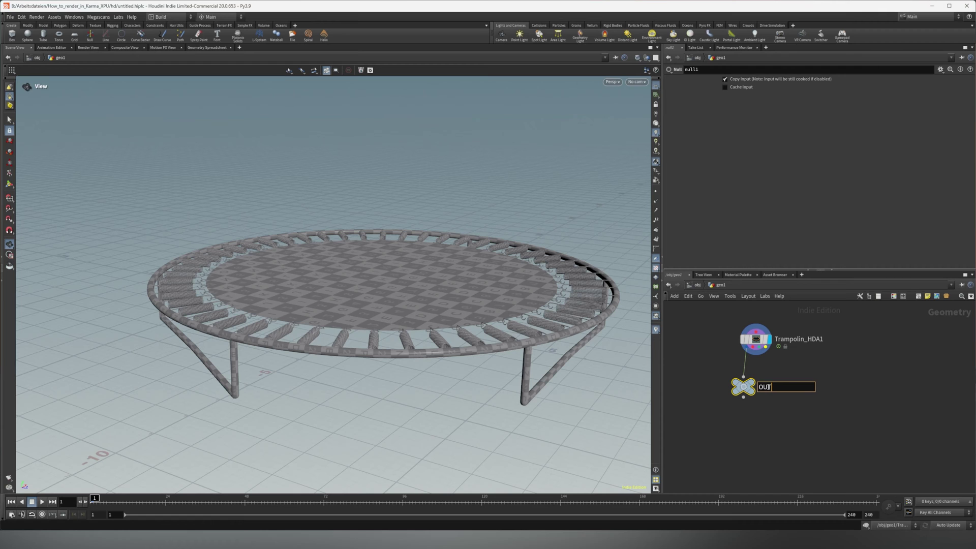
pyautogui.write('_Trampoline')
pyautogui.press('Return')
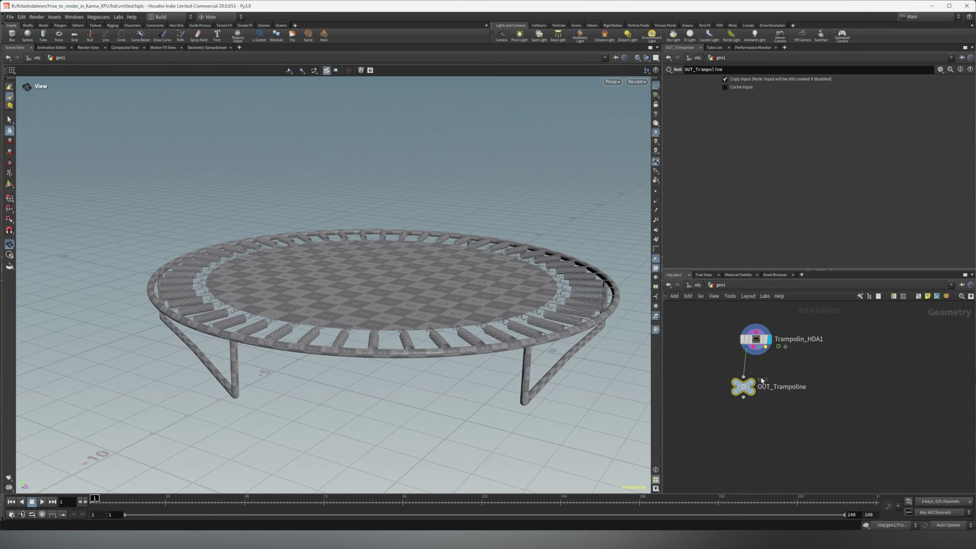
# Insert an Unpack node between the trampoline generator and OUT_Trampoline, space the nodes out, and set the display flag on OUT_Trampoline.
pyautogui.press('Tab')
pyautogui.write('unpack')
pyautogui.press('Return')
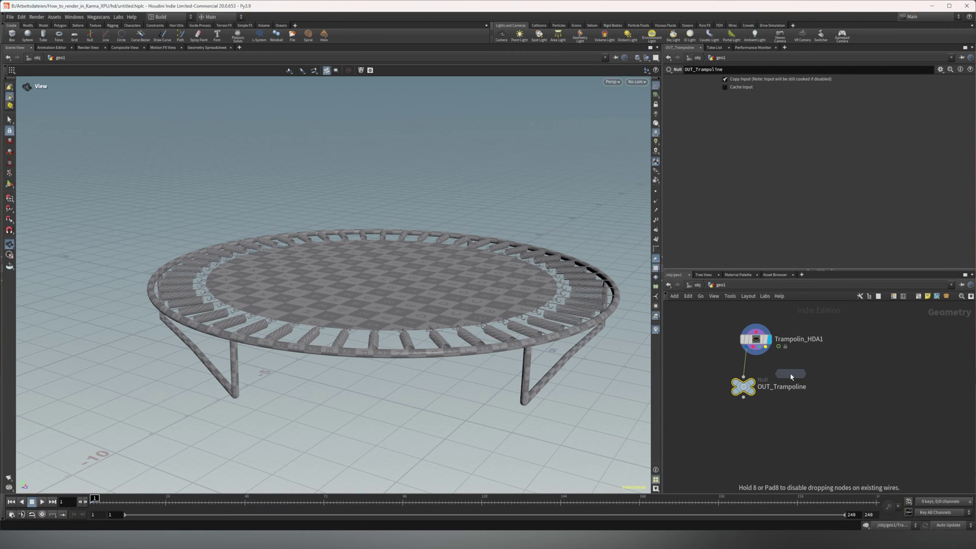
pyautogui.click(754, 371)
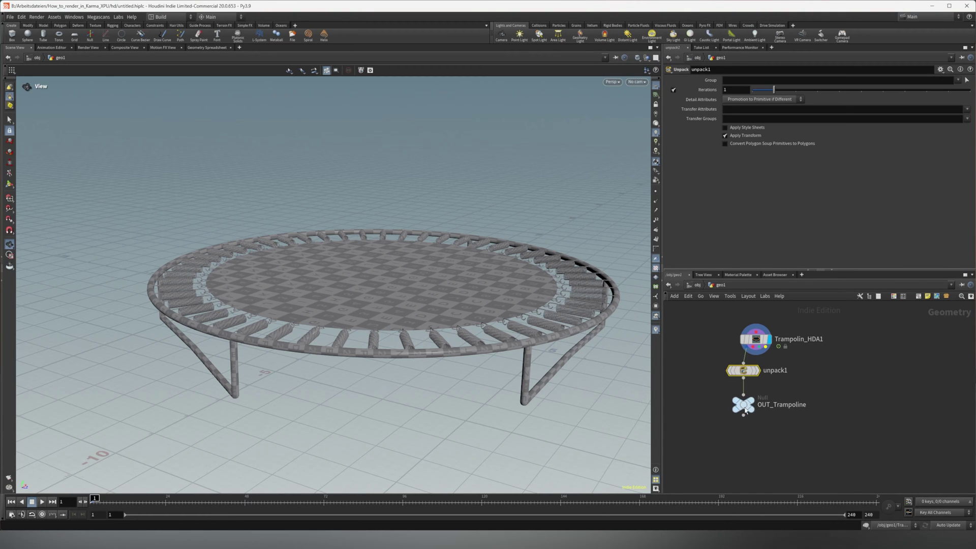
pyautogui.moveTo(746, 404); pyautogui.dragTo(746, 413)
pyautogui.moveTo(748, 370); pyautogui.dragTo(748, 380)
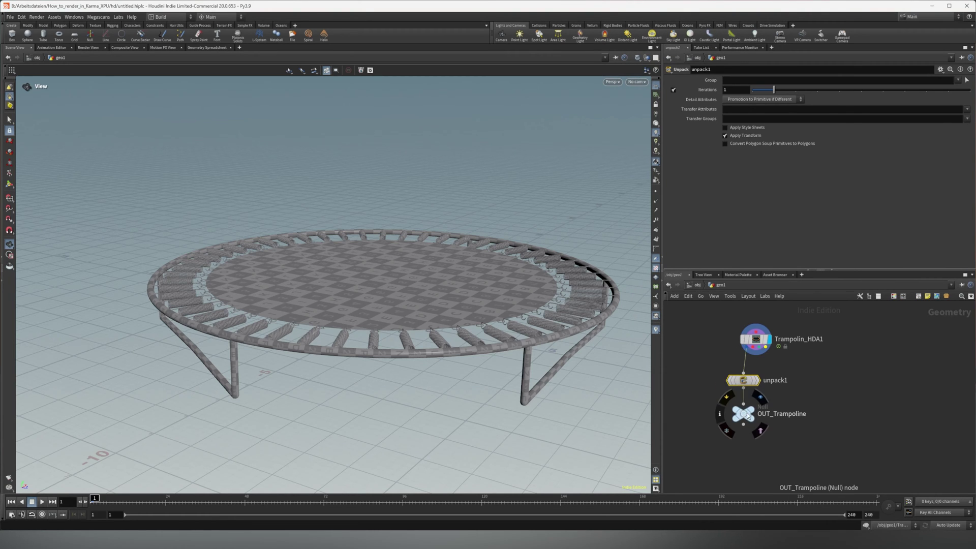
pyautogui.click(760, 397)
# Check the geometry information of OUT_Trampoline and examine the trampoline's springs, jump pad and frame up close.
pyautogui.middleClick(744, 415)
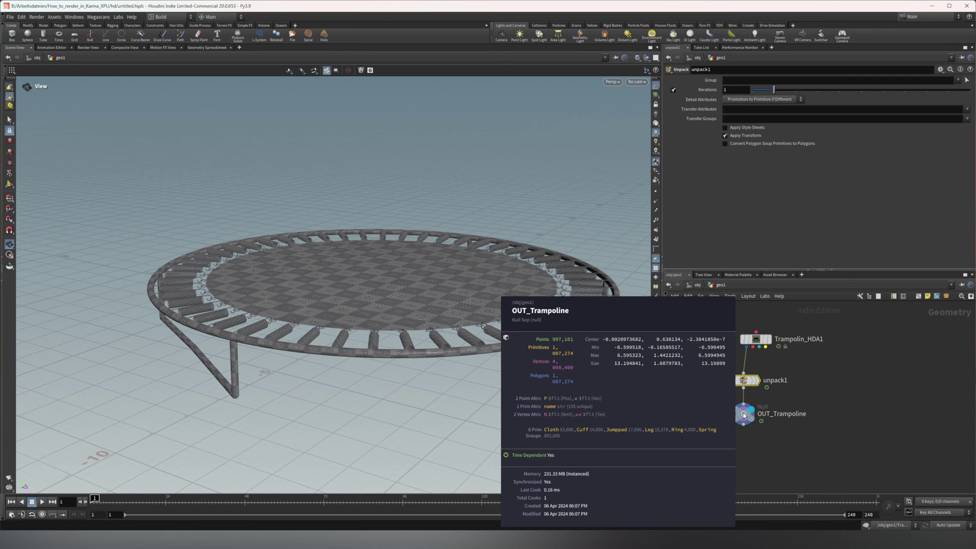
pyautogui.moveTo(334, 338); pyautogui.dragTo(359, 379)
pyautogui.moveTo(300, 301); pyautogui.dragTo(427, 325, button='middle')
pyautogui.scroll(5, 376, 314)
pyautogui.moveTo(239, 315); pyautogui.dragTo(372, 384, button='middle')
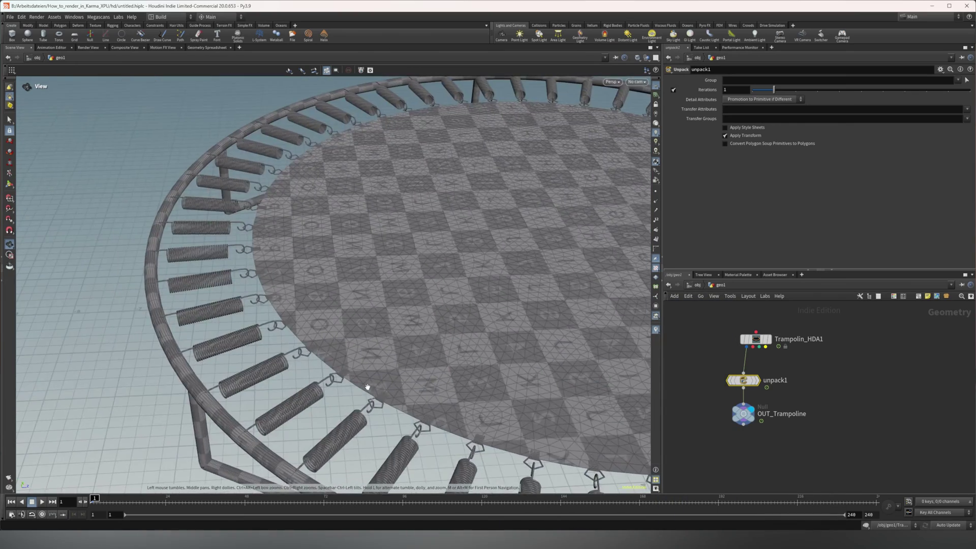
pyautogui.scroll(-4, 372, 384)
pyautogui.moveTo(410, 372); pyautogui.dragTo(292, 329)
pyautogui.moveTo(292, 387); pyautogui.dragTo(355, 343, button='middle')
pyautogui.moveTo(355, 342); pyautogui.dragTo(279, 321)
pyautogui.moveTo(260, 353); pyautogui.dragTo(316, 323)
# Leave the geometry network, visit the stage network, and return to the object level.
pyautogui.click(695, 285)
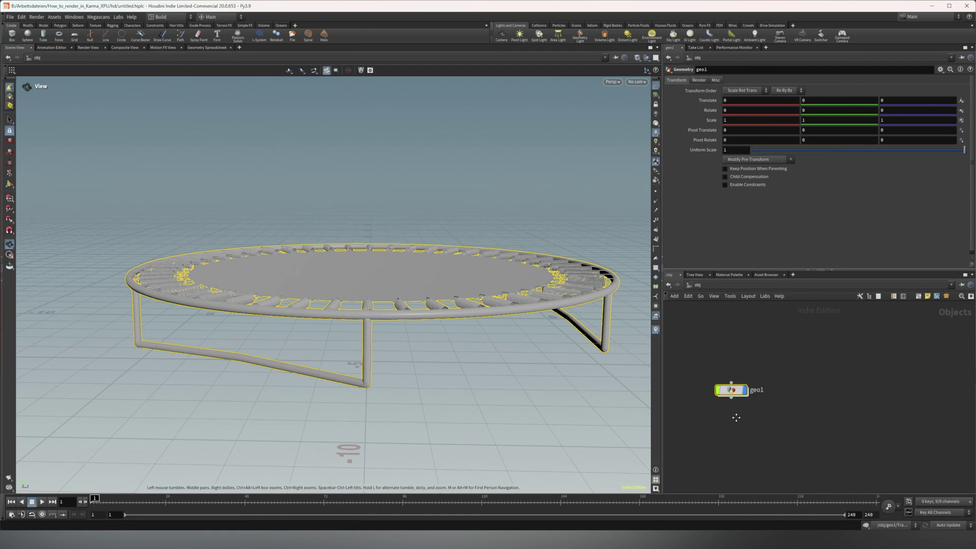
pyautogui.click(730, 285)
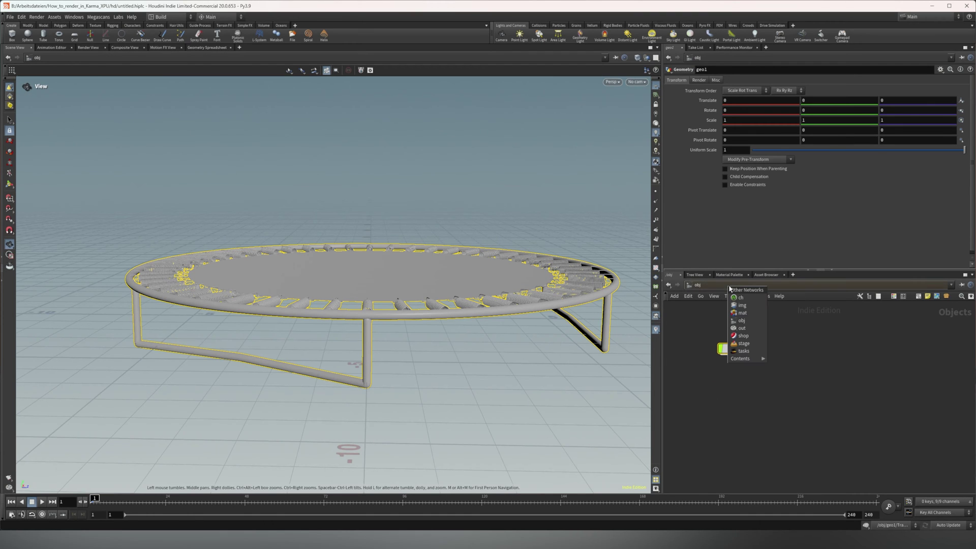
pyautogui.click(743, 343)
pyautogui.click(721, 285)
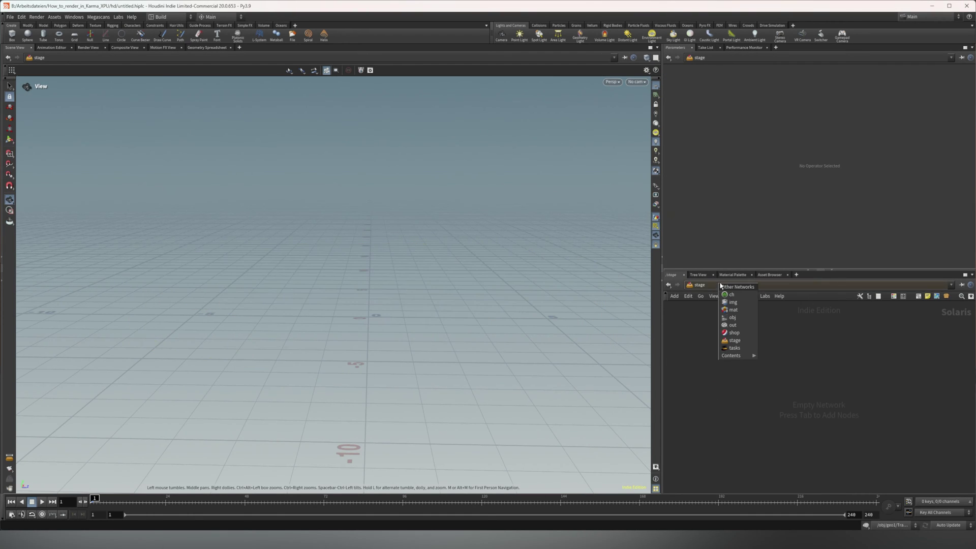
pyautogui.click(738, 317)
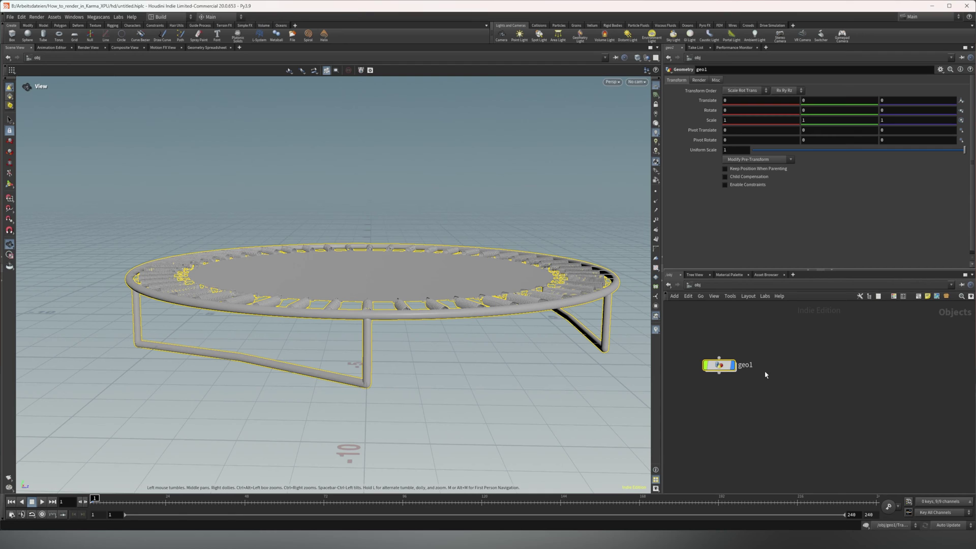
# Try out a LOP Network at the object level by going inside it, and delete it again.
pyautogui.press('Tab')
pyautogui.write('l')
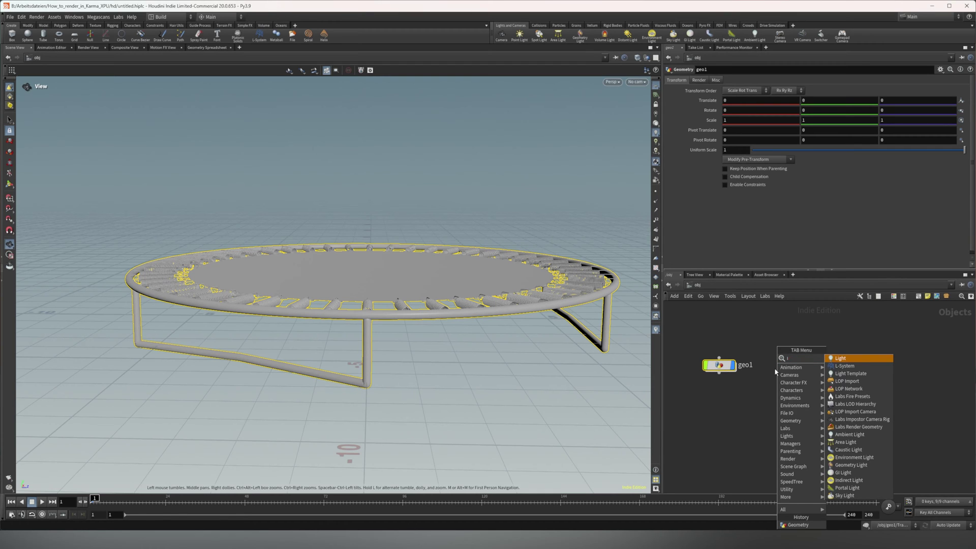
pyautogui.write('op')
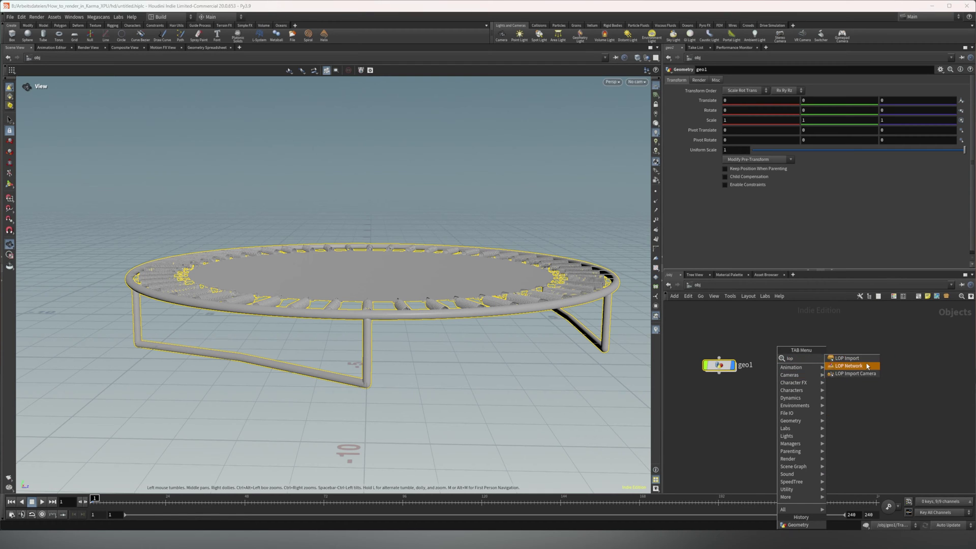
pyautogui.click(848, 366)
pyautogui.click(822, 370)
pyautogui.doubleClick(821, 366)
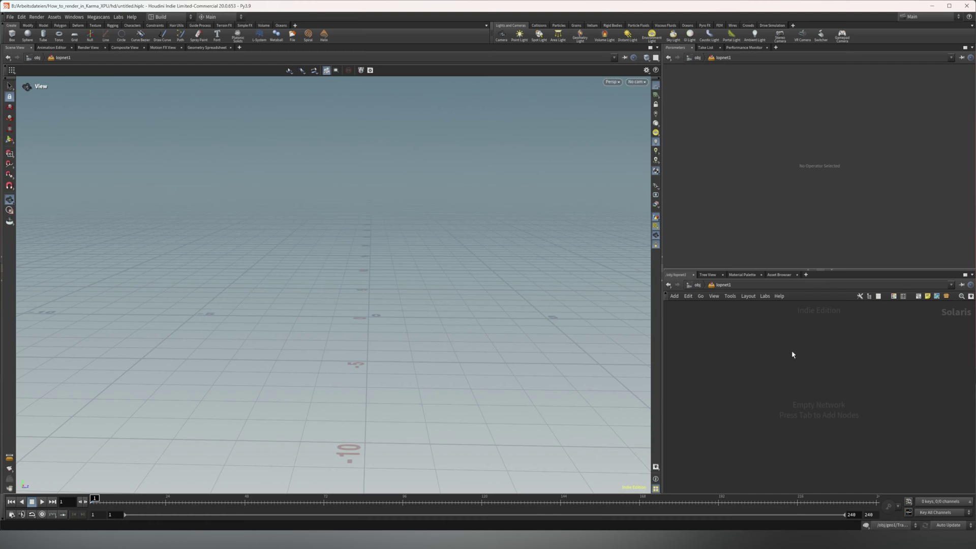
pyautogui.click(697, 285)
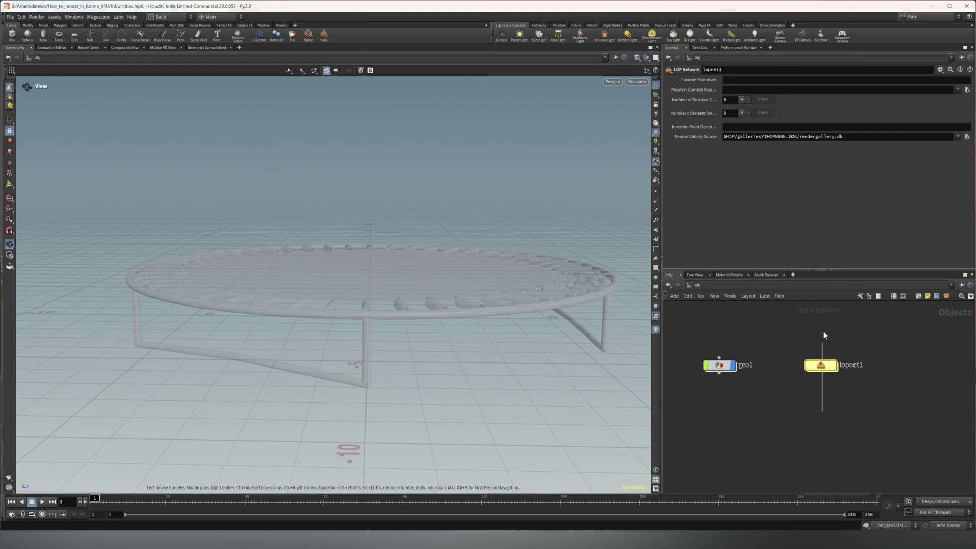
pyautogui.press('Delete')
# Switch to the stage network and add a SOP Import node.
pyautogui.click(735, 286)
pyautogui.click(757, 347)
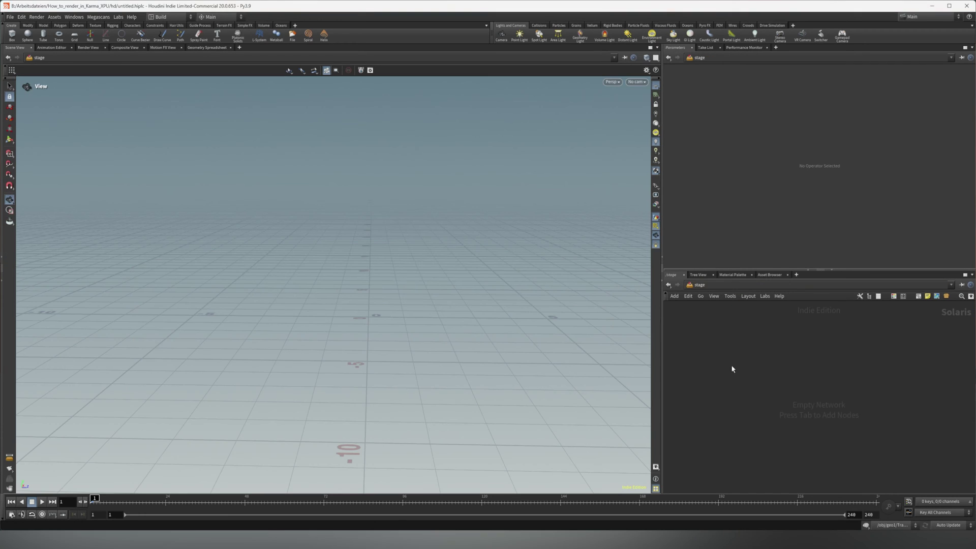
pyautogui.press('Tab')
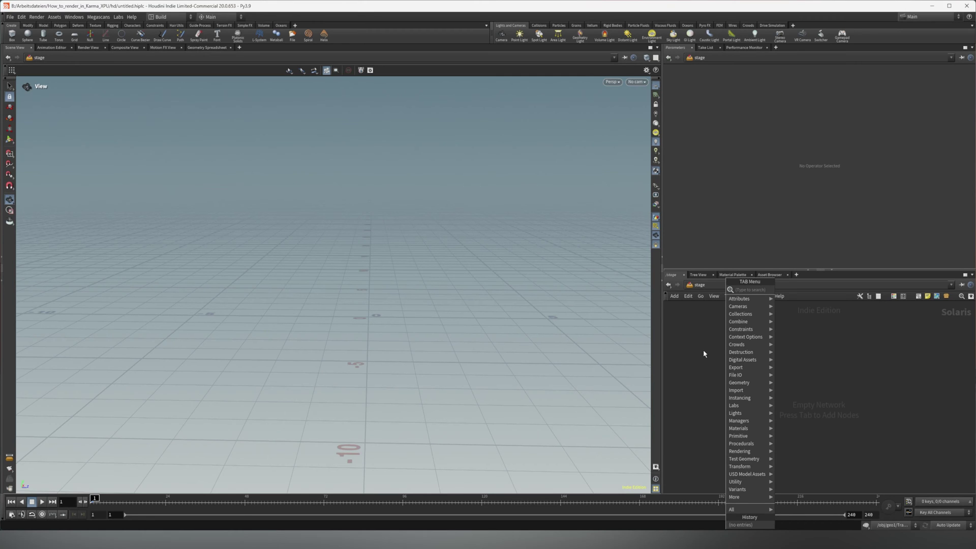
pyautogui.write('sop')
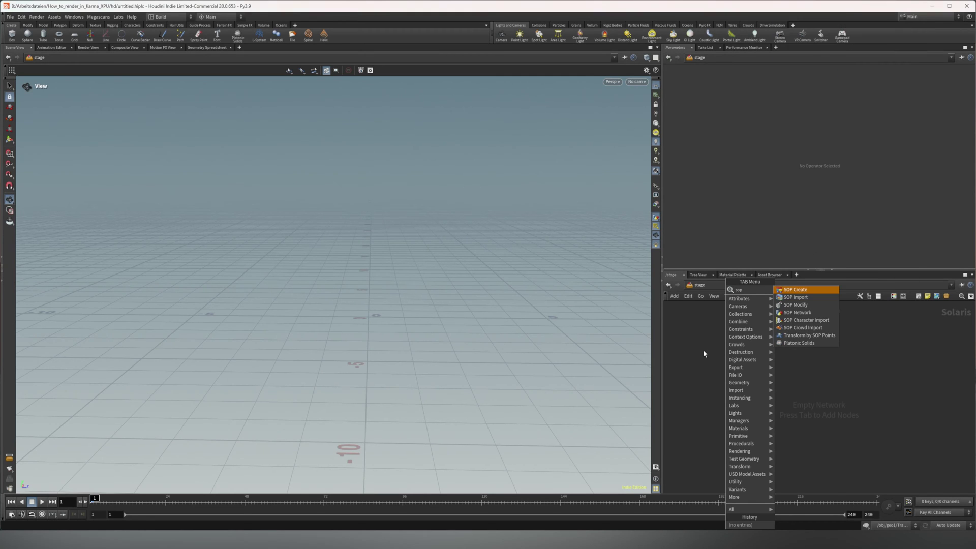
pyautogui.click(796, 298)
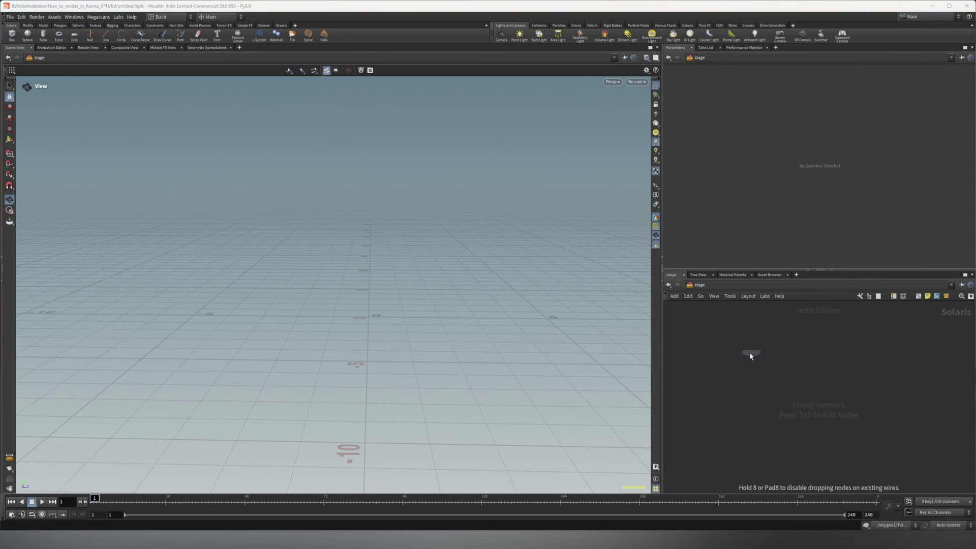
pyautogui.click(748, 352)
# Set the SOP Import node's SOP path to /obj/geo1/OUT_Trampoline.
pyautogui.click(967, 81)
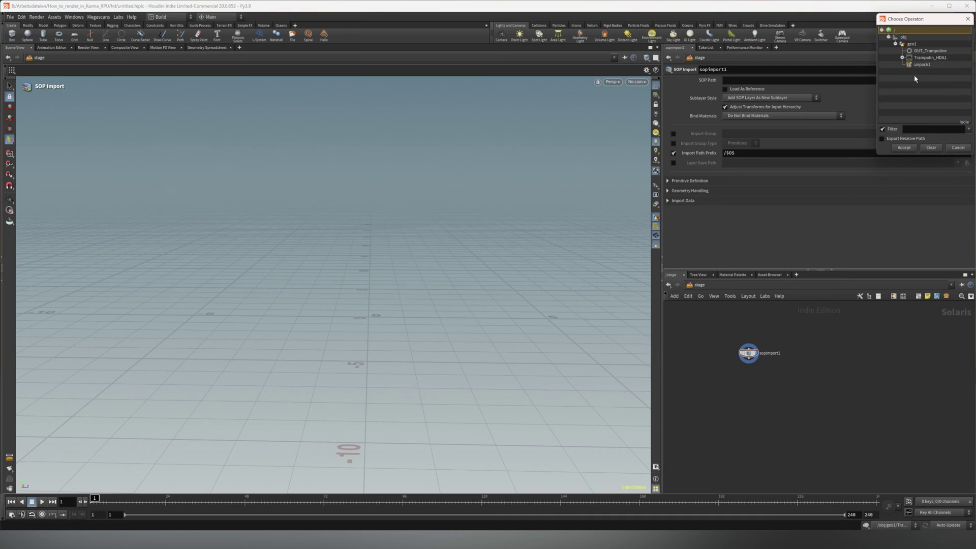
pyautogui.click(902, 57)
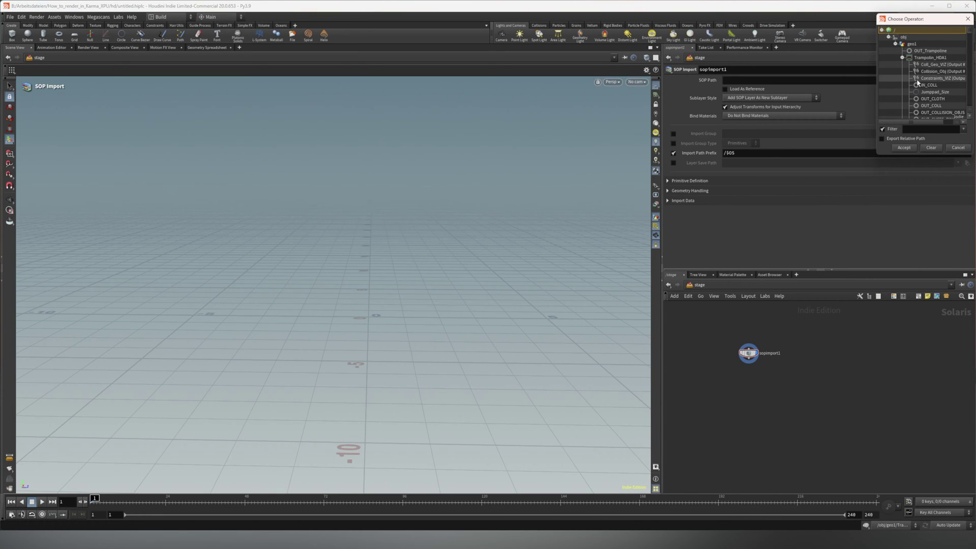
pyautogui.click(902, 58)
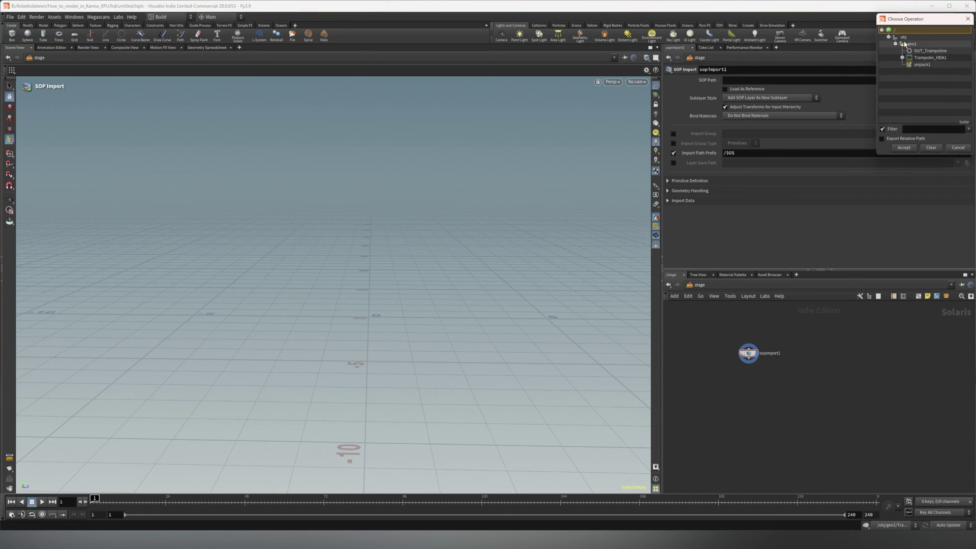
pyautogui.click(929, 51)
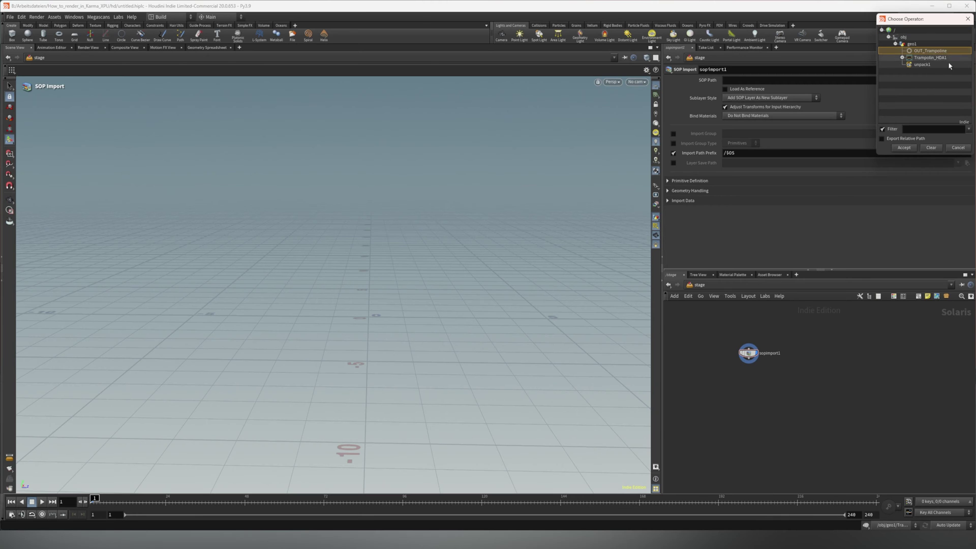
pyautogui.click(904, 147)
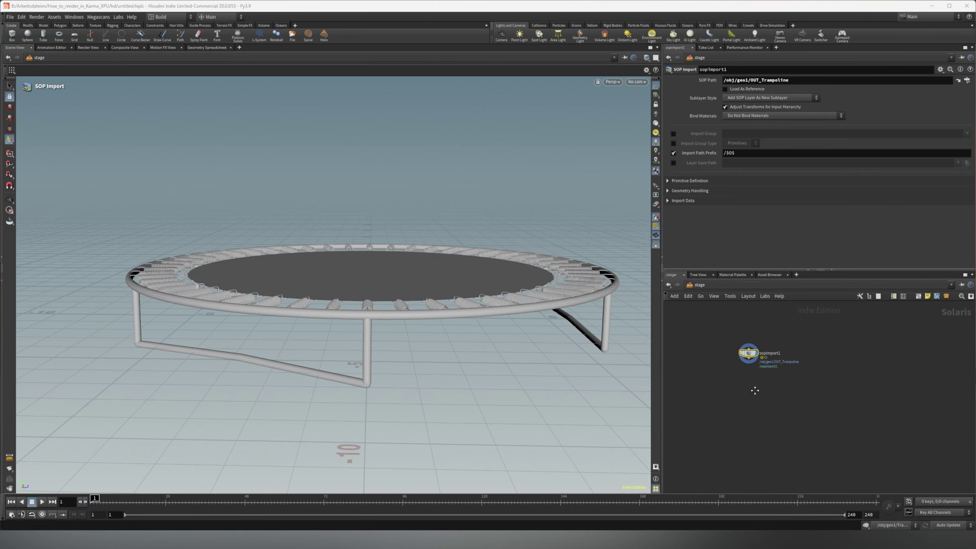
pyautogui.press('Escape')
pyautogui.moveTo(354, 290); pyautogui.dragTo(335, 279)
pyautogui.moveTo(335, 278); pyautogui.dragTo(411, 267, button='right')
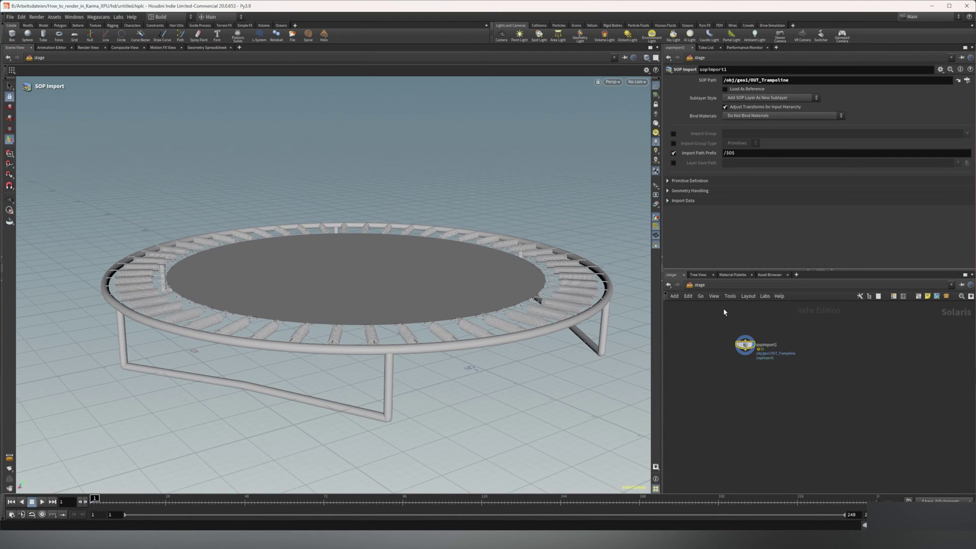
# Enable the Subset Groups option in the SOP Import node's import data settings.
pyautogui.click(675, 192)
pyautogui.click(676, 191)
pyautogui.click(682, 201)
pyautogui.scroll(-3, 698, 217)
pyautogui.click(674, 243)
# Add the groups Cloth, Cuff, Jumppad, Leg, Ring and Spring to the SOP Import node's Subset Groups.
pyautogui.click(963, 243)
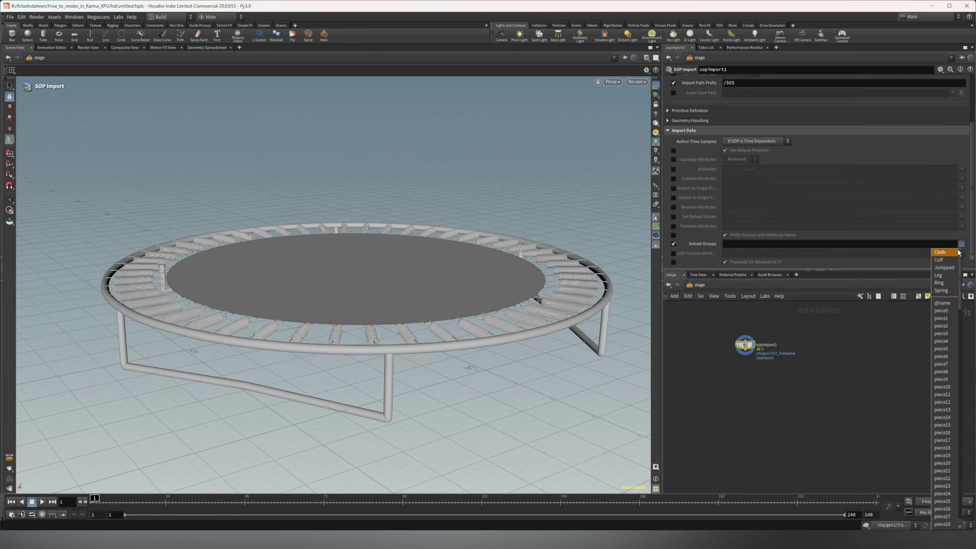
pyautogui.click(939, 252)
pyautogui.click(962, 244)
pyautogui.click(939, 260)
pyautogui.click(962, 245)
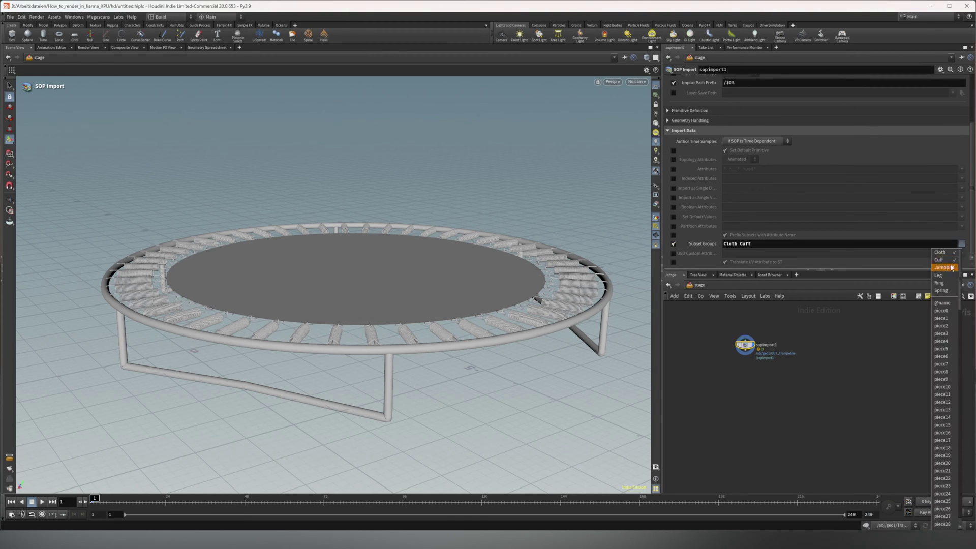
pyautogui.click(944, 267)
pyautogui.click(962, 245)
pyautogui.click(958, 263)
pyautogui.click(962, 244)
pyautogui.click(942, 283)
pyautogui.click(962, 245)
pyautogui.click(946, 290)
# Rename the SOP Import node as Trampoline.
pyautogui.keyDown('alt'); pyautogui.moveTo(283, 282); pyautogui.dragTo(355, 291, button='middle'); pyautogui.keyUp('alt')
pyautogui.keyDown('alt'); pyautogui.scroll(-4, 355, 290); pyautogui.keyUp('alt')
pyautogui.keyDown('alt'); pyautogui.moveTo(356, 290); pyautogui.dragTo(459, 288); pyautogui.keyUp('alt')
pyautogui.keyDown('alt'); pyautogui.moveTo(459, 288); pyautogui.dragTo(371, 302, button='middle'); pyautogui.keyUp('alt')
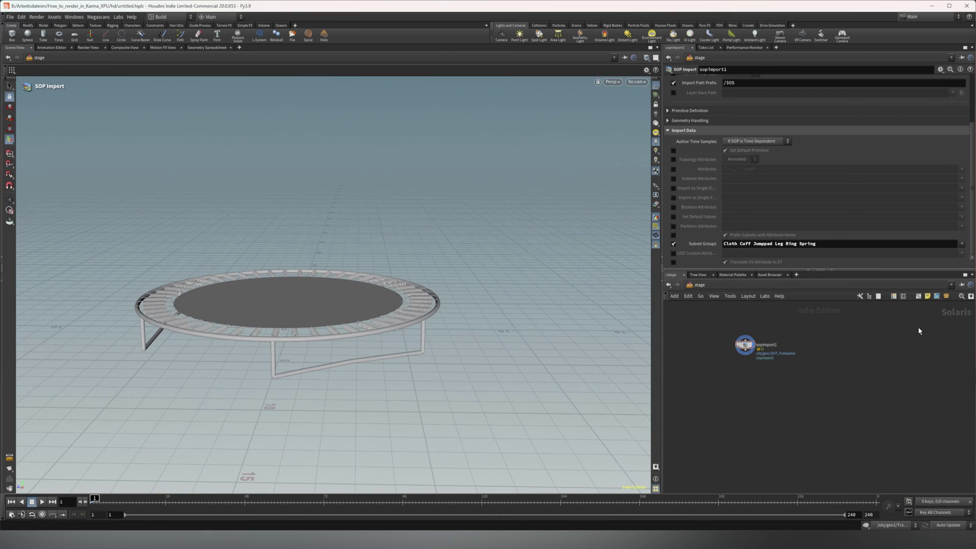
pyautogui.scroll(5, 777, 340)
pyautogui.doubleClick(740, 373)
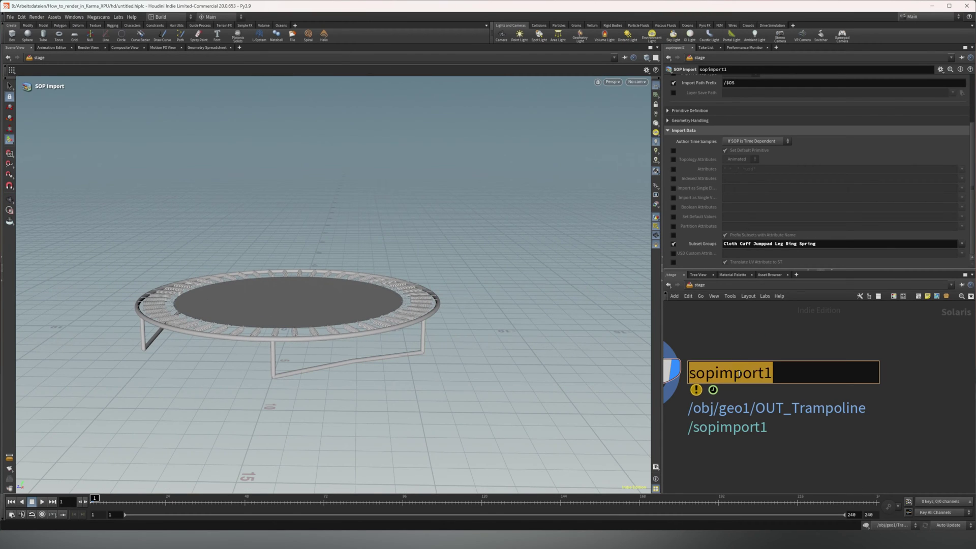
pyautogui.doubleClick(738, 373)
pyautogui.write('Trampoline')
pyautogui.press('Return')
pyautogui.scroll(-5, 756, 385)
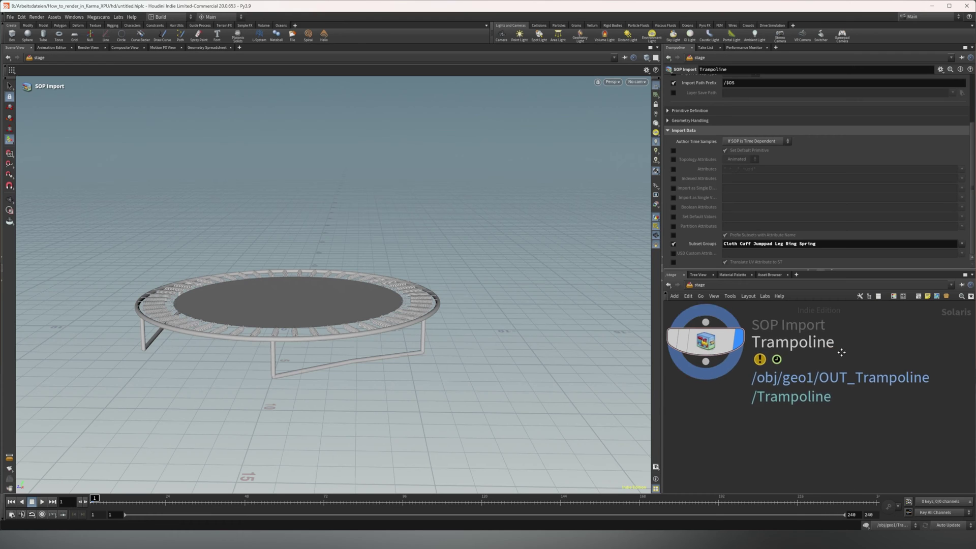
# Add a Dome Light node beside the Trampoline node in the stage network.
pyautogui.press('Tab')
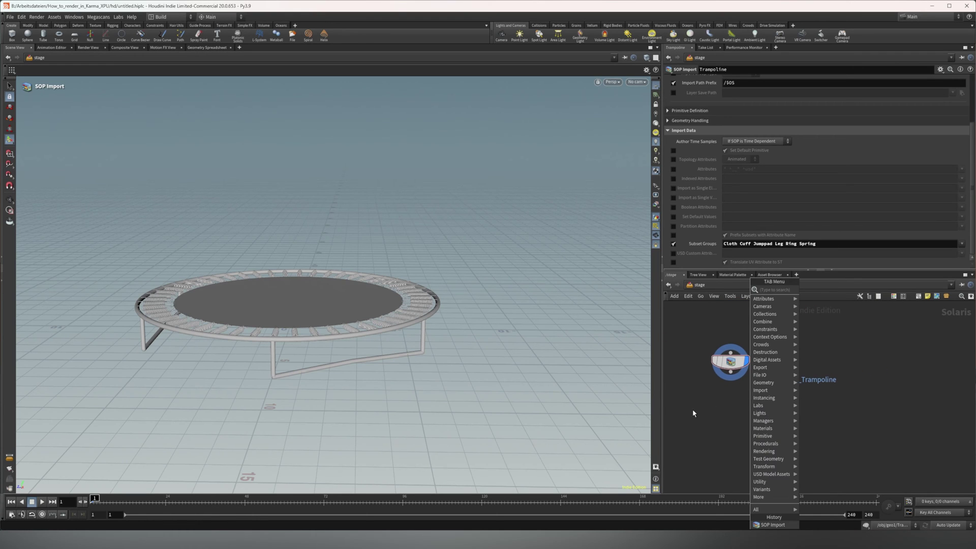
pyautogui.press('Escape')
pyautogui.moveTo(714, 411); pyautogui.dragTo(739, 398, button='middle')
pyautogui.press('Tab')
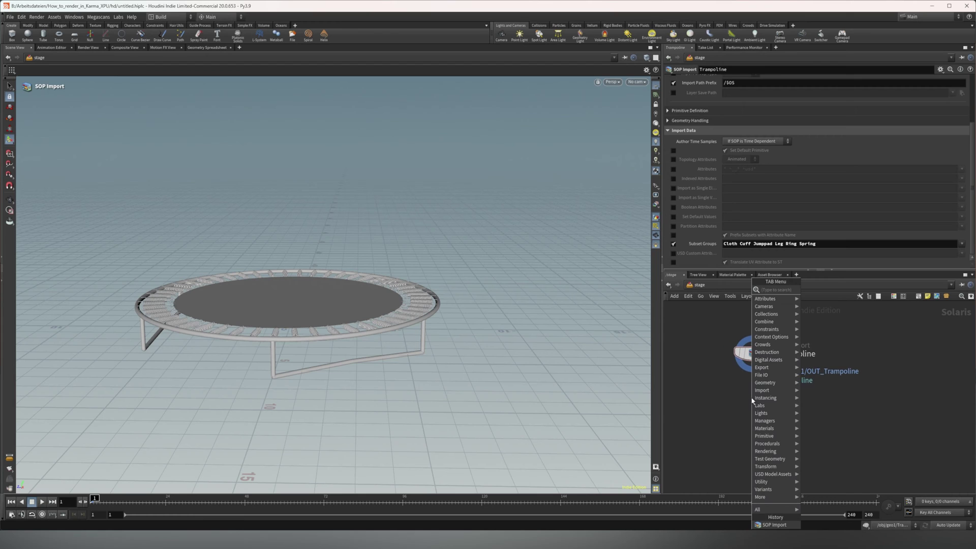
pyautogui.write('dome')
pyautogui.press('Return')
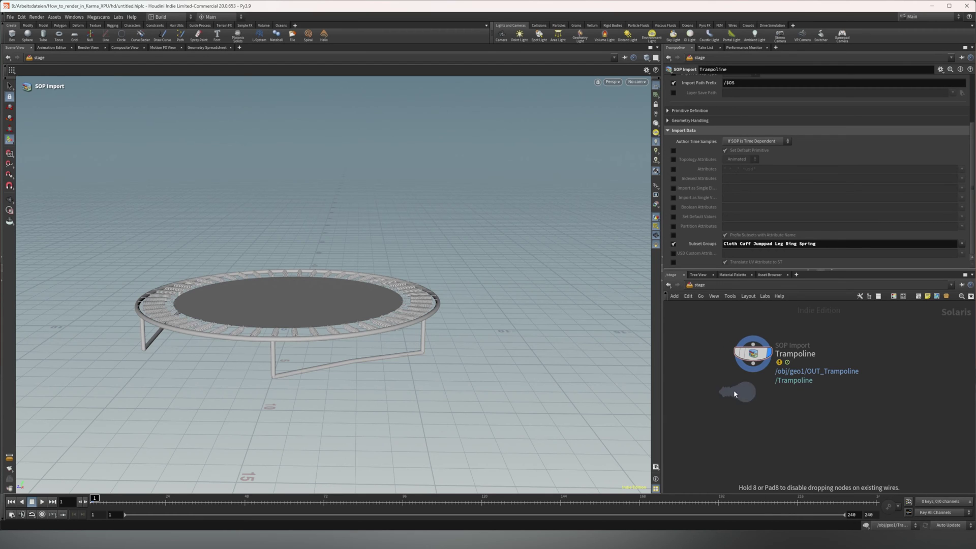
pyautogui.click(683, 371)
# Assign kiara_1_dawn_4k.exr.rat from the B:/Arbeitsdateien/03_HDRIS folder as the dome light's texture.
pyautogui.click(961, 192)
pyautogui.click(732, 224)
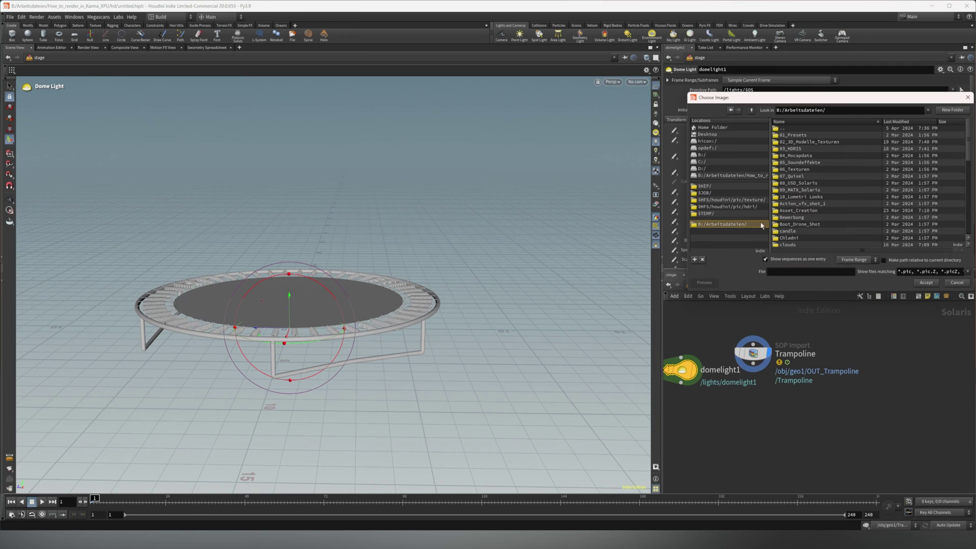
pyautogui.doubleClick(799, 148)
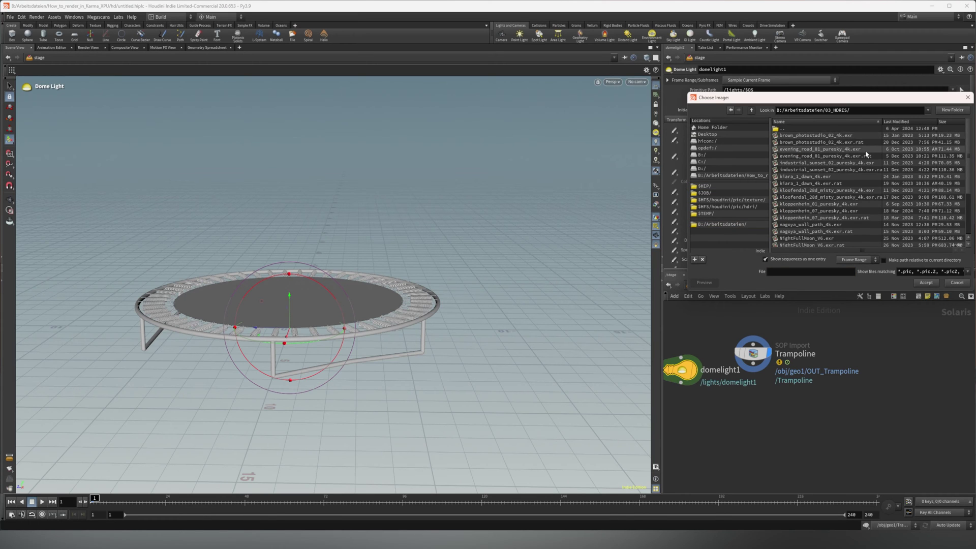
pyautogui.click(818, 184)
pyautogui.click(925, 282)
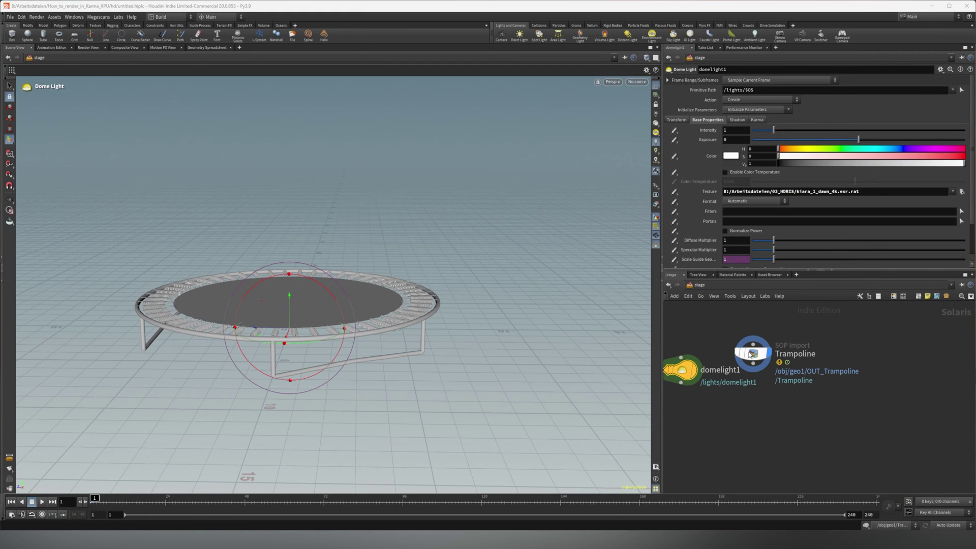
# Add a Merge node below the existing nodes and connect the dome light and the Trampoline node to it.
pyautogui.moveTo(738, 462); pyautogui.dragTo(735, 437, button='middle')
pyautogui.press('Tab')
pyautogui.write('merg')
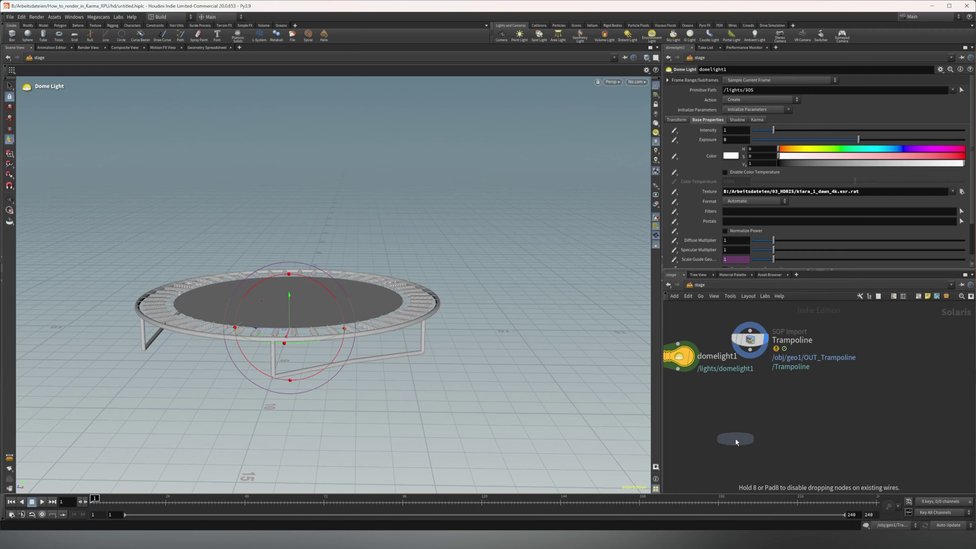
pyautogui.click(735, 441)
pyautogui.moveTo(834, 356); pyautogui.dragTo(884, 377)
pyautogui.moveTo(867, 334); pyautogui.dragTo(690, 394)
pyautogui.click(678, 370)
pyautogui.click(732, 426)
# Add a Camera node, connect it to the Merge node, and display the merged result in the viewport.
pyautogui.press('Tab')
pyautogui.write('cam')
pyautogui.press('Return')
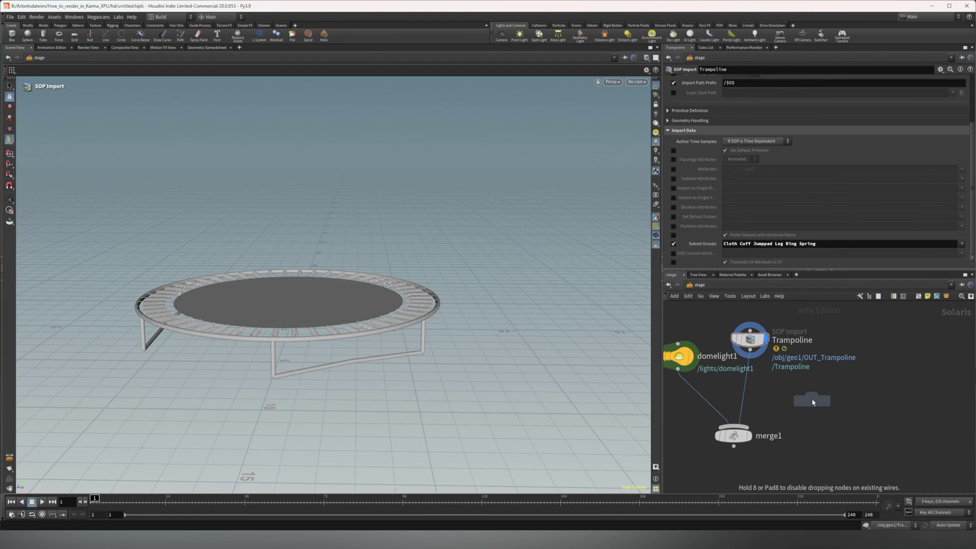
pyautogui.click(821, 385)
pyautogui.moveTo(821, 394); pyautogui.dragTo(733, 428)
pyautogui.moveTo(827, 430); pyautogui.dragTo(860, 395, button='middle')
pyautogui.moveTo(778, 400)
pyautogui.click(788, 384)
pyautogui.moveTo(762, 436); pyautogui.dragTo(765, 421, button='middle')
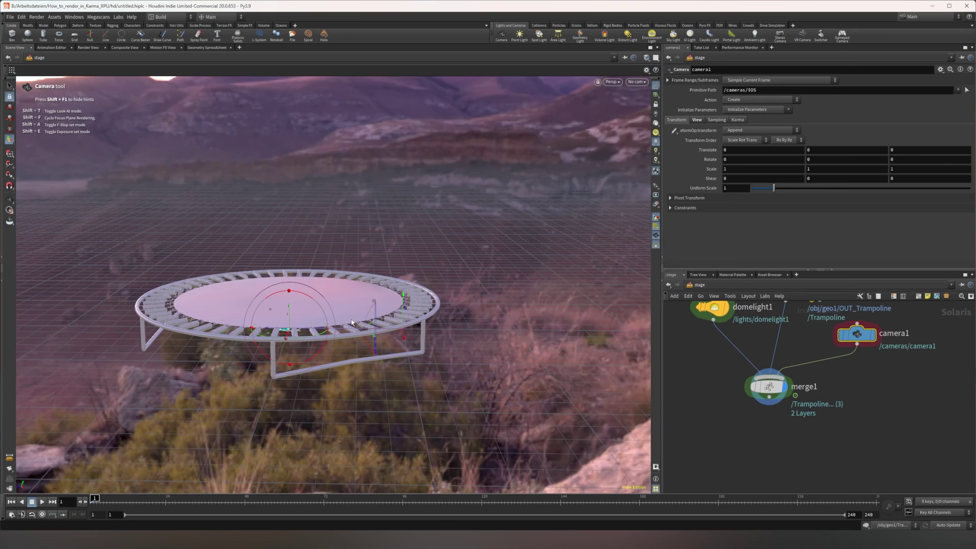
# Stop displaying environment lights as viewport backgrounds and set the background colour scheme to Dark.
pyautogui.keyDown('alt'); pyautogui.moveTo(480, 363); pyautogui.dragTo(400, 374); pyautogui.keyUp('alt')
pyautogui.press('Return')
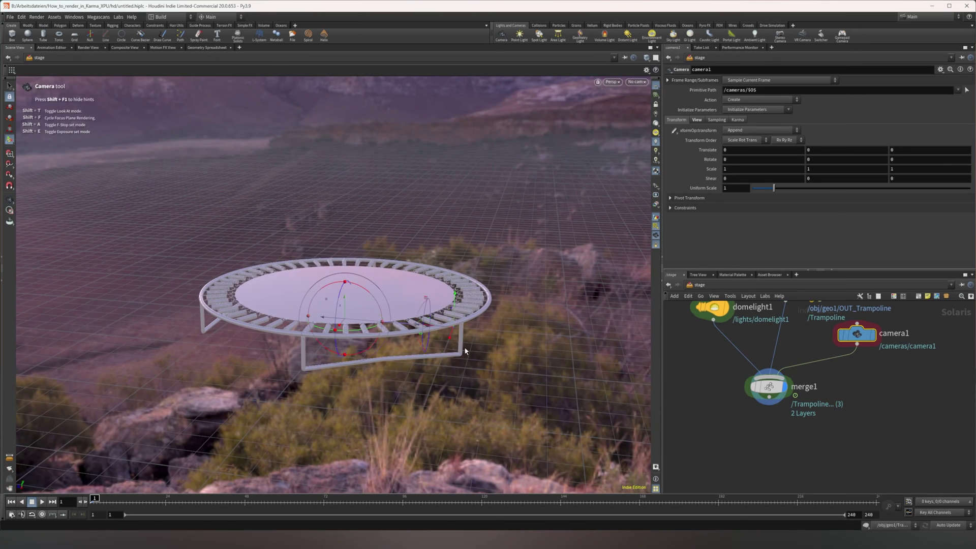
pyautogui.press('d')
pyautogui.click(476, 271)
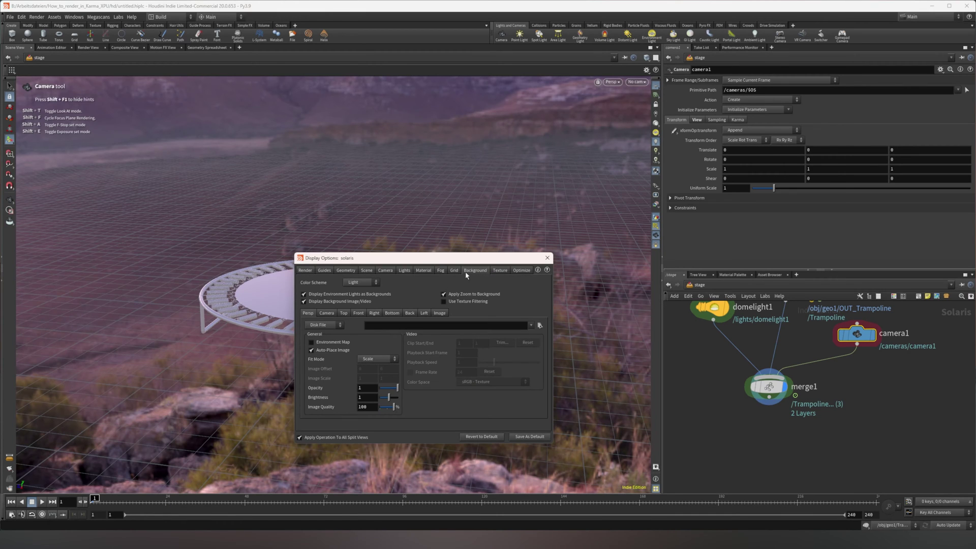
pyautogui.click(304, 294)
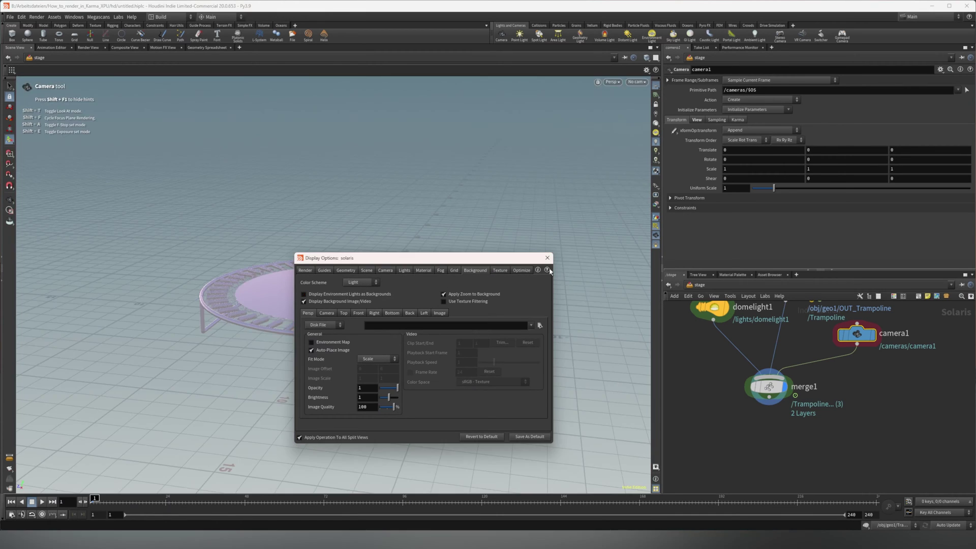
pyautogui.click(376, 283)
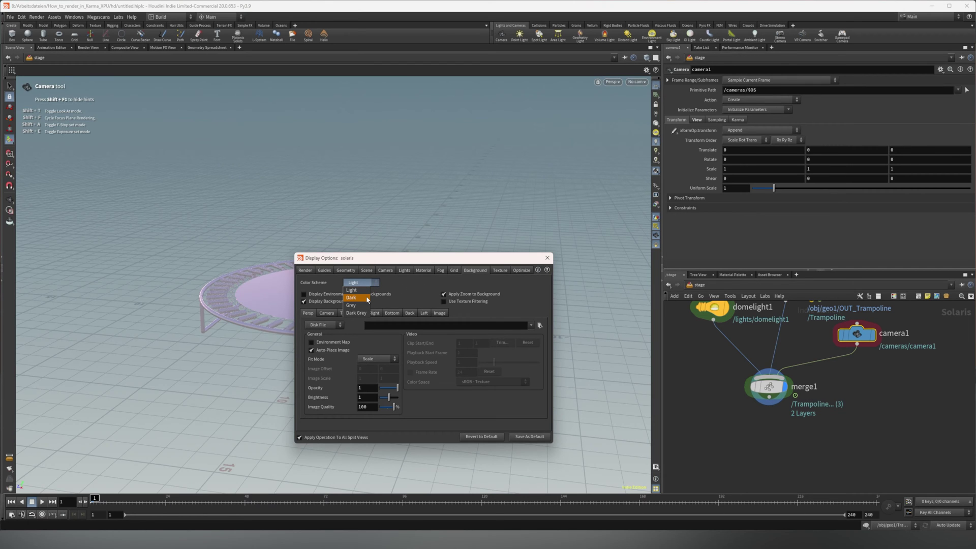
pyautogui.click(367, 298)
pyautogui.click(546, 258)
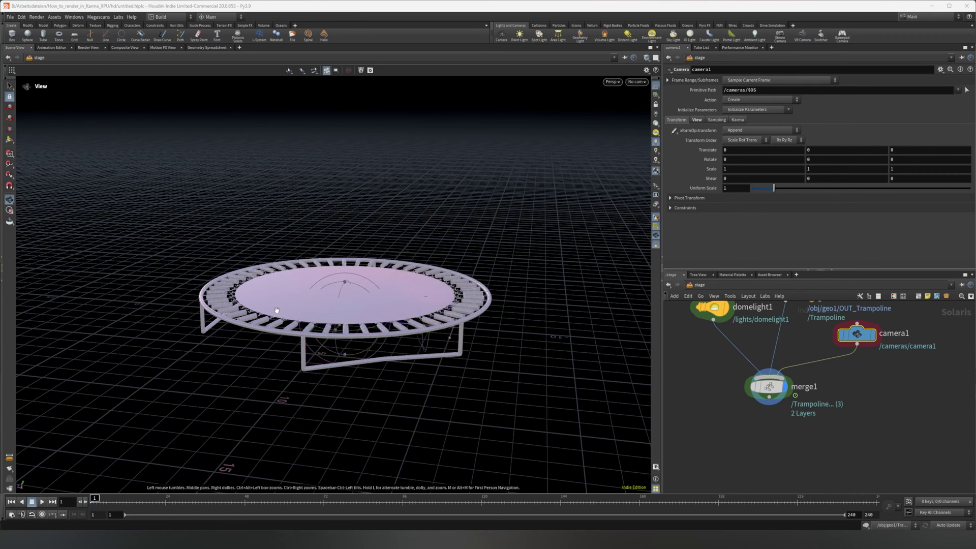
# Hide the viewport's reference grid and frame the whole trampoline from a low side angle.
pyautogui.moveTo(508, 285); pyautogui.dragTo(523, 330)
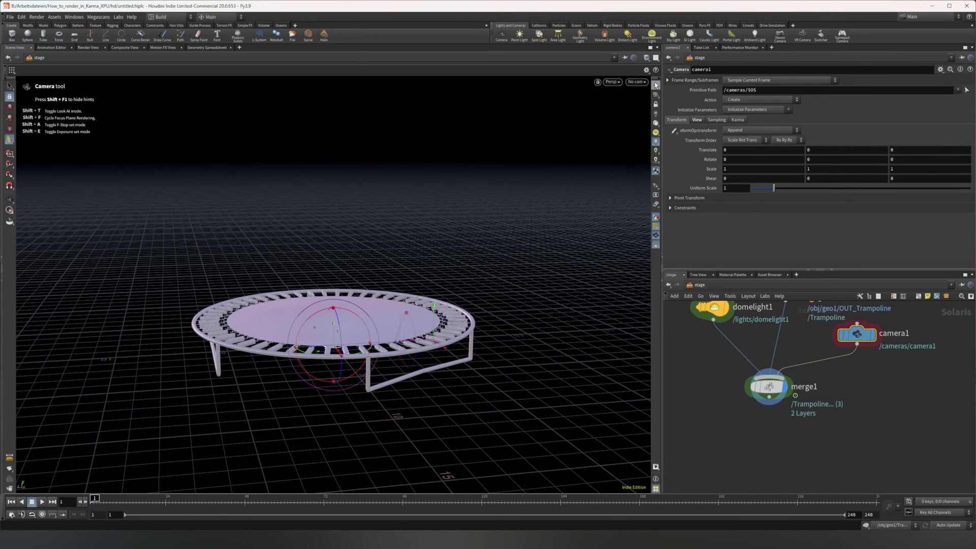
pyautogui.click(655, 86)
pyautogui.press('space')
pyautogui.moveTo(255, 326); pyautogui.dragTo(369, 326)
pyautogui.moveTo(243, 325); pyautogui.dragTo(348, 312, button='right')
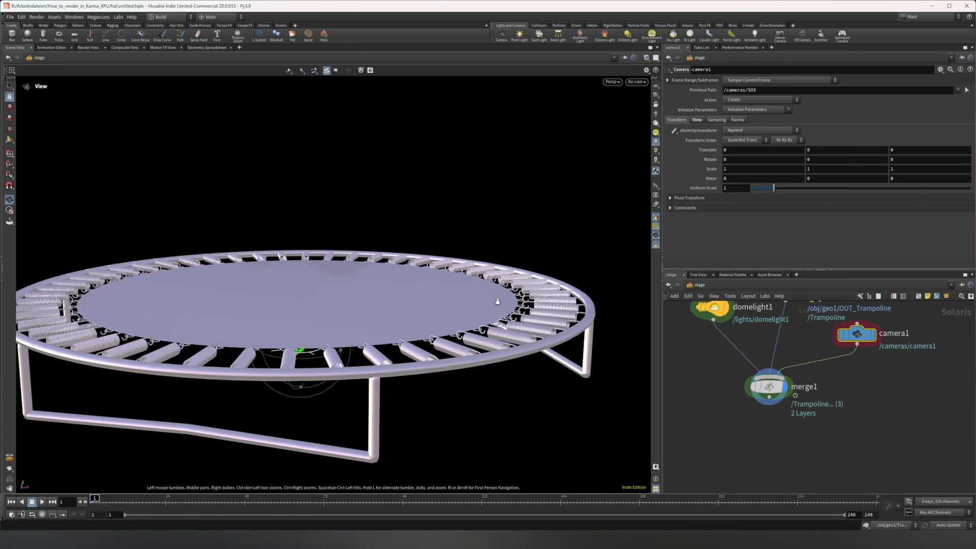
pyautogui.moveTo(348, 312); pyautogui.dragTo(445, 310, button='middle')
pyautogui.moveTo(445, 310); pyautogui.dragTo(350, 302, button='right')
pyautogui.moveTo(477, 304); pyautogui.dragTo(448, 300)
pyautogui.press('Return')
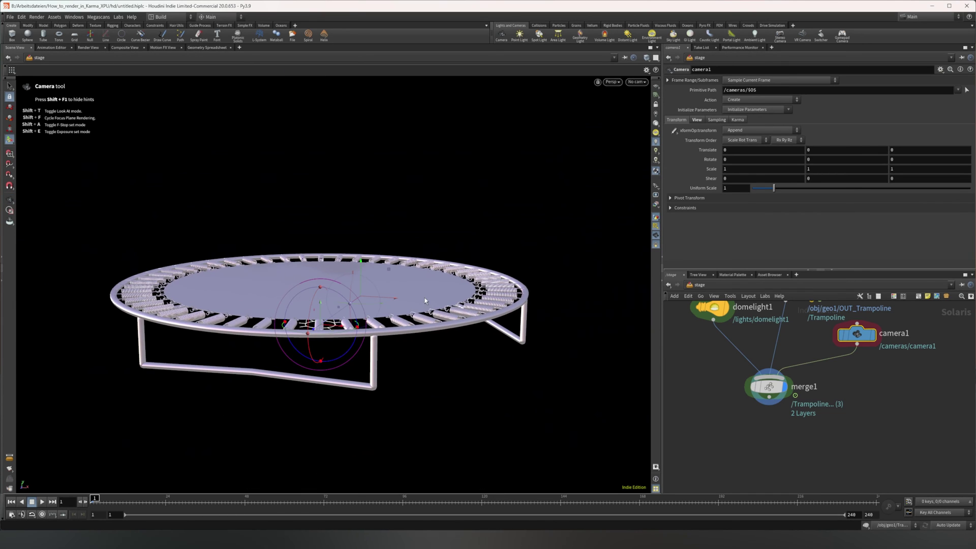
# Add a Karma node setup below the Merge node, space it further down, and open the Karma render settings node's parameters.
pyautogui.moveTo(836, 447); pyautogui.dragTo(842, 391, button='middle')
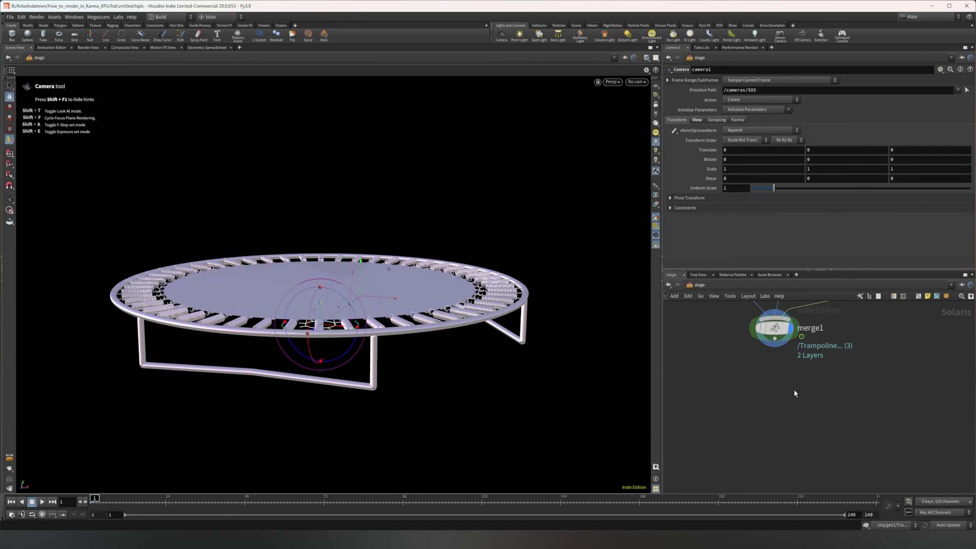
pyautogui.press('Tab')
pyautogui.moveTo(796, 394)
pyautogui.write('kar')
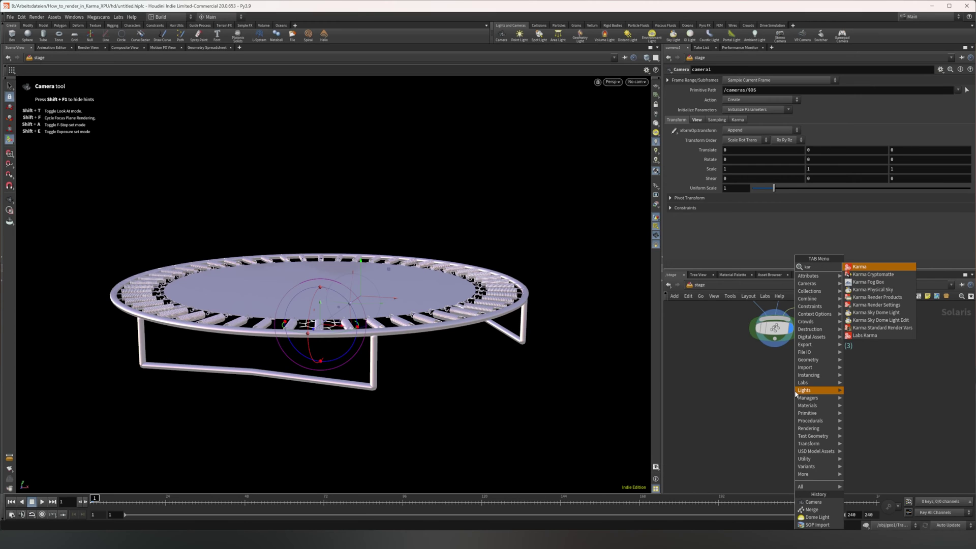
pyautogui.press('Return')
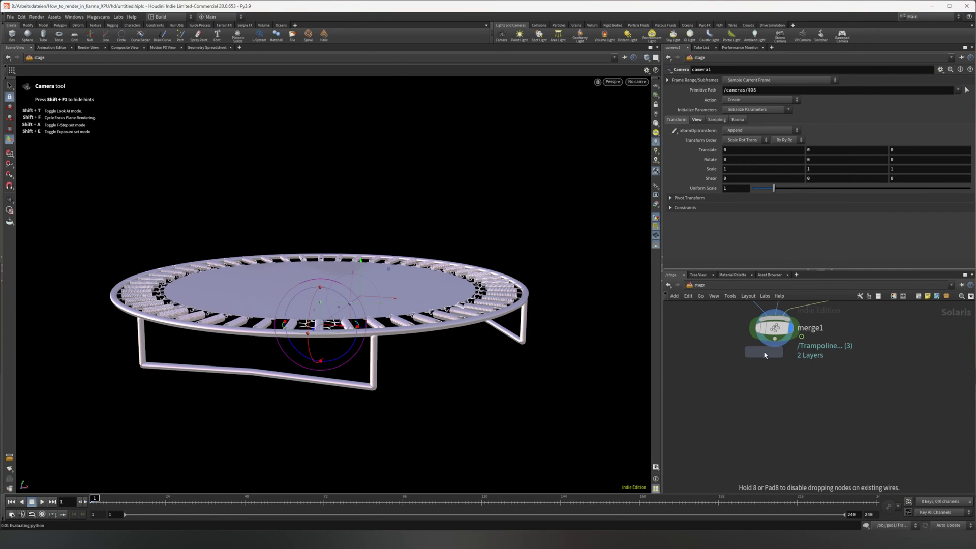
pyautogui.click(795, 392)
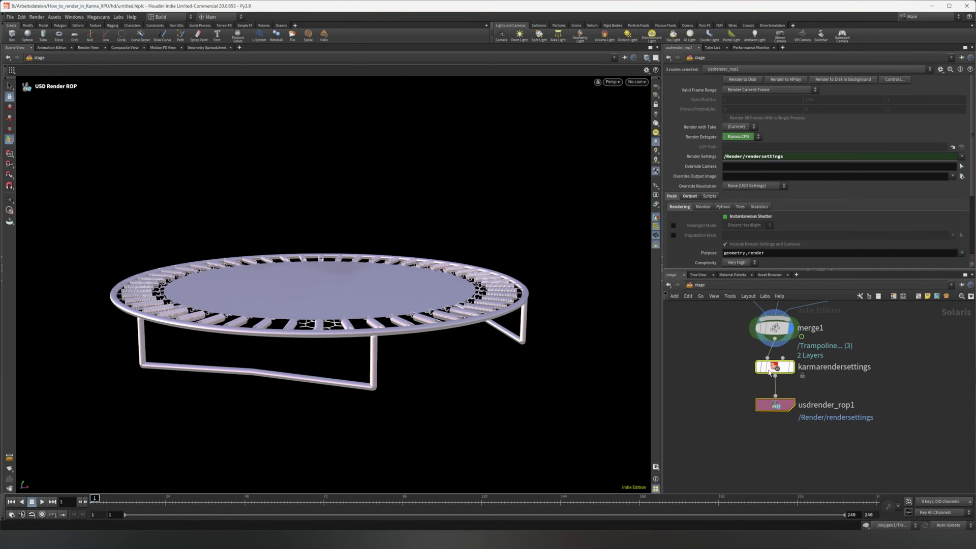
pyautogui.moveTo(776, 369); pyautogui.dragTo(778, 424)
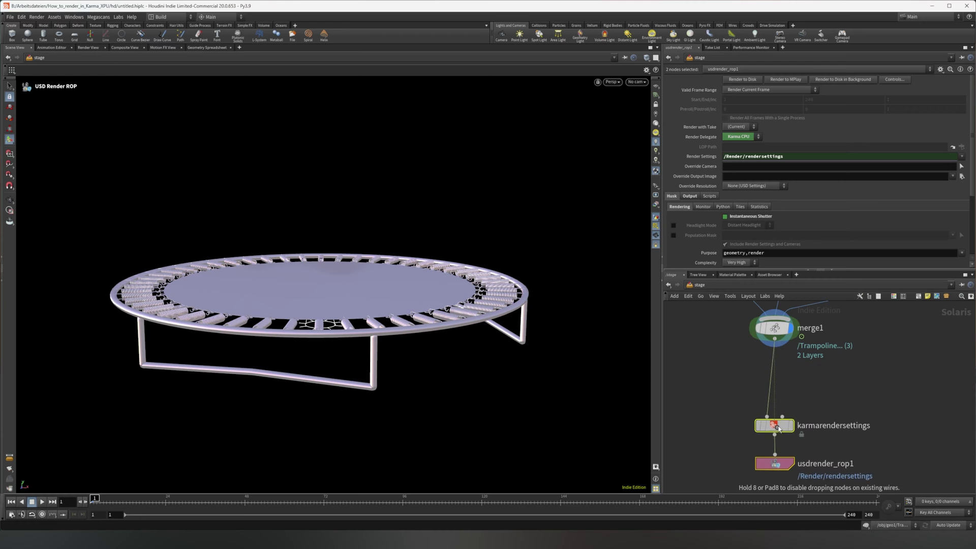
pyautogui.moveTo(862, 436); pyautogui.dragTo(842, 394, button='middle')
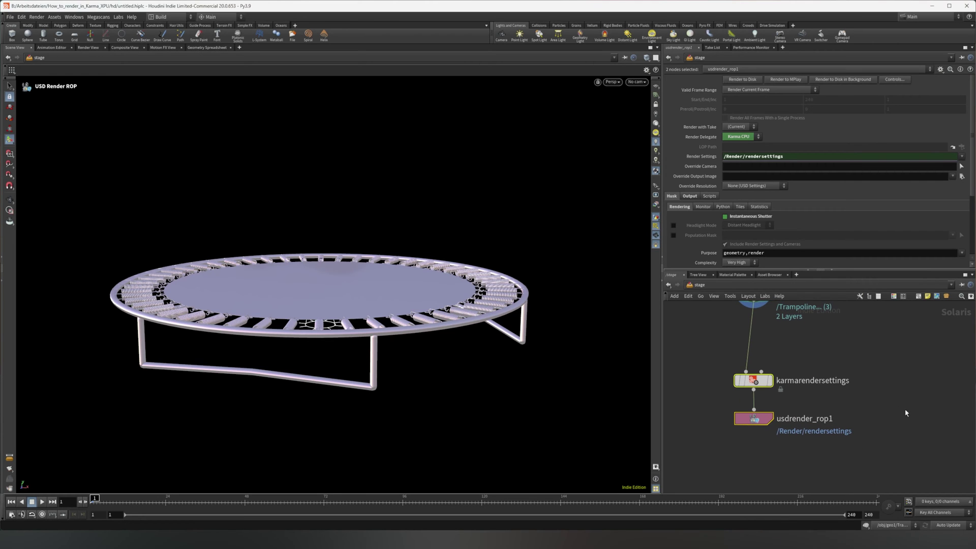
pyautogui.click(753, 380)
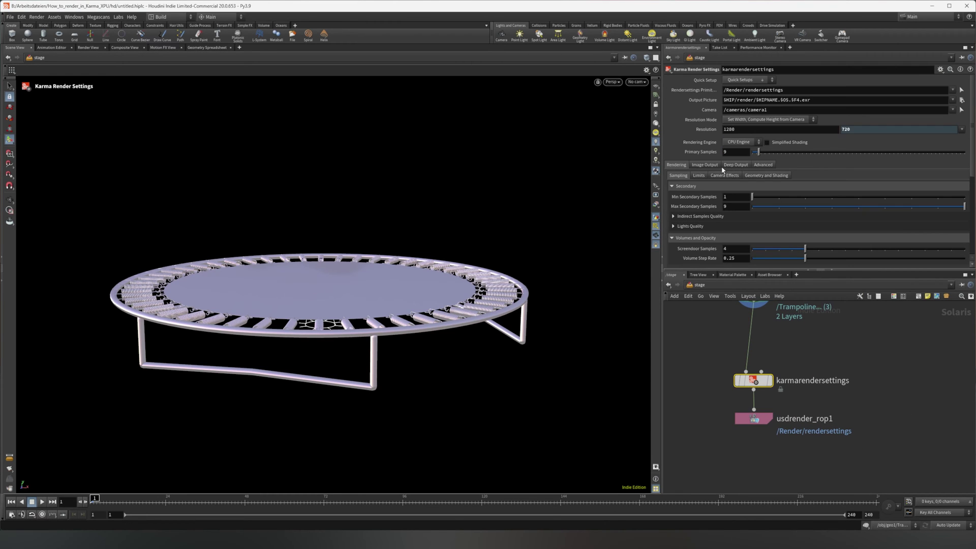
# Switch the Karma render settings' rendering engine to XPU.
pyautogui.doubleClick(802, 101)
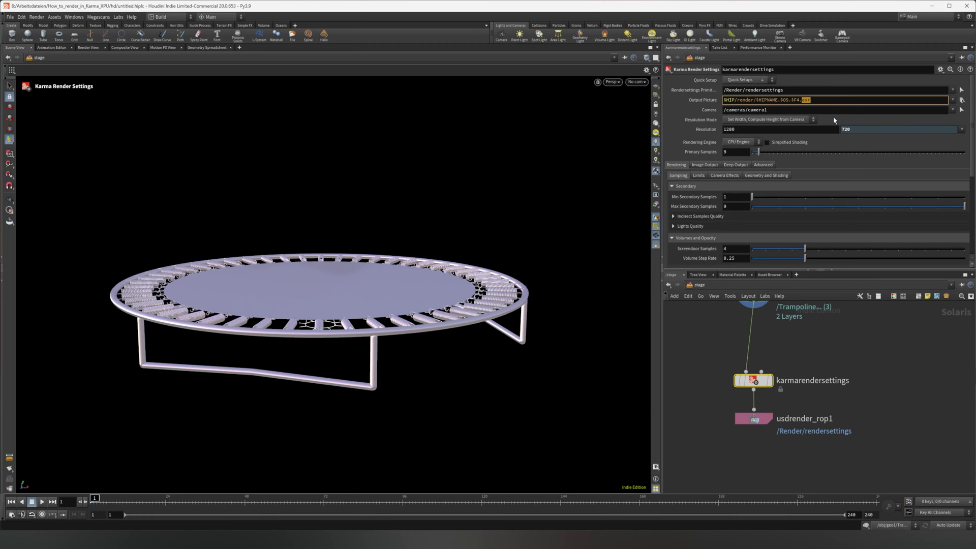
pyautogui.click(697, 175)
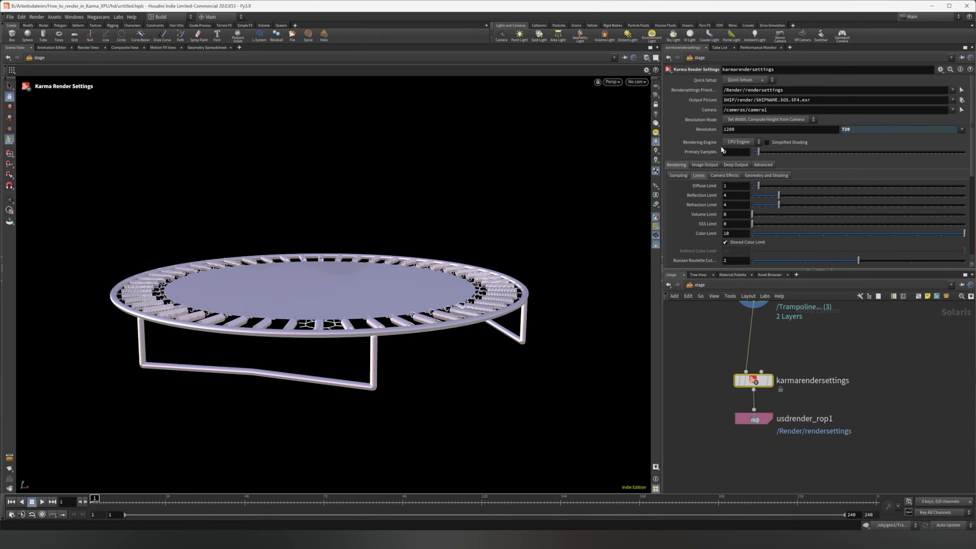
pyautogui.click(737, 142)
pyautogui.click(733, 157)
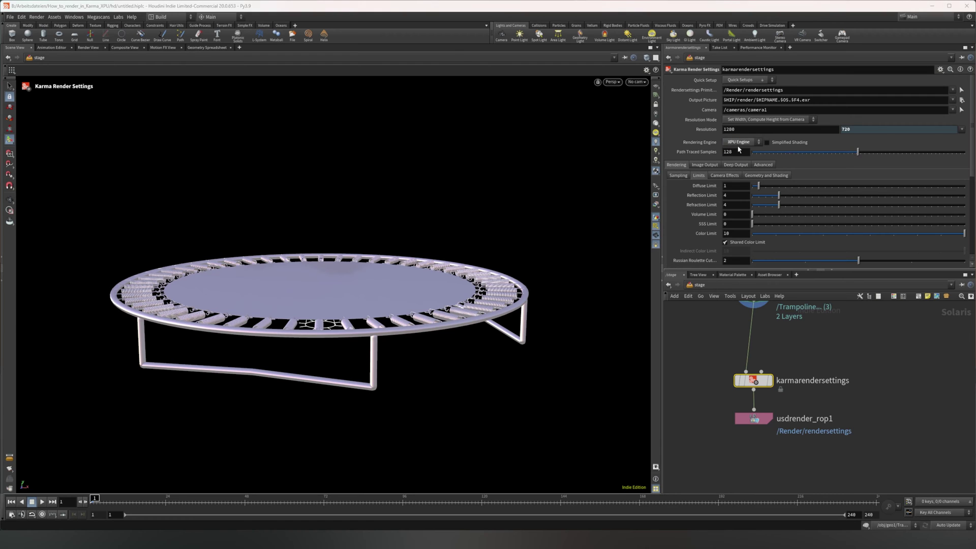
# Examine the Karma image output settings, covering metadata, aspect ratio, filters and the AOV render variables.
pyautogui.click(708, 165)
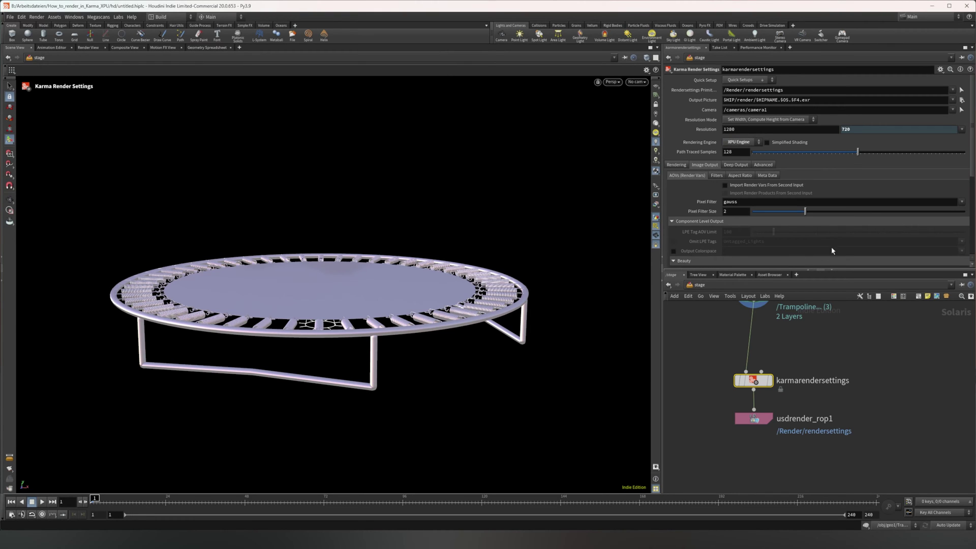
pyautogui.click(767, 176)
pyautogui.click(739, 175)
pyautogui.click(717, 176)
pyautogui.click(696, 177)
pyautogui.scroll(-4, 722, 222)
pyautogui.scroll(5, 700, 222)
# Set the USD Render ROP's valid frame range to Render Specific Frame Range and review its remaining render options.
pyautogui.click(754, 421)
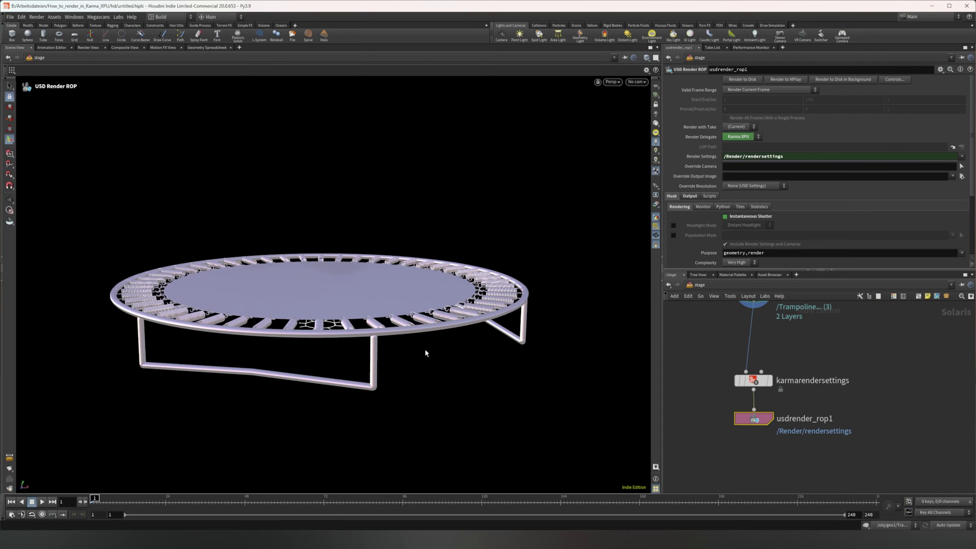
pyautogui.click(791, 91)
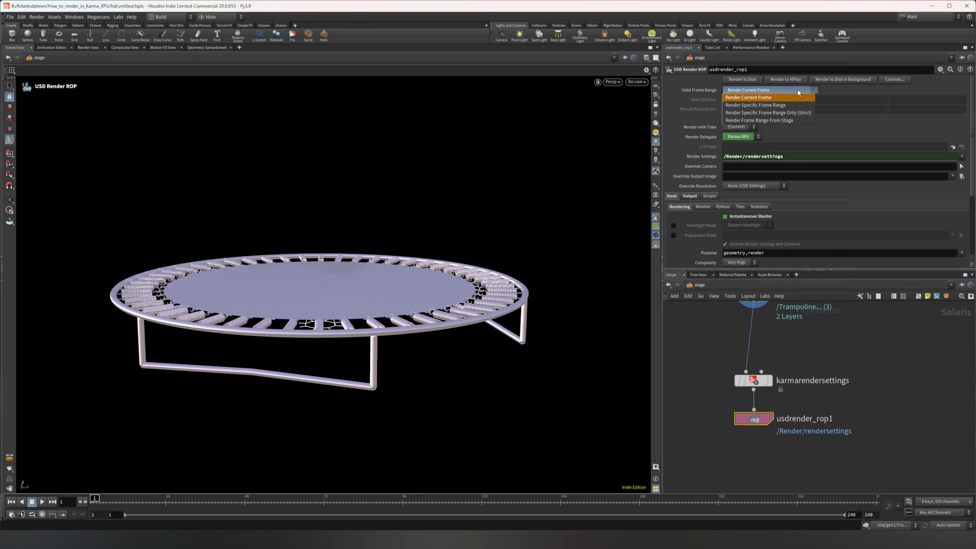
pyautogui.click(755, 105)
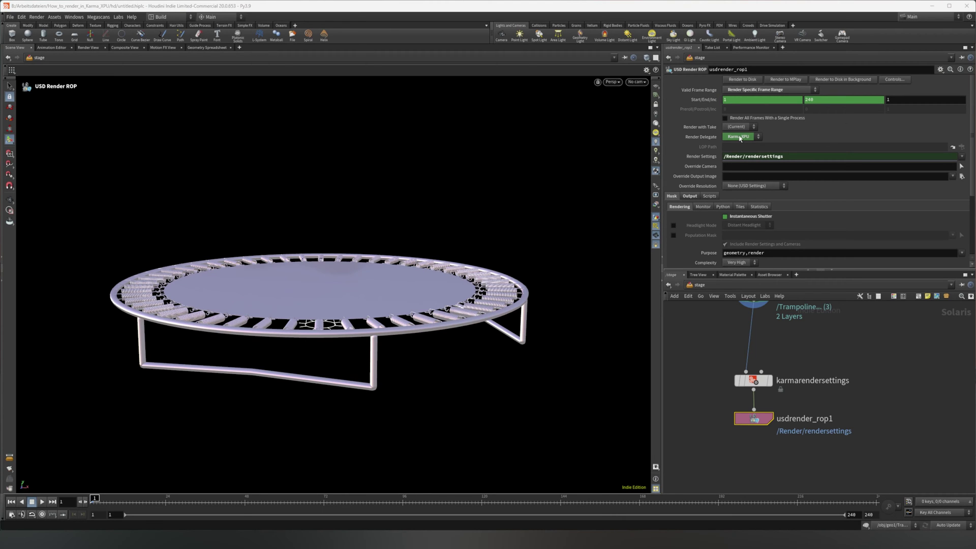
pyautogui.scroll(-3, 692, 174)
pyautogui.scroll(-2, 692, 174)
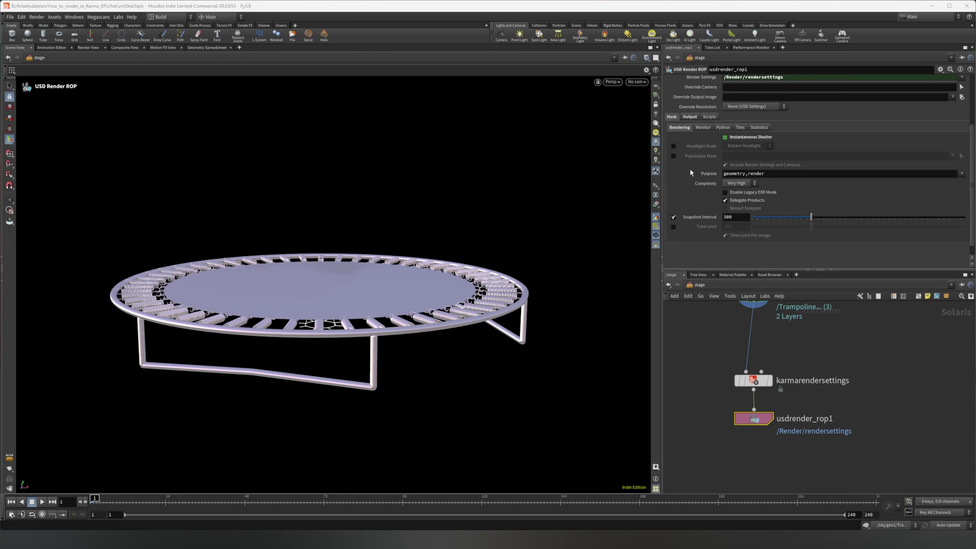
pyautogui.scroll(5, 691, 173)
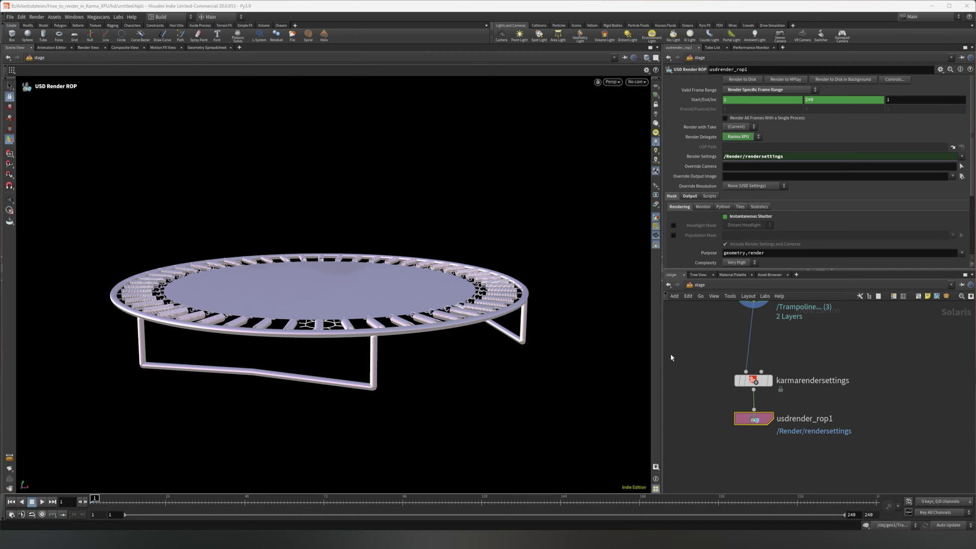
pyautogui.keyDown('alt'); pyautogui.moveTo(636, 346); pyautogui.dragTo(649, 371, button='middle'); pyautogui.keyUp('alt')
pyautogui.scroll(-3, 750, 337)
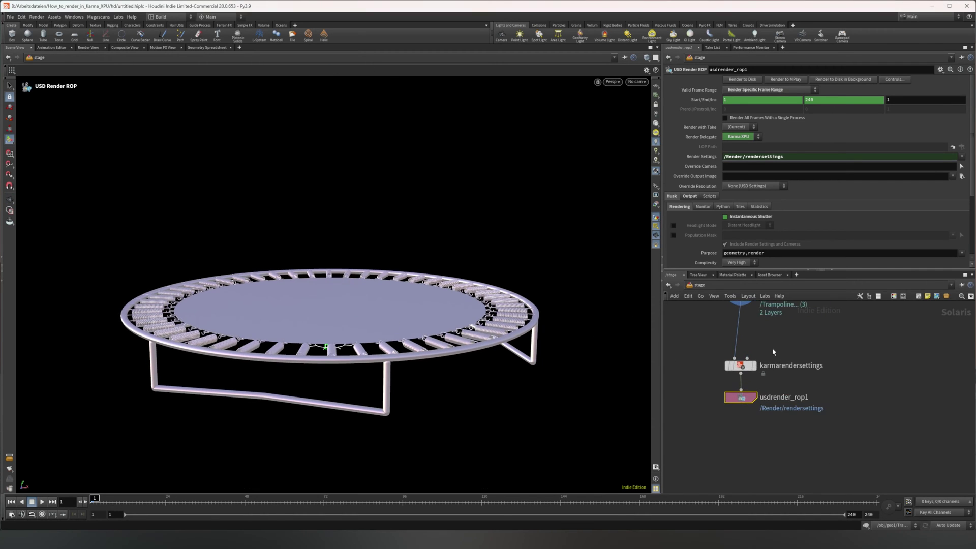
pyautogui.scroll(3, 793, 401)
pyautogui.press('space')
pyautogui.press('space')
pyautogui.keyDown('alt'); pyautogui.moveTo(414, 302); pyautogui.dragTo(394, 342); pyautogui.keyUp('alt')
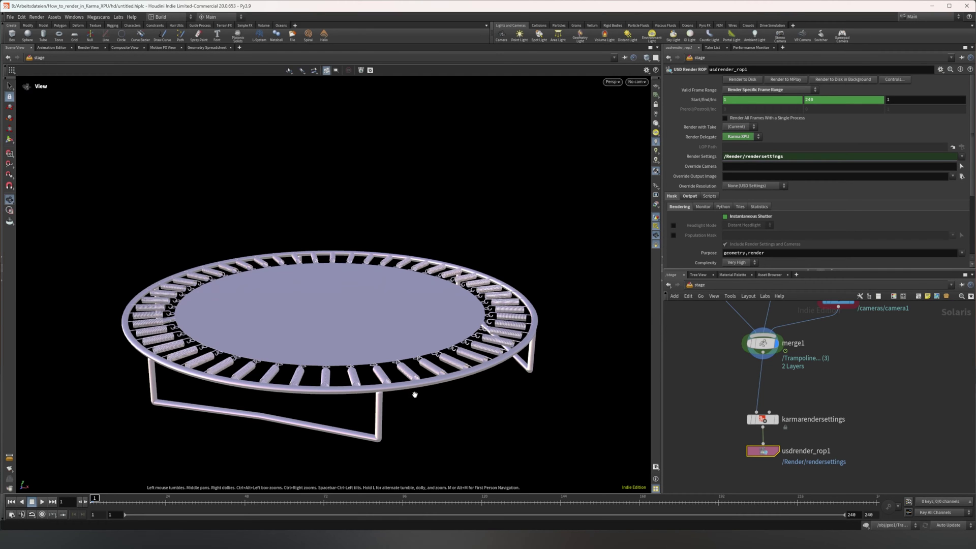
pyautogui.moveTo(412, 392)
pyautogui.mouseDown()
pyautogui.moveTo(381, 379)
pyautogui.moveTo(409, 388)
pyautogui.mouseUp()
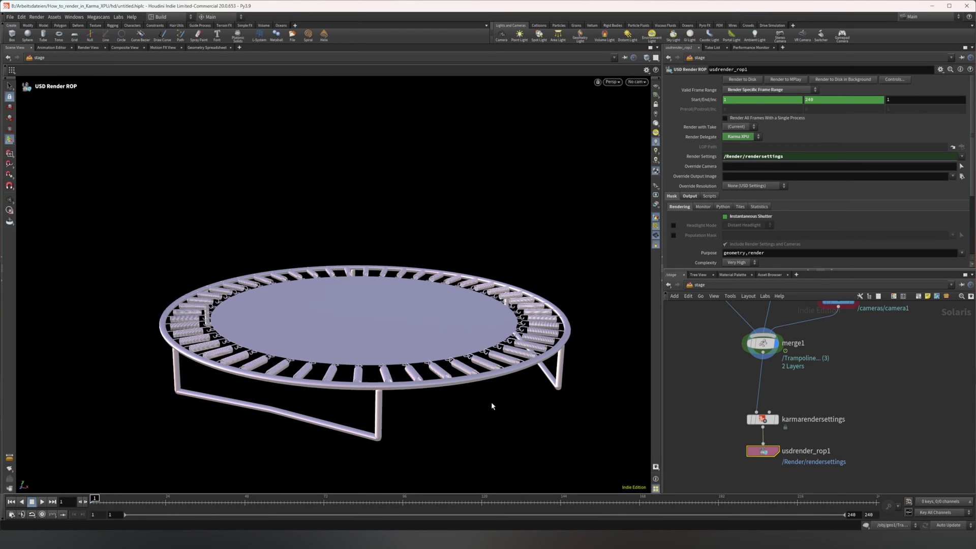
pyautogui.press('space')
pyautogui.moveTo(456, 393)
pyautogui.mouseDown()
pyautogui.moveTo(429, 368)
pyautogui.moveTo(442, 392)
pyautogui.moveTo(442, 373)
pyautogui.moveTo(447, 402)
pyautogui.mouseUp()
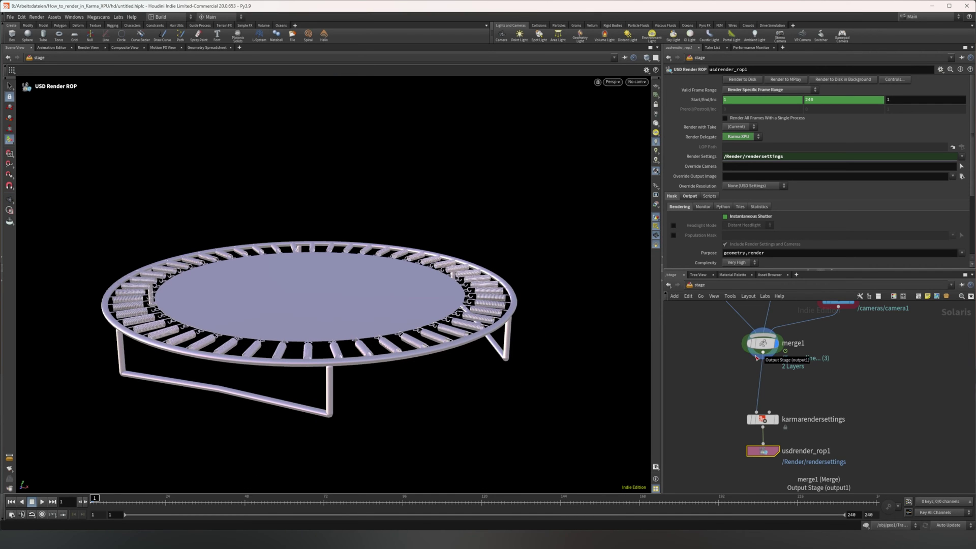
# Rearrange the network with the two Karma nodes further below the Merge node, the Trampoline import straight above it and the dome light further aside.
pyautogui.scroll(-3, 744, 400)
pyautogui.moveTo(744, 399); pyautogui.dragTo(716, 378, button='middle')
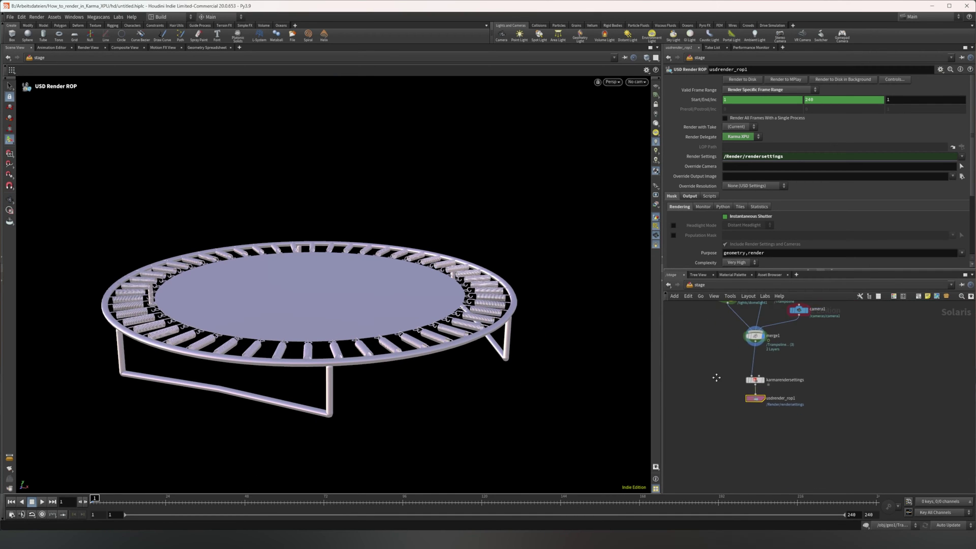
pyautogui.moveTo(710, 379); pyautogui.dragTo(817, 434)
pyautogui.moveTo(816, 433); pyautogui.dragTo(832, 382, button='middle')
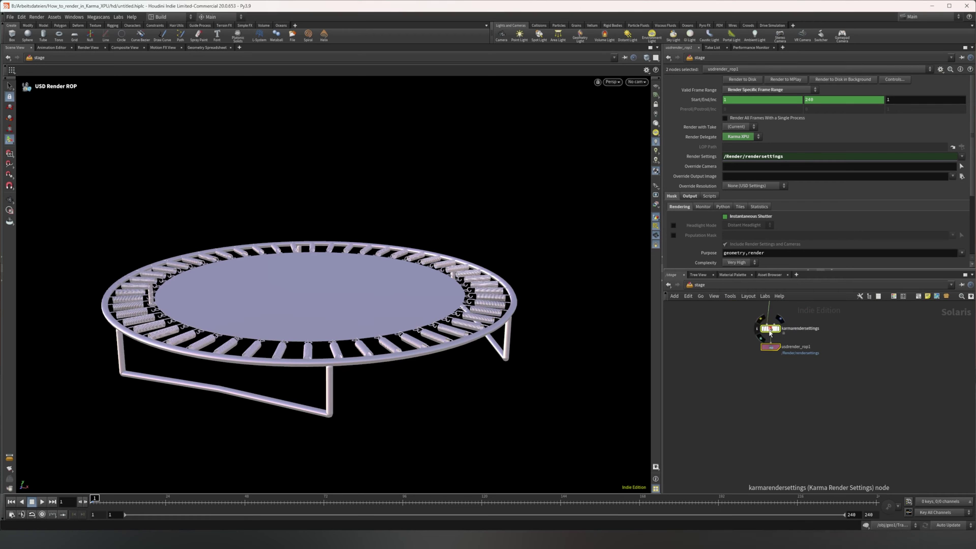
pyautogui.moveTo(770, 333); pyautogui.dragTo(783, 466, button='middle')
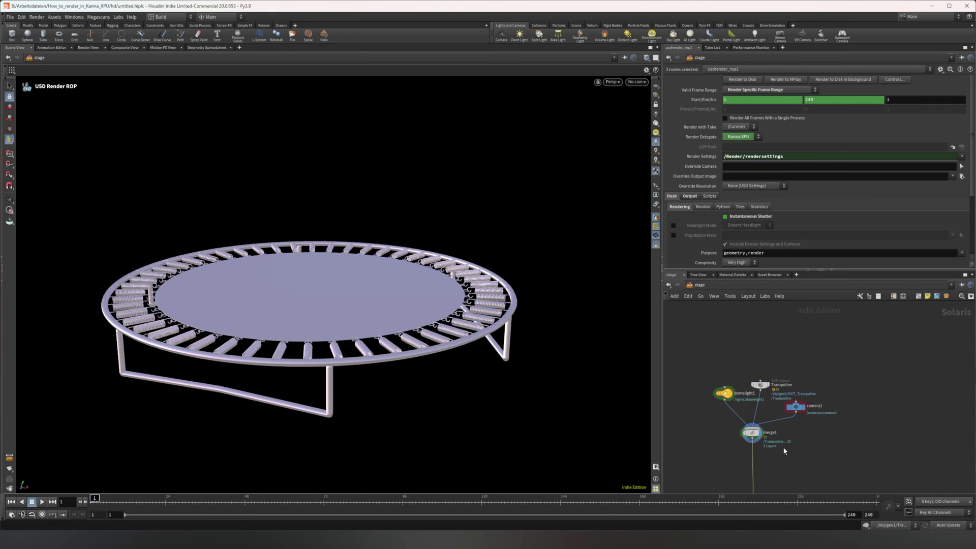
pyautogui.moveTo(759, 384); pyautogui.dragTo(752, 363)
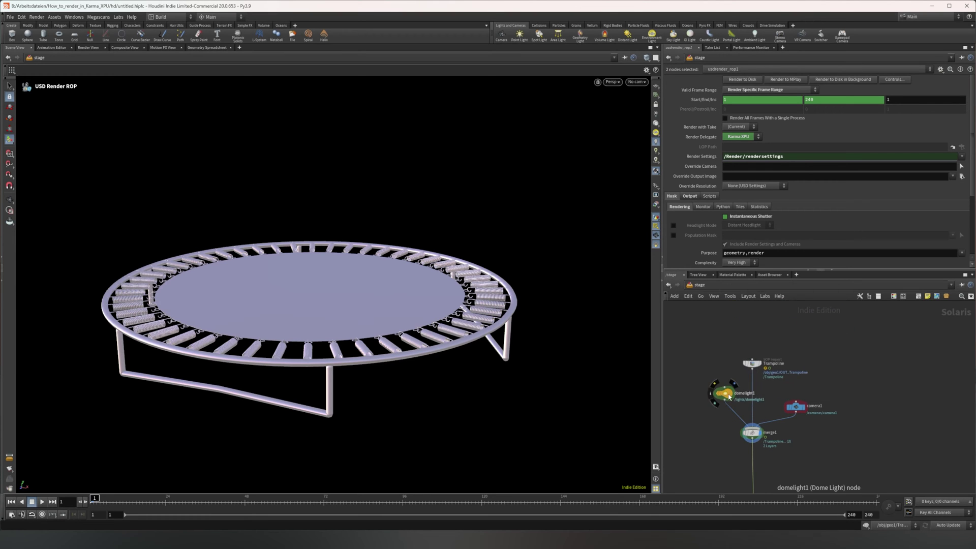
pyautogui.moveTo(728, 397); pyautogui.dragTo(699, 404)
pyautogui.click(749, 388)
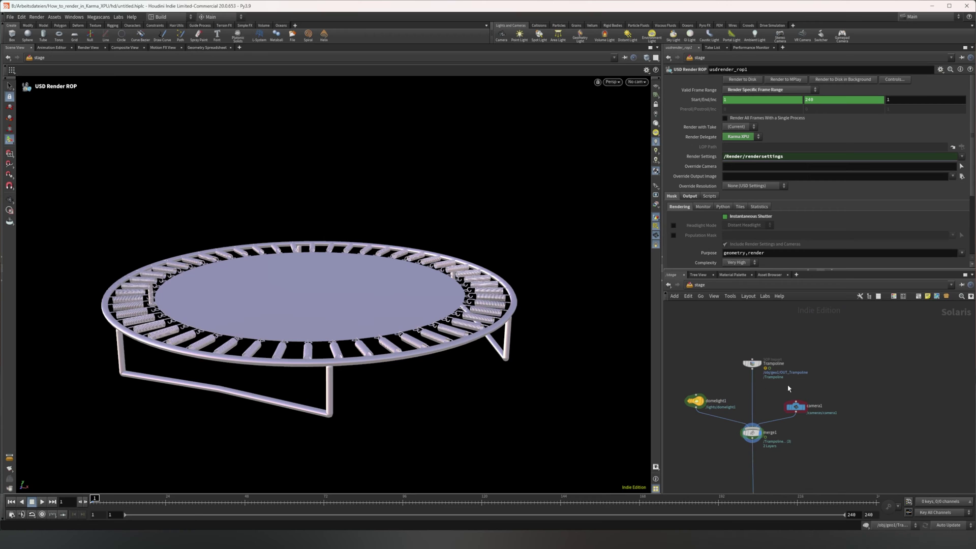
# Display the Karma render settings node's output and look through camera1 with the camera locked to the view.
pyautogui.moveTo(820, 465); pyautogui.dragTo(808, 399, button='middle')
pyautogui.click(753, 471)
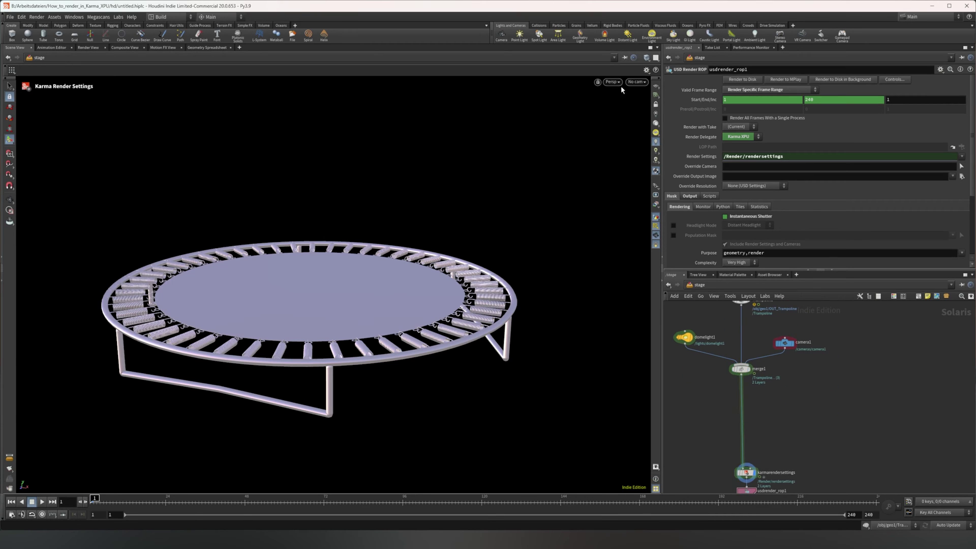
pyautogui.click(636, 82)
pyautogui.click(639, 96)
pyautogui.click(655, 104)
pyautogui.press('Escape')
# Position camera1 so the whole trampoline is framed and centred from a slightly raised side angle.
pyautogui.moveTo(293, 246); pyautogui.dragTo(370, 272, button='middle')
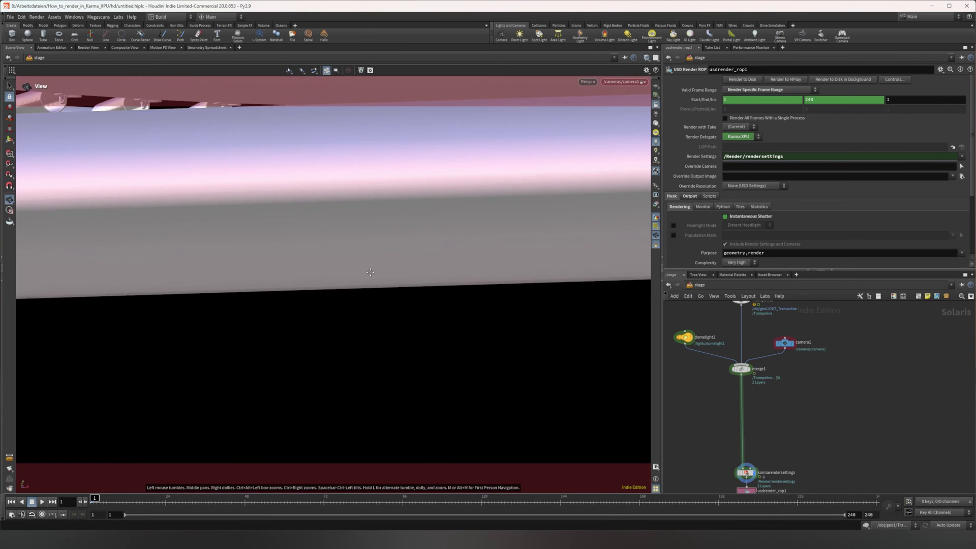
pyautogui.moveTo(370, 272); pyautogui.dragTo(403, 249)
pyautogui.moveTo(403, 249); pyautogui.dragTo(355, 314, button='middle')
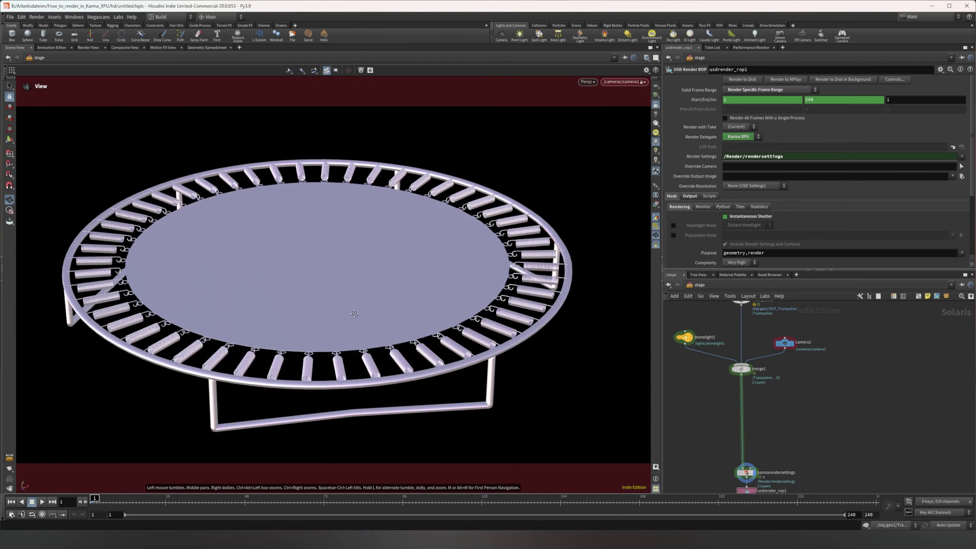
pyautogui.moveTo(355, 314); pyautogui.dragTo(378, 284)
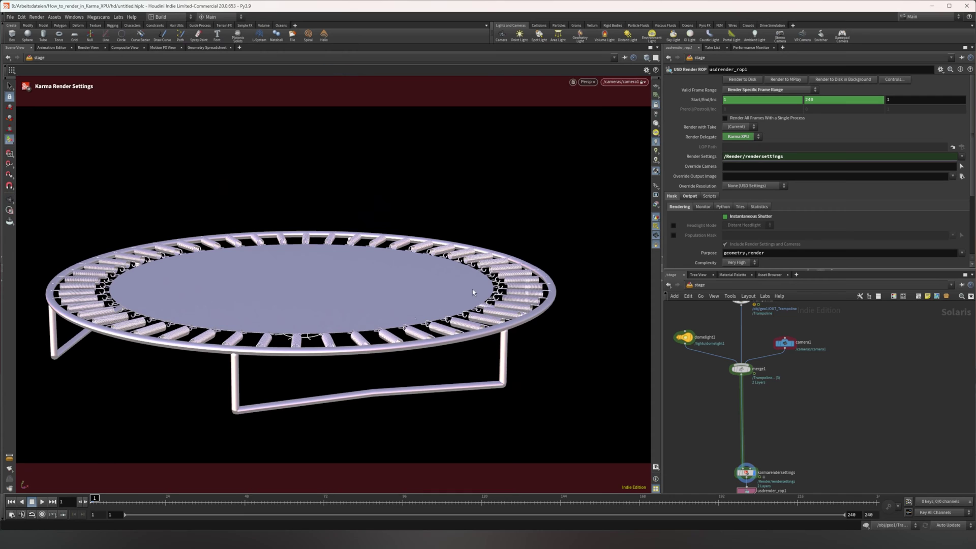
pyautogui.moveTo(472, 289); pyautogui.dragTo(569, 327)
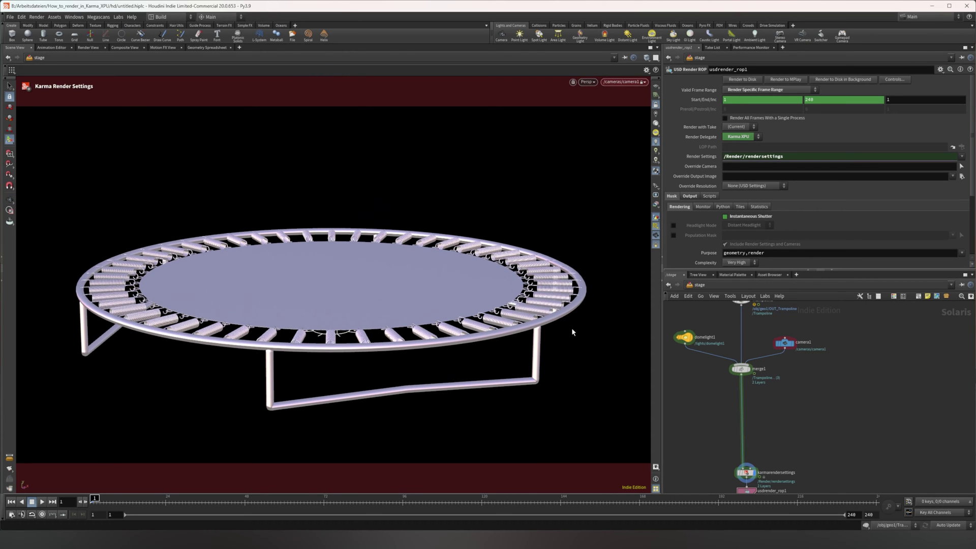
# Open the Karma render settings' camera effects to examine the depth of field and motion blur options.
pyautogui.moveTo(804, 419); pyautogui.dragTo(801, 325, button='middle')
pyautogui.click(742, 378)
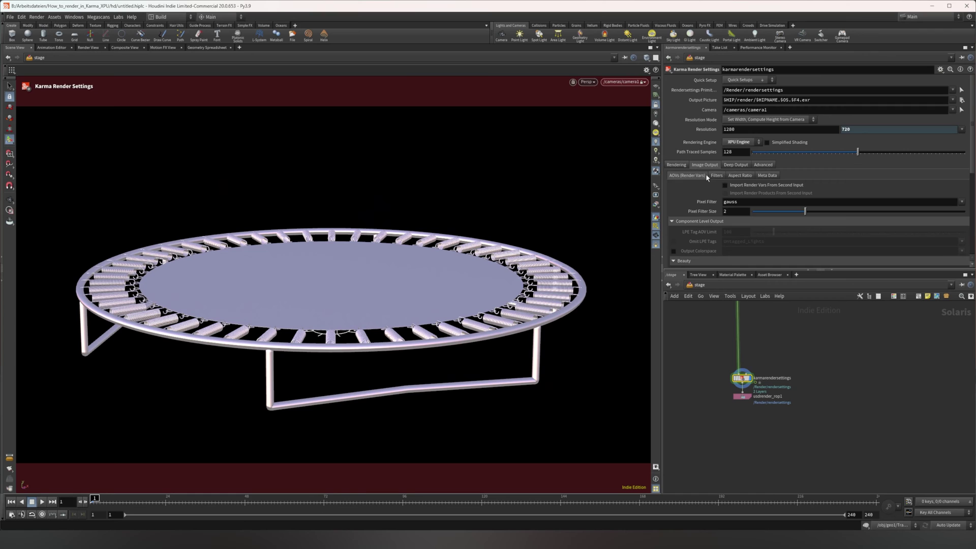
pyautogui.click(676, 164)
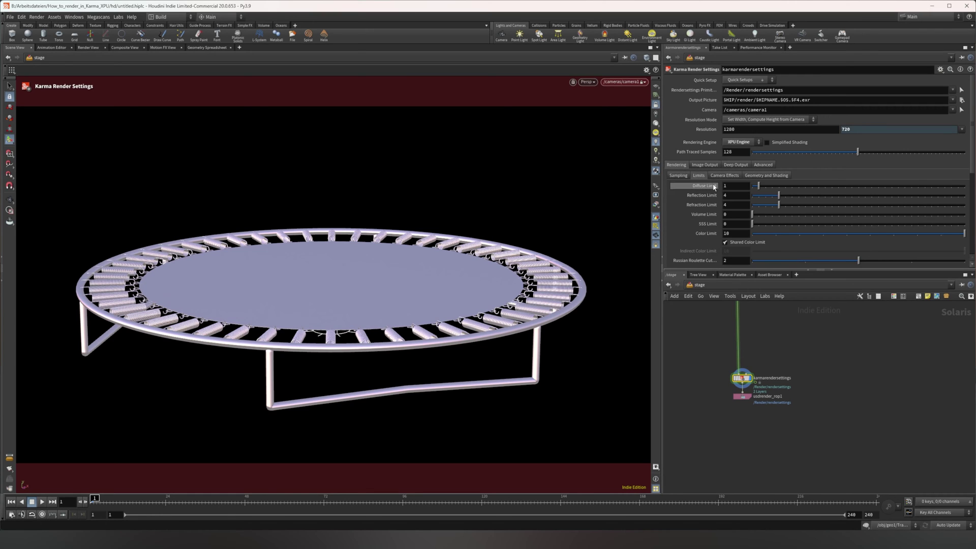
pyautogui.click(717, 176)
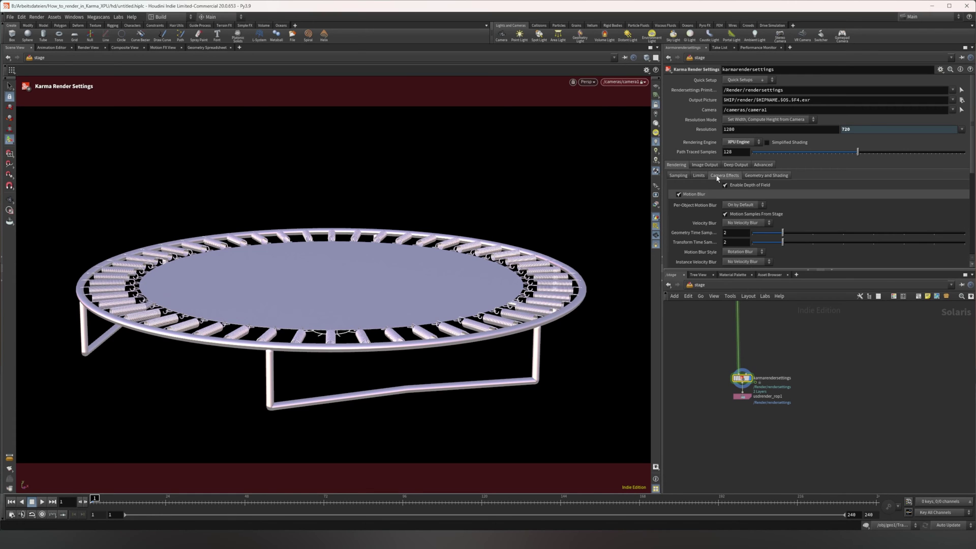
# Add a Render Geometry Settings node on the wire between the Trampoline import and the Merge node.
pyautogui.moveTo(776, 344); pyautogui.dragTo(816, 370, button='middle')
pyautogui.press('Tab')
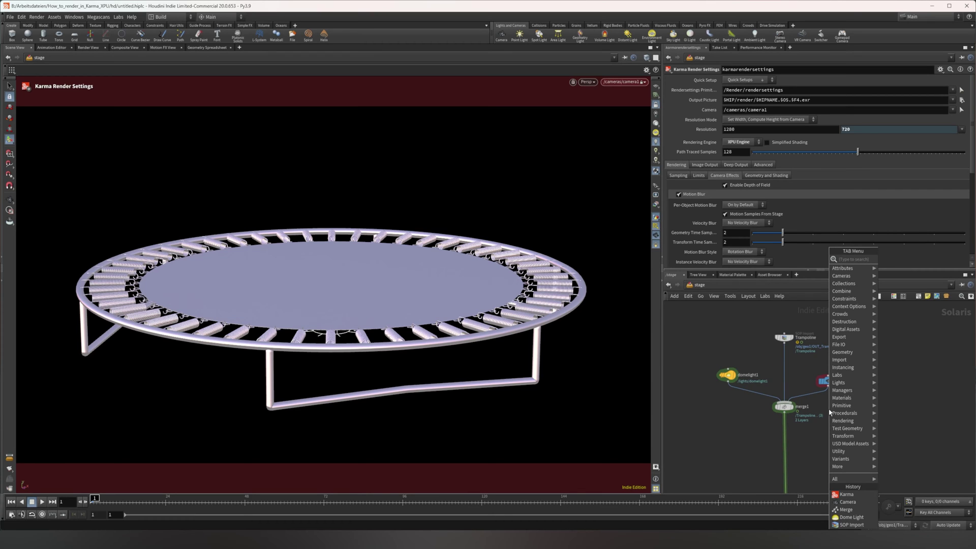
pyautogui.write('geo')
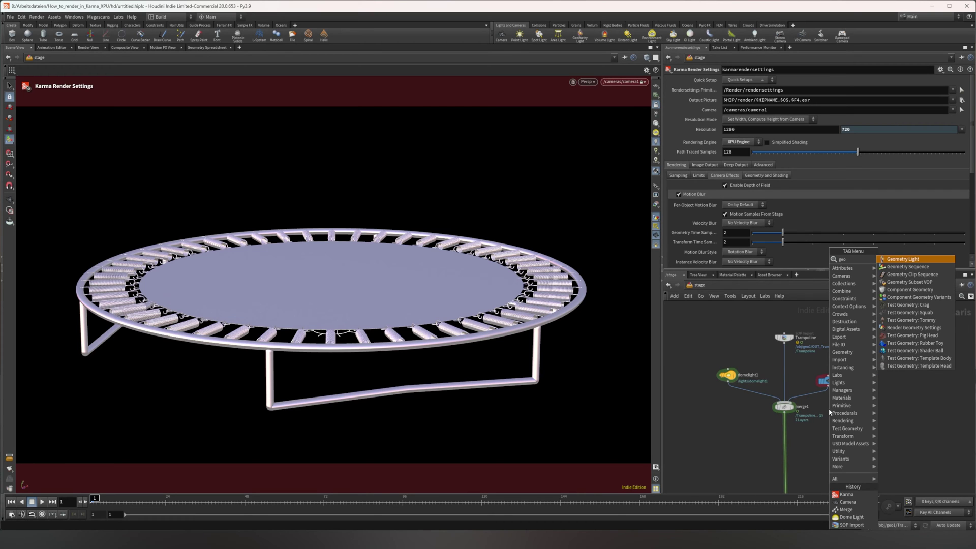
pyautogui.click(922, 329)
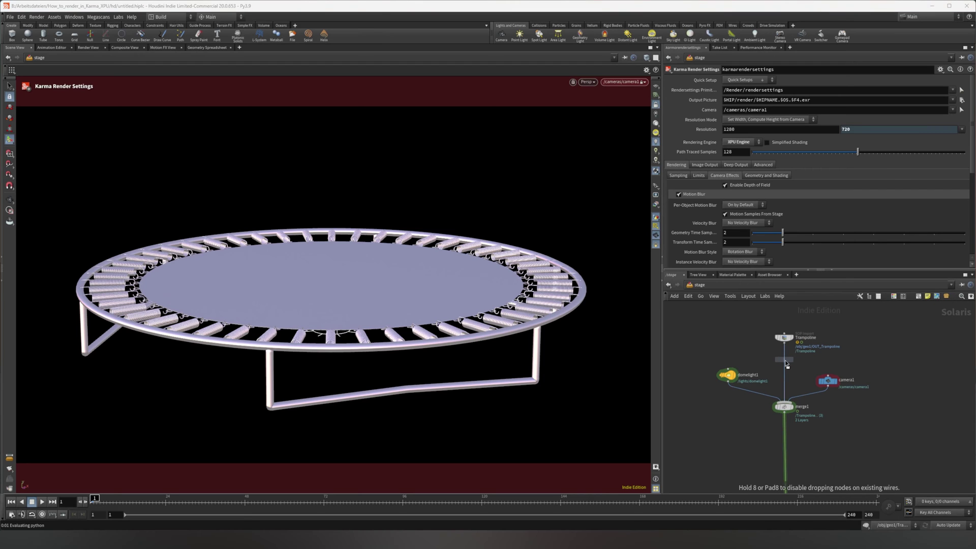
pyautogui.click(793, 364)
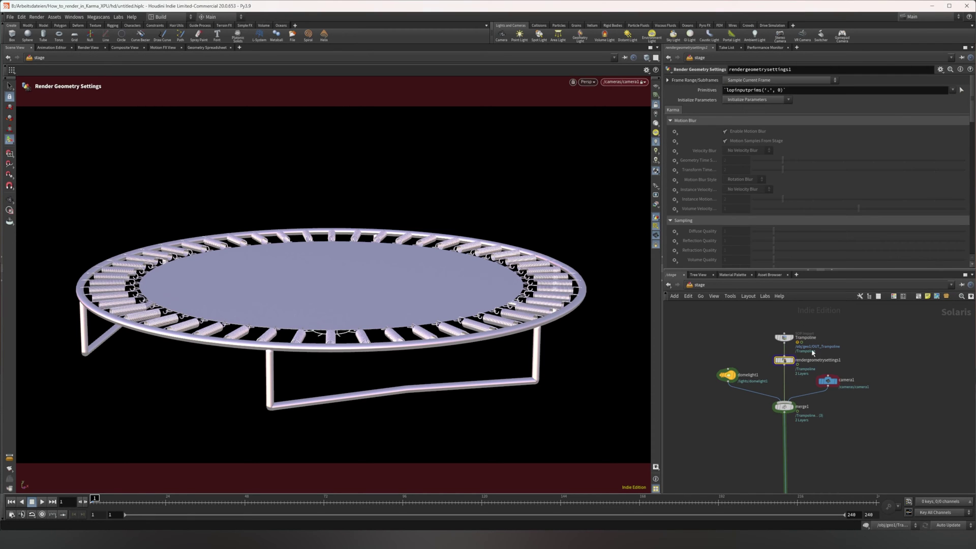
# Set Enable Motion Blur and Velocity Blur to Set or Create on the geometry settings node, choosing the Velocity Blur mode.
pyautogui.scroll(-1, 840, 151)
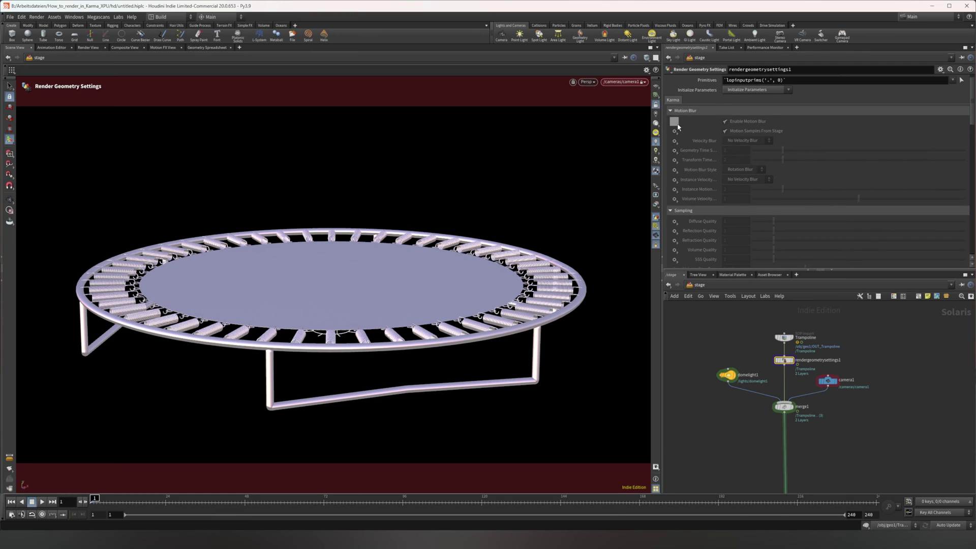
pyautogui.click(674, 121)
pyautogui.click(683, 137)
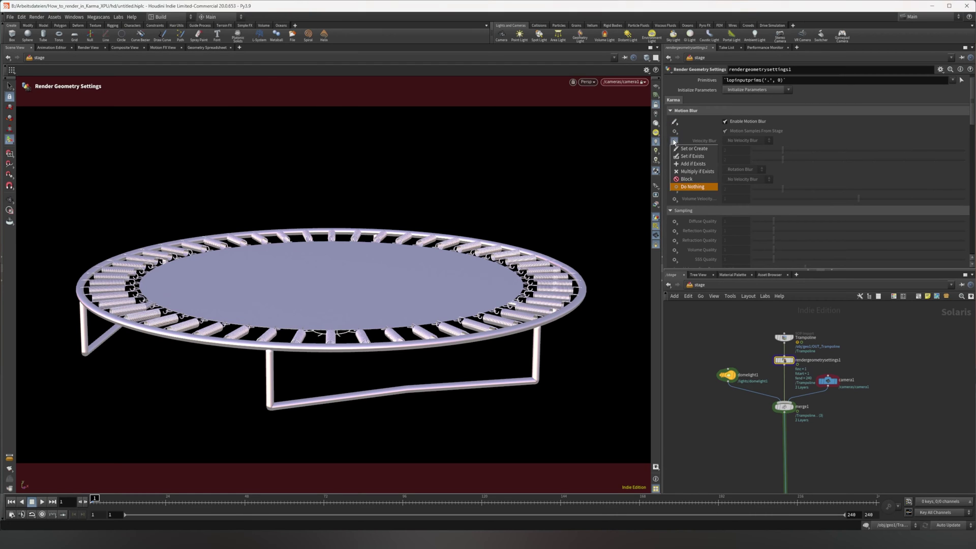
pyautogui.click(694, 149)
pyautogui.click(747, 140)
pyautogui.click(741, 148)
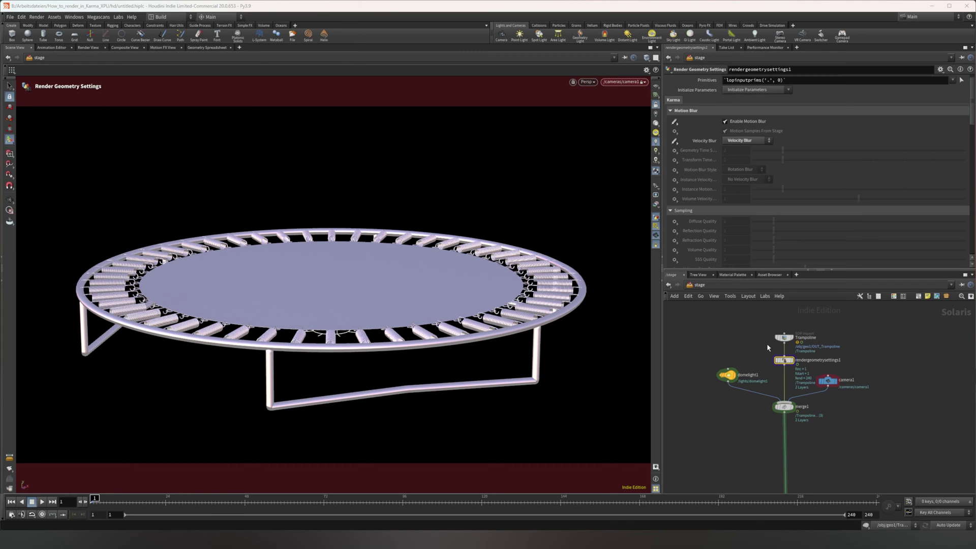
pyautogui.moveTo(869, 348); pyautogui.dragTo(857, 341, button='middle')
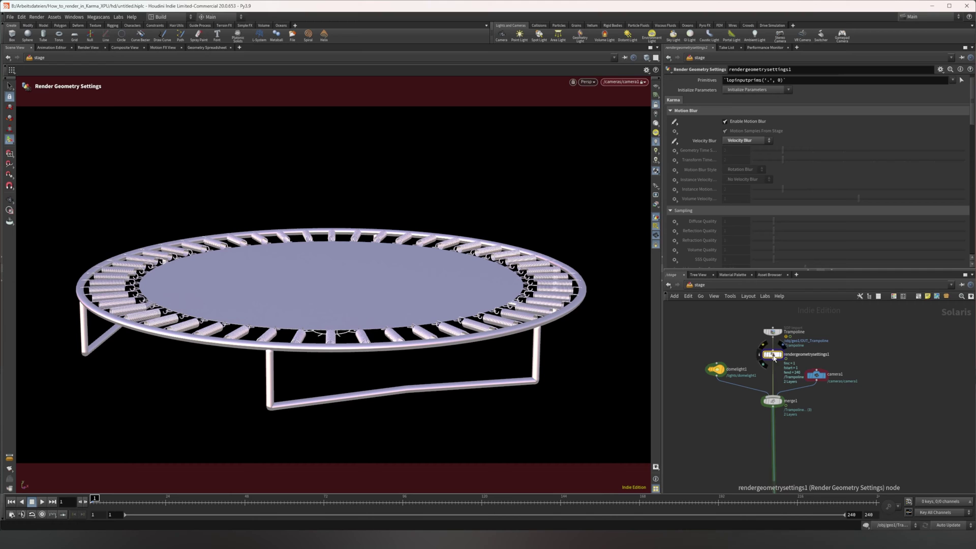
pyautogui.moveTo(780, 336)
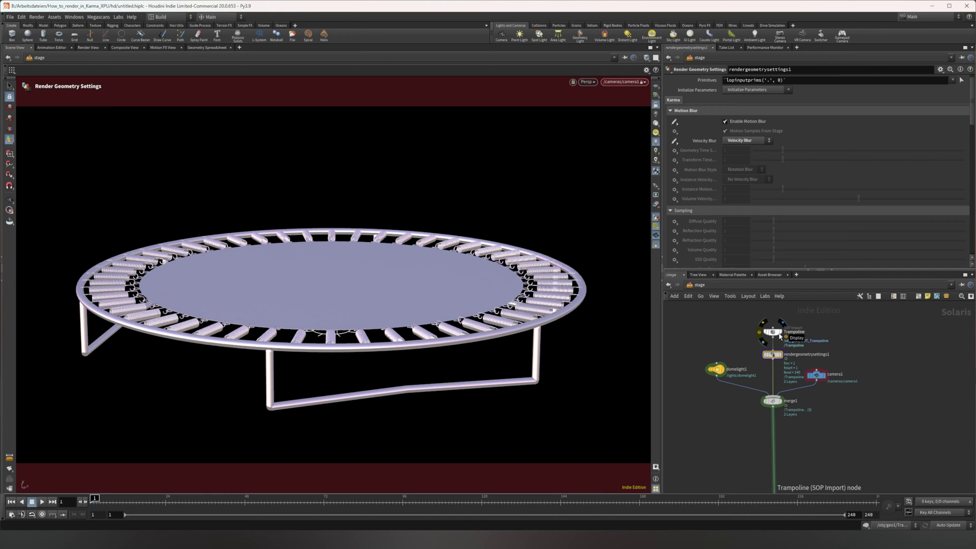
pyautogui.moveTo(817, 381); pyautogui.dragTo(848, 389)
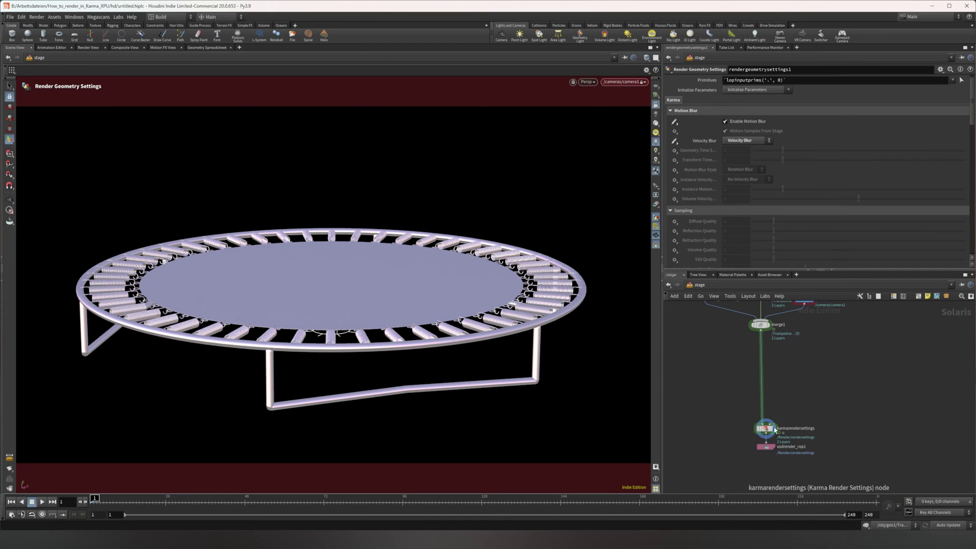
pyautogui.click(790, 451)
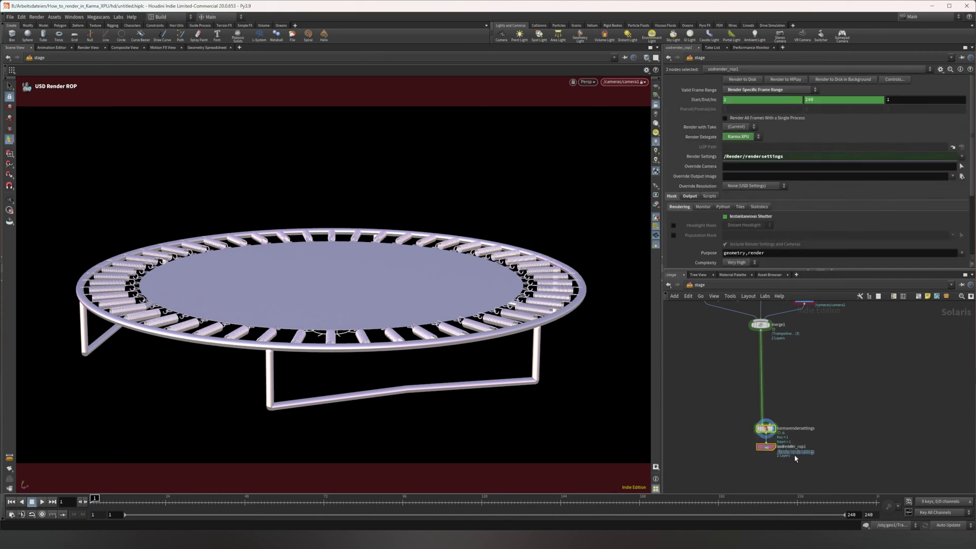
pyautogui.moveTo(799, 383); pyautogui.dragTo(806, 442, button='middle')
pyautogui.click(800, 420)
# Add a Material Library node on the wire between the Render Geometry Settings and Merge nodes, and enter its network.
pyautogui.moveTo(820, 399); pyautogui.dragTo(828, 430, button='middle')
pyautogui.press('Tab')
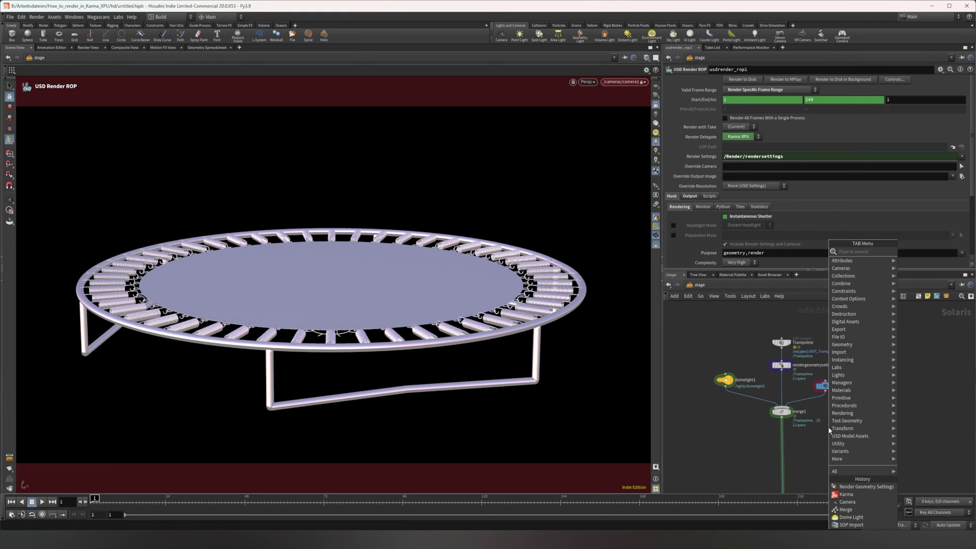
pyautogui.write('mater')
pyautogui.press('Return')
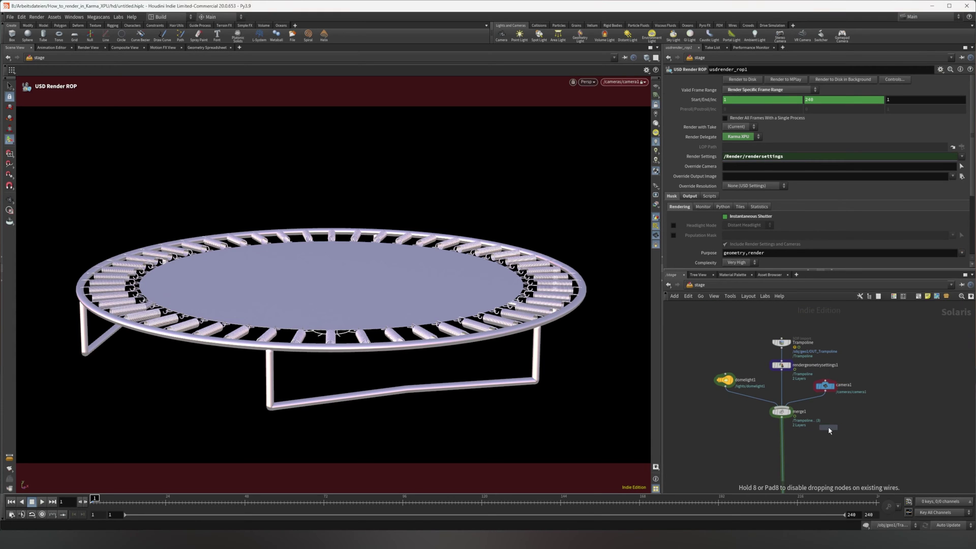
pyautogui.click(785, 382)
pyautogui.moveTo(782, 412); pyautogui.dragTo(783, 459)
pyautogui.doubleClick(781, 383)
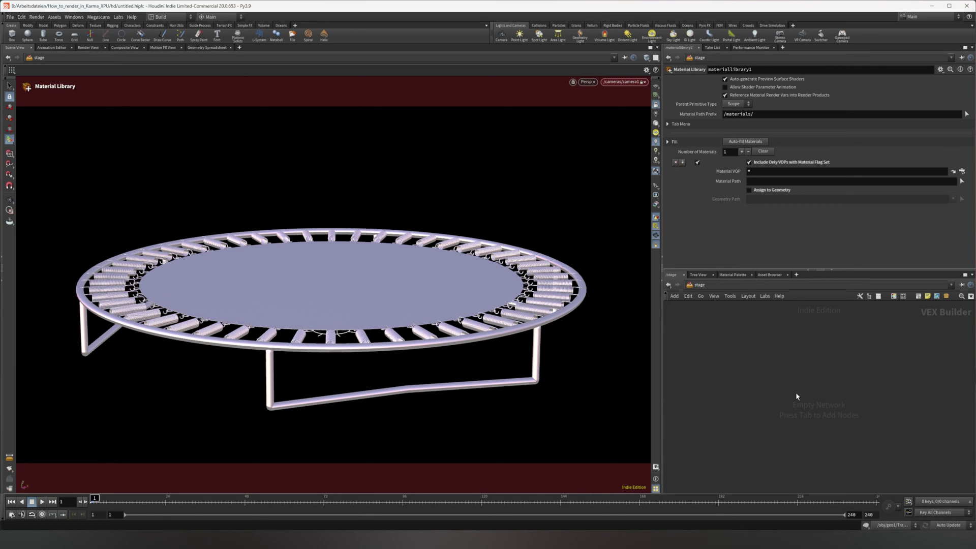
pyautogui.press('Tab')
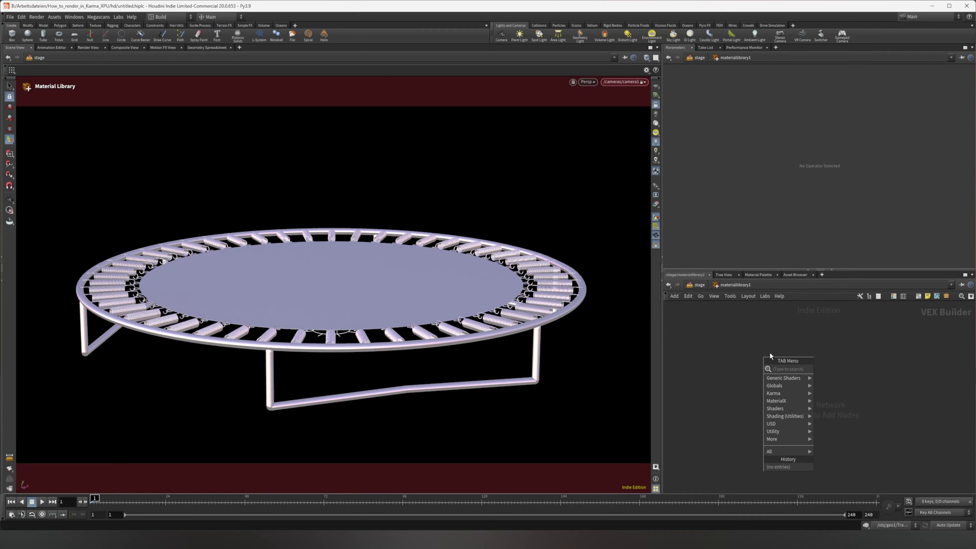
pyautogui.click(767, 350)
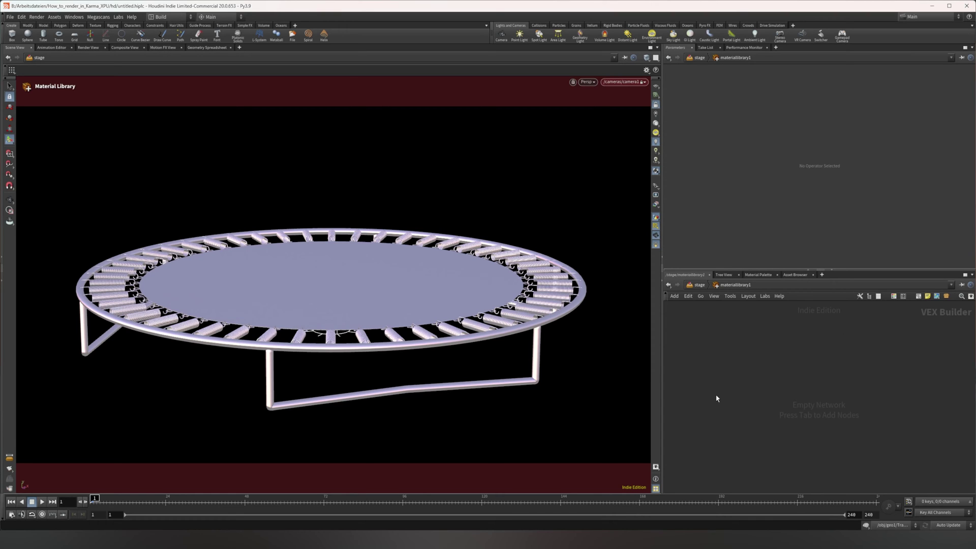
pyautogui.click(588, 82)
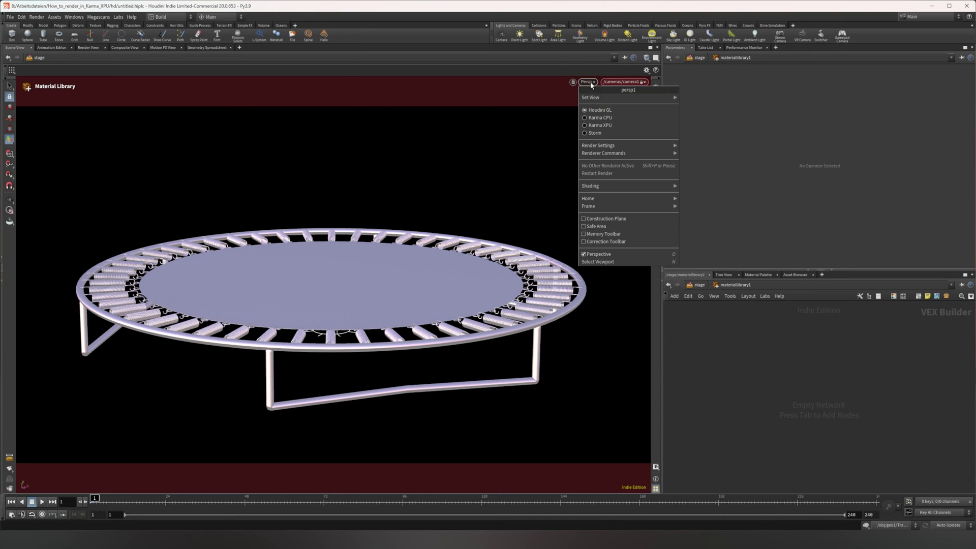
pyautogui.click(600, 126)
pyautogui.press('Tab')
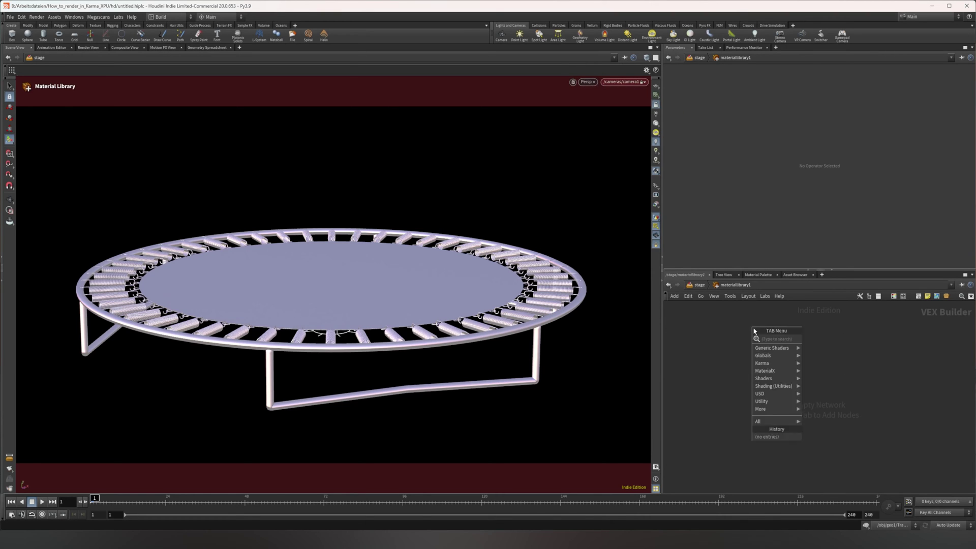
pyautogui.press('Escape')
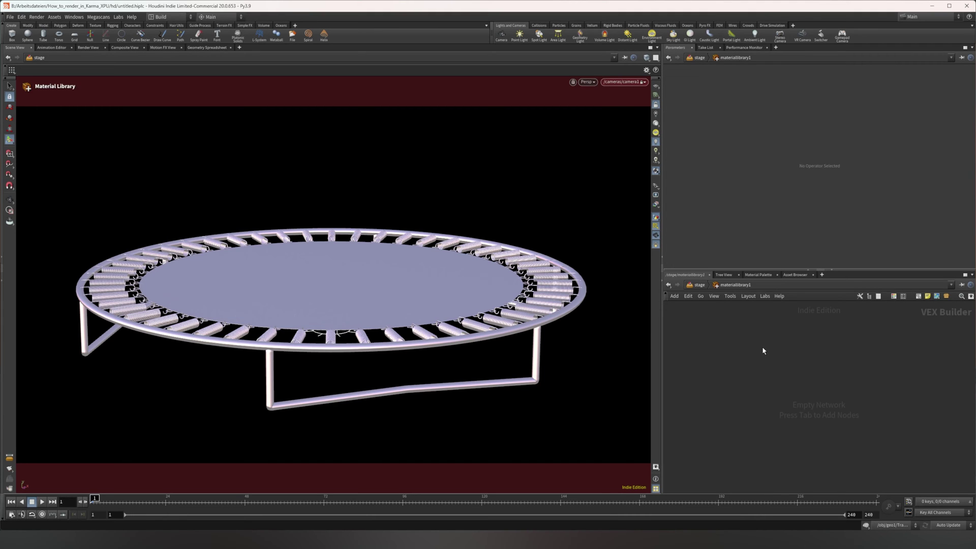
# Create a USD MaterialX Builder in the material library to view its default nodes, and delete it again.
pyautogui.press('Tab')
pyautogui.moveTo(776, 399)
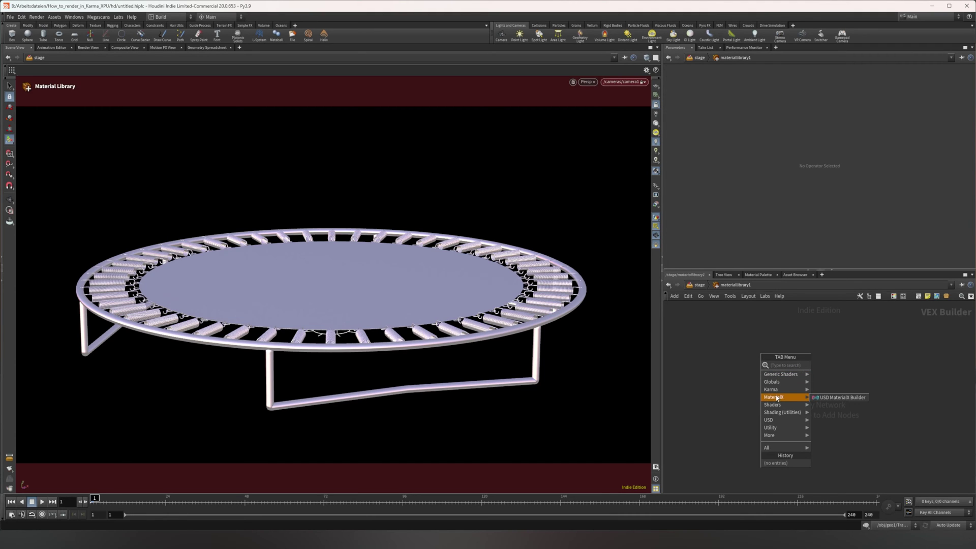
pyautogui.click(828, 399)
pyautogui.click(772, 363)
pyautogui.doubleClick(776, 366)
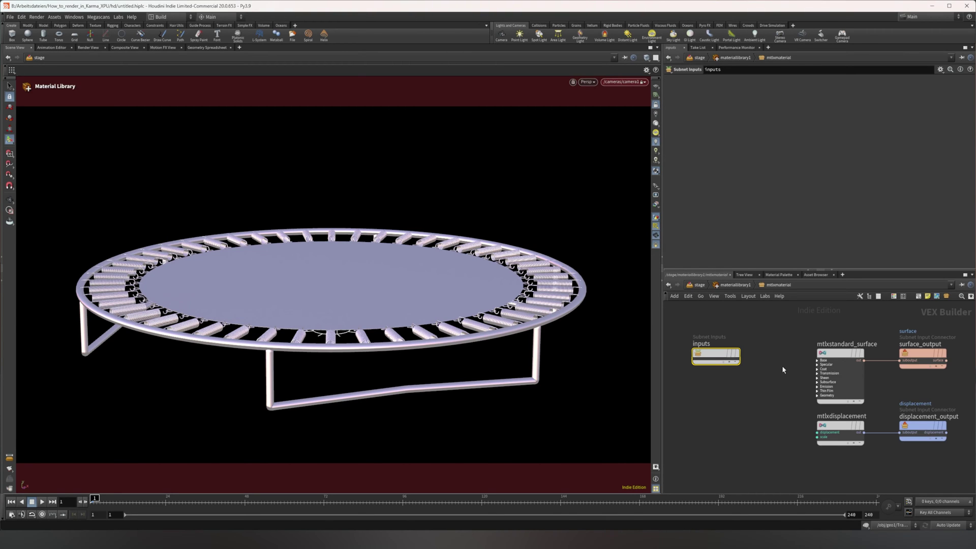
pyautogui.press('u')
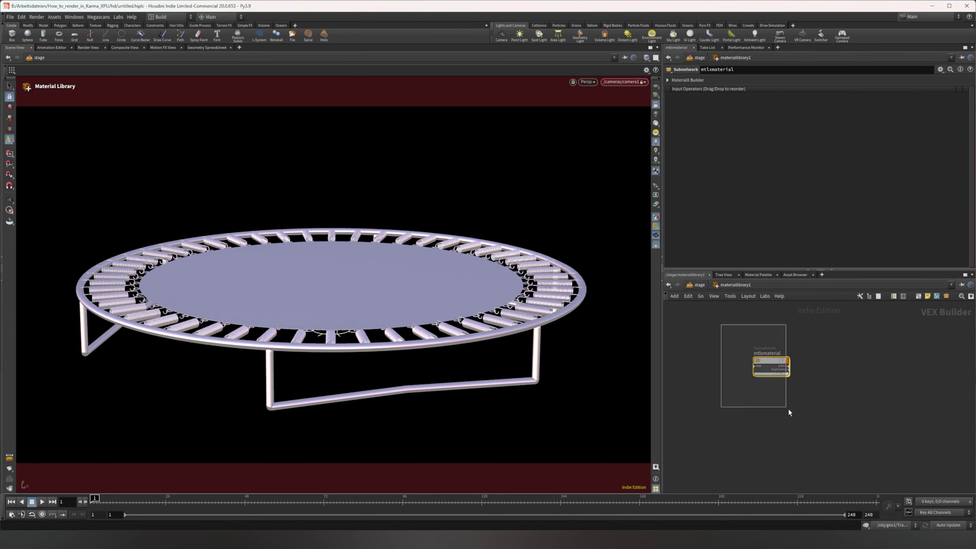
pyautogui.press('Delete')
# Add a Karma Material Builder to the material library and enter its network.
pyautogui.press('Tab')
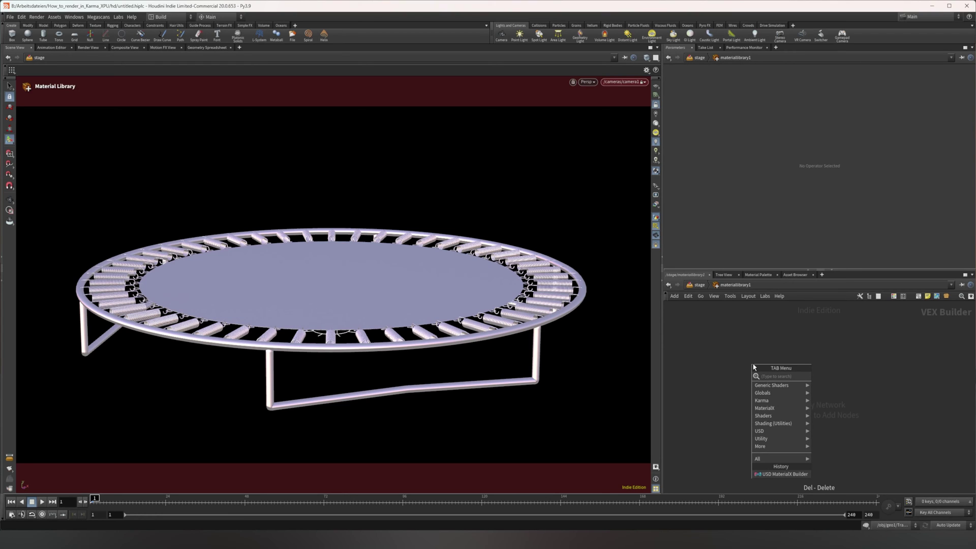
pyautogui.write('karma')
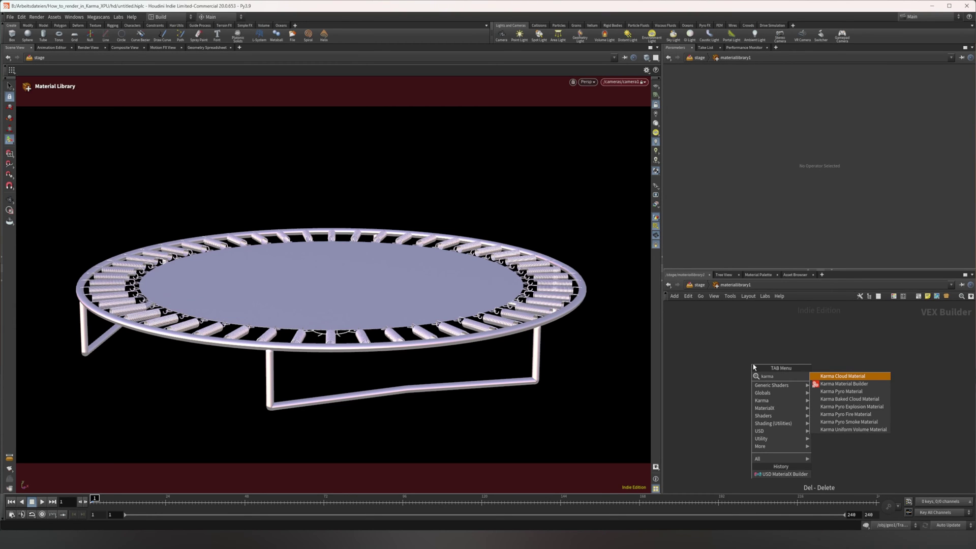
pyautogui.press('Down')
pyautogui.press('Return')
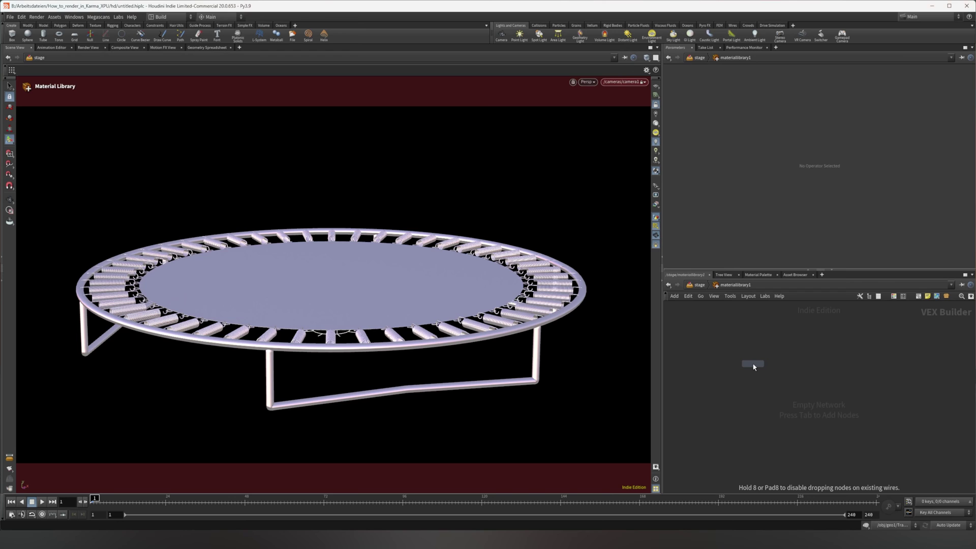
pyautogui.click(779, 362)
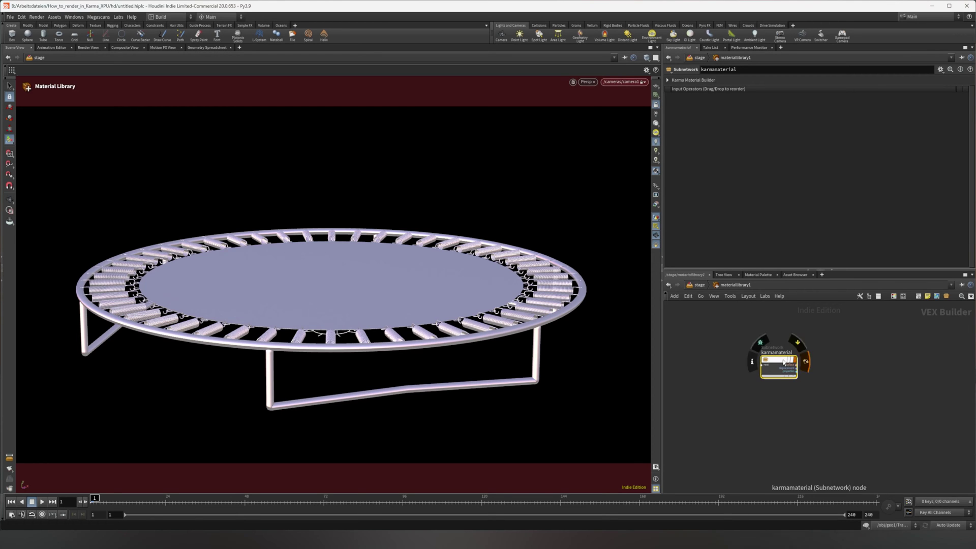
pyautogui.moveTo(779, 359)
pyautogui.mouseDown()
pyautogui.moveTo(836, 357)
pyautogui.moveTo(786, 350)
pyautogui.mouseUp()
pyautogui.doubleClick(786, 352)
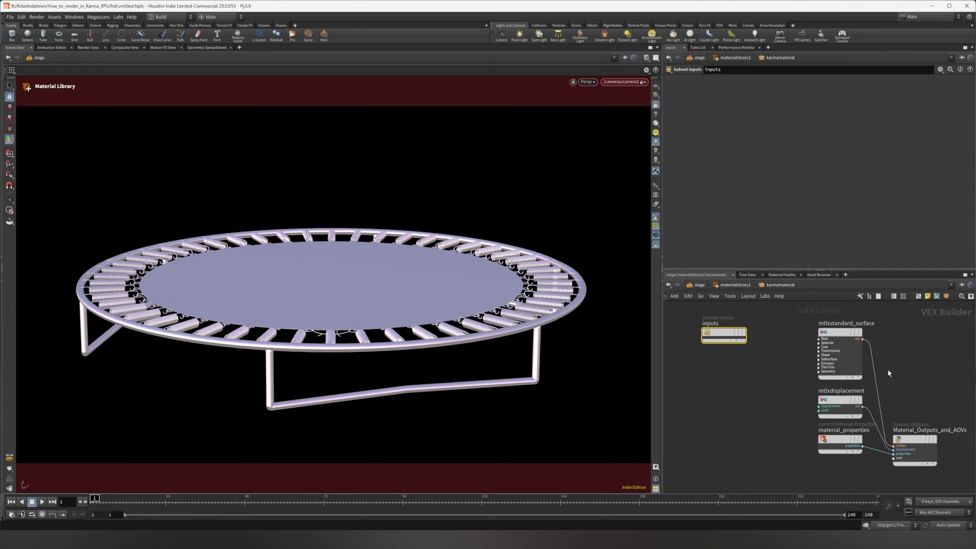
# Examine the Karma material's default nodes and the MtlX Standard Surface parameters, including the Specular section, and return to the material library.
pyautogui.moveTo(889, 373); pyautogui.dragTo(800, 399, button='middle')
pyautogui.moveTo(739, 337); pyautogui.dragTo(860, 491)
pyautogui.moveTo(797, 390); pyautogui.dragTo(885, 371, button='middle')
pyautogui.moveTo(757, 381); pyautogui.dragTo(768, 383, button='middle')
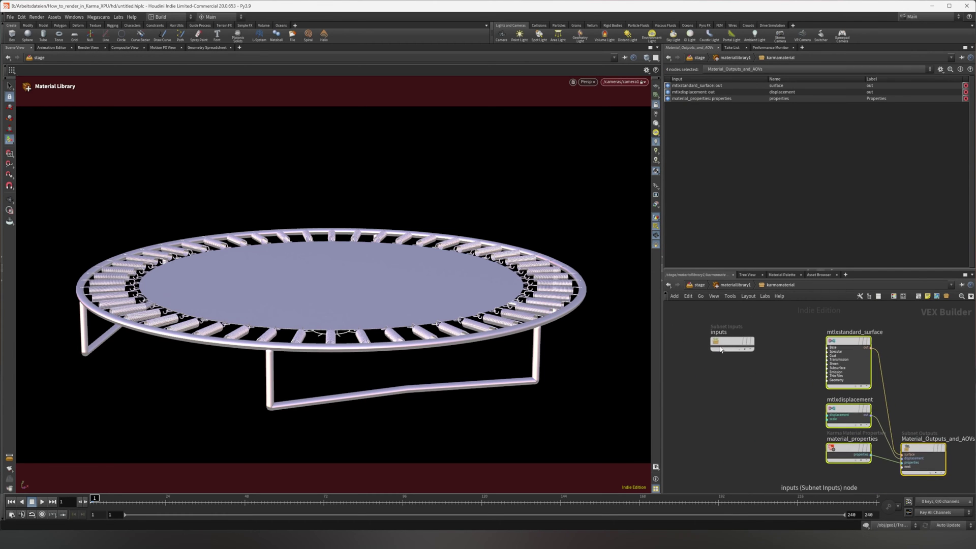
pyautogui.moveTo(733, 343); pyautogui.dragTo(677, 342)
pyautogui.moveTo(753, 374); pyautogui.dragTo(773, 379, button='middle')
pyautogui.click(773, 379)
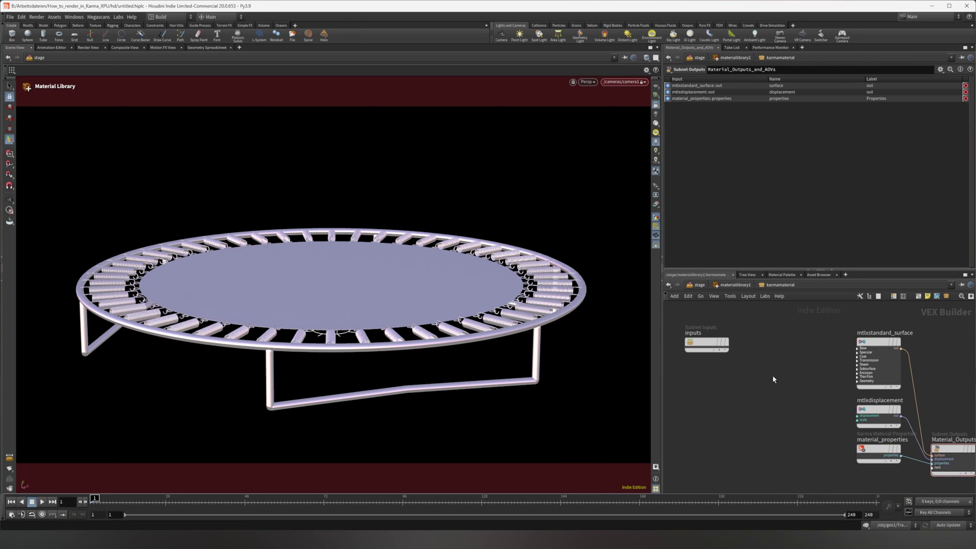
pyautogui.click(868, 351)
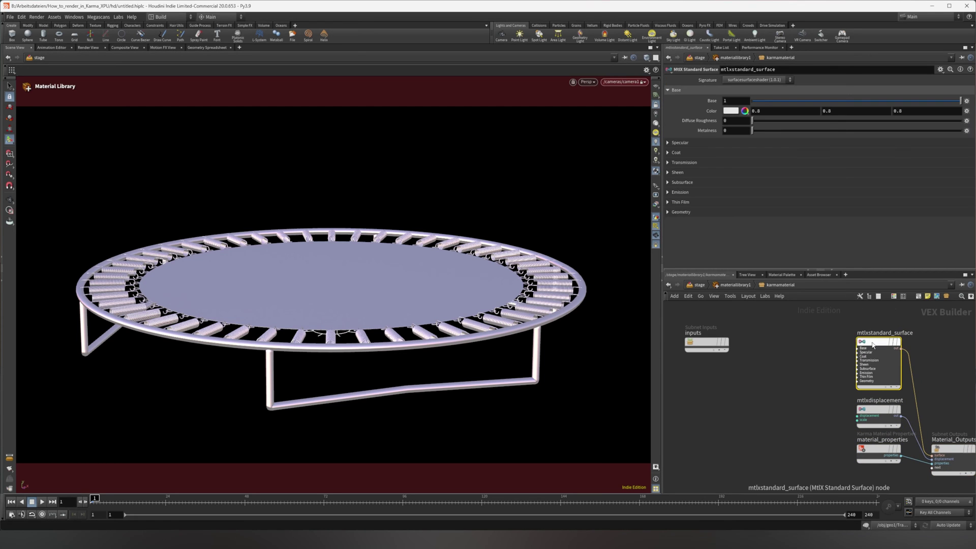
pyautogui.moveTo(824, 344); pyautogui.dragTo(774, 349, button='middle')
pyautogui.moveTo(764, 322); pyautogui.dragTo(848, 400)
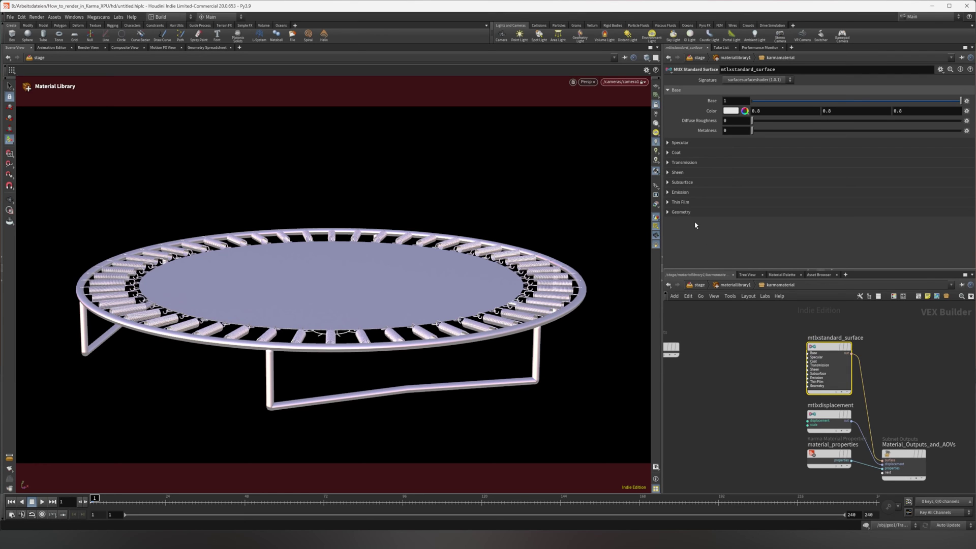
pyautogui.click(668, 142)
pyautogui.click(667, 142)
pyautogui.click(748, 289)
# Search the material library's available nodes for volume materials and for Karma materials.
pyautogui.press('Tab')
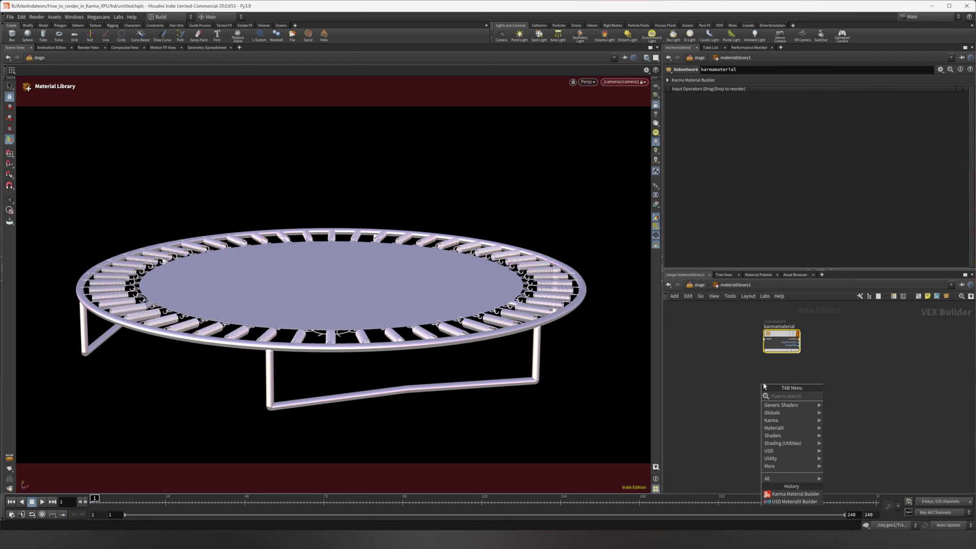
pyautogui.write('volu')
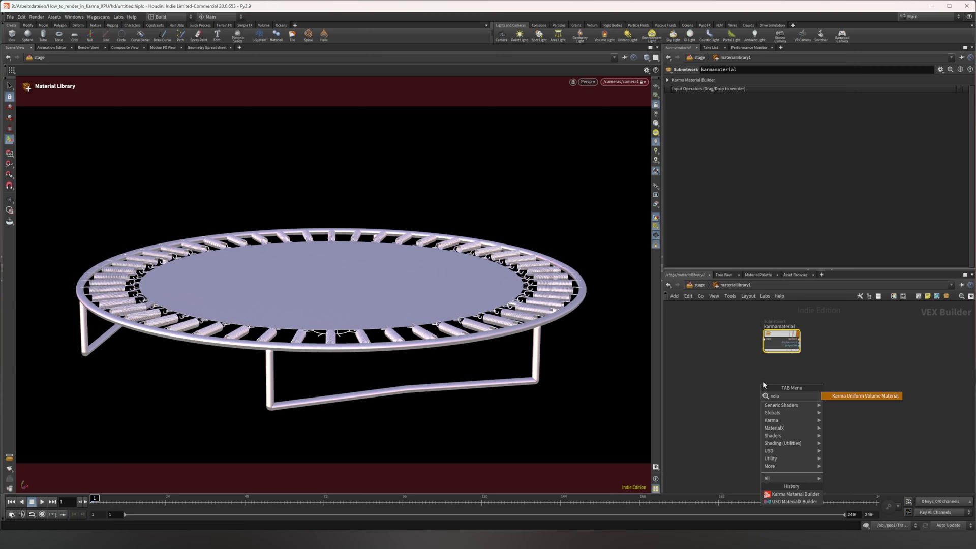
pyautogui.press('BackSpace')
pyautogui.press('BackSpace')
pyautogui.press('BackSpace')
pyautogui.press('BackSpace')
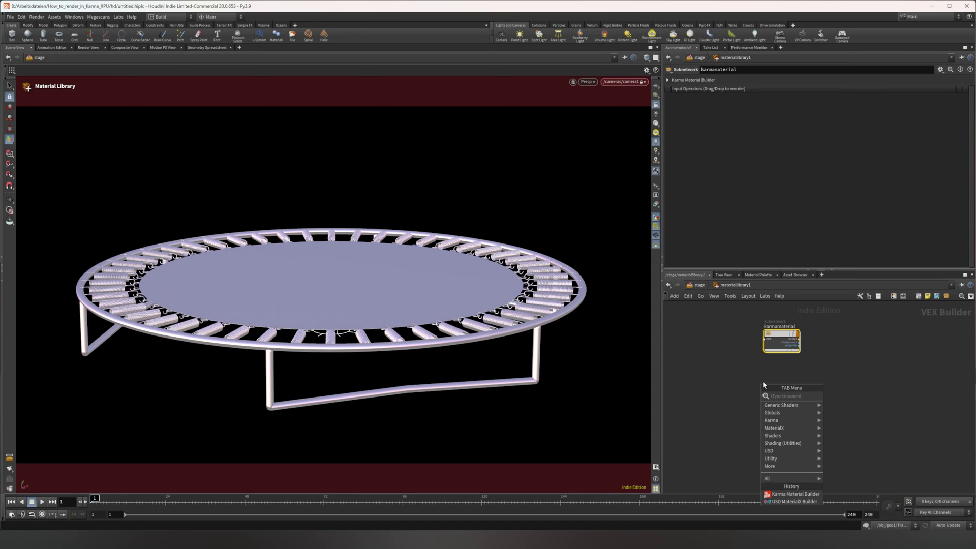
pyautogui.write('karma')
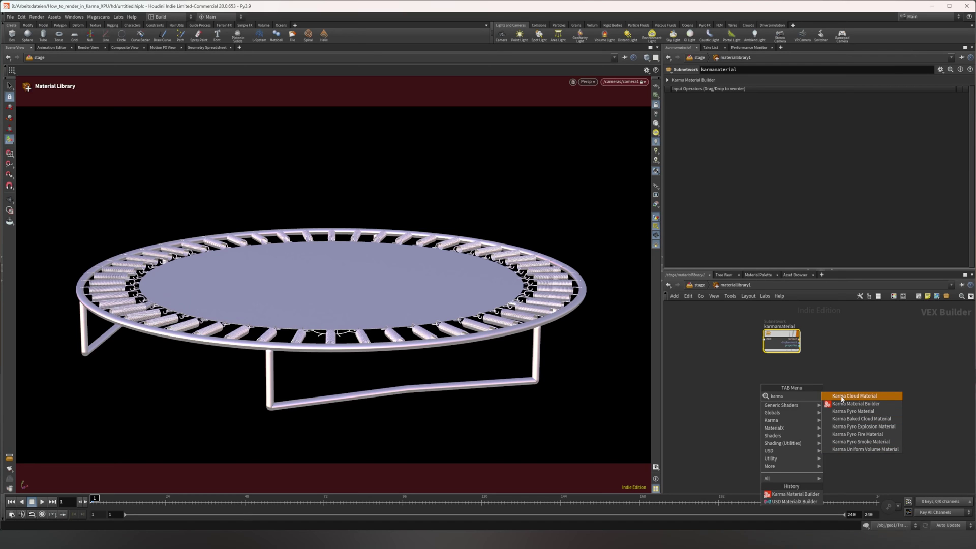
pyautogui.click(730, 365)
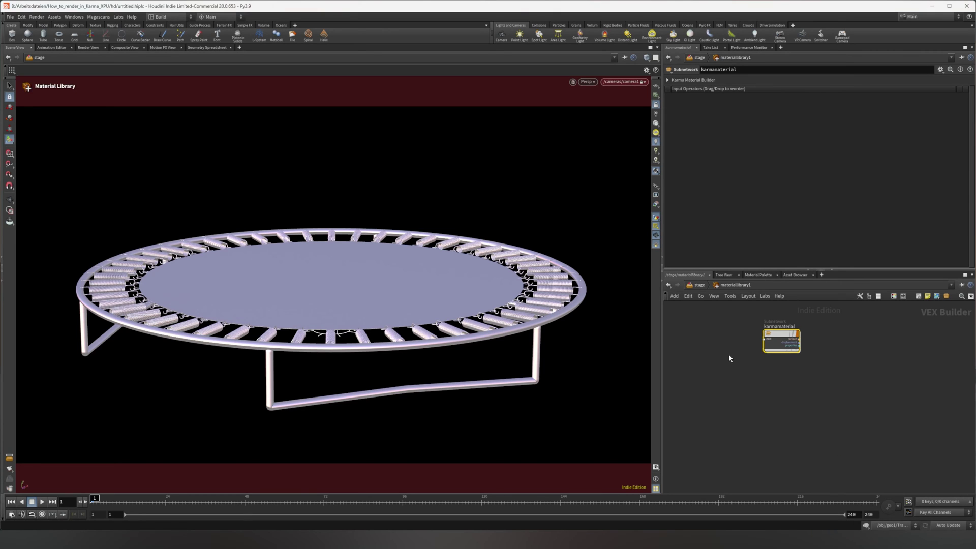
pyautogui.moveTo(774, 334); pyautogui.dragTo(764, 346)
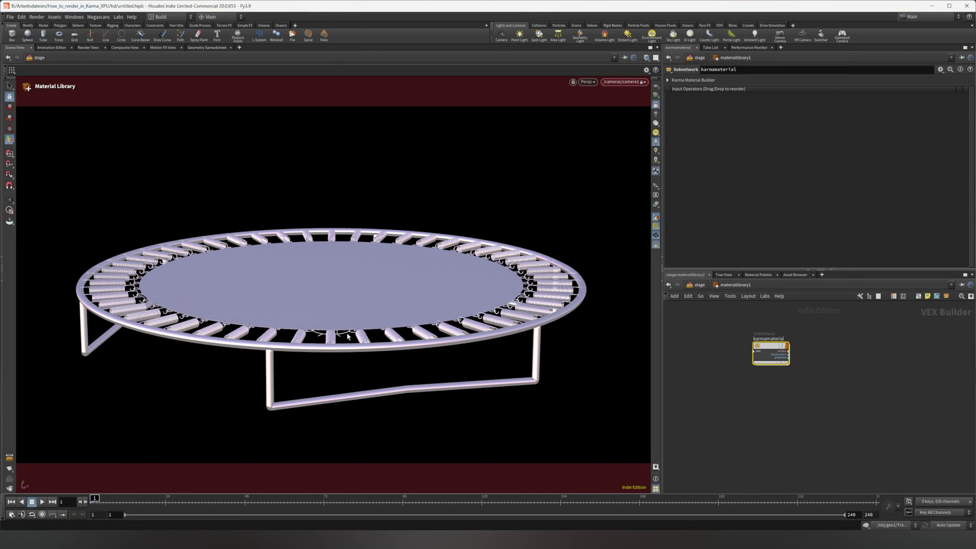
pyautogui.press('Escape')
pyautogui.moveTo(466, 353); pyautogui.dragTo(513, 356)
# Return to the stage network and enable the Solaris Oceans (lop_oceans) shelf.
pyautogui.click(698, 285)
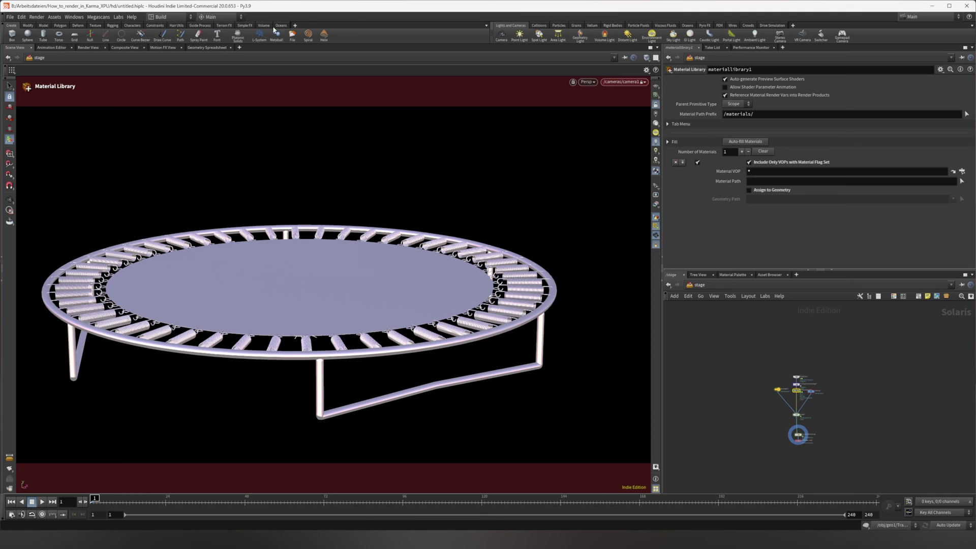
pyautogui.click(280, 26)
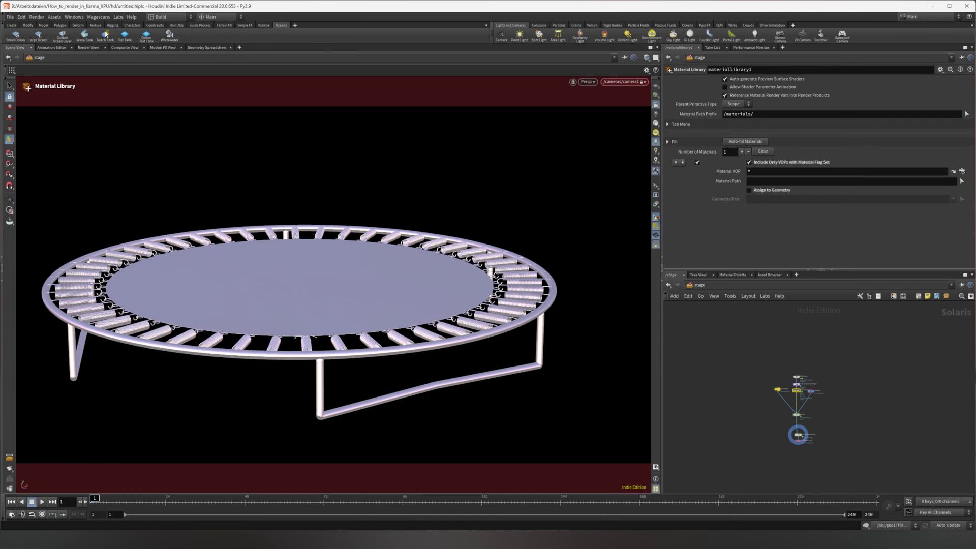
pyautogui.click(295, 26)
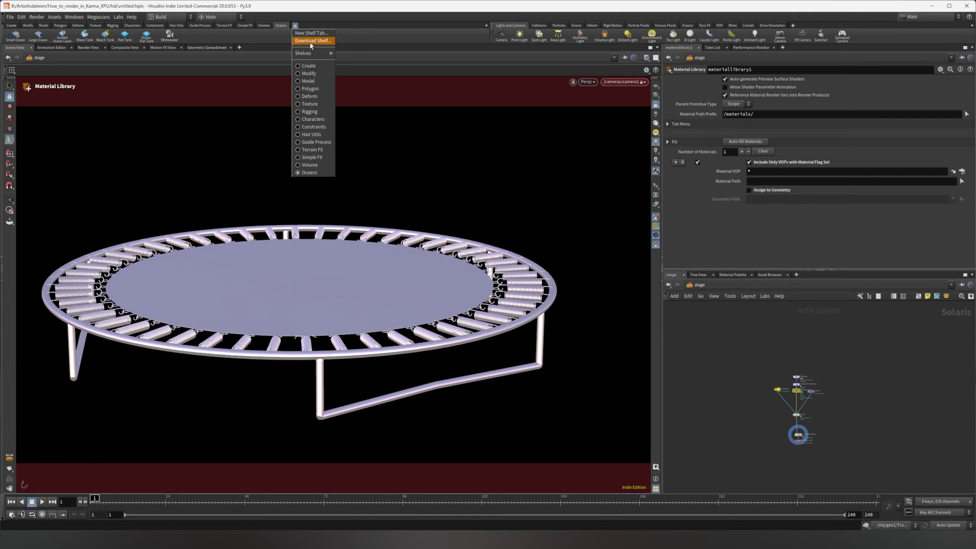
pyautogui.moveTo(311, 53)
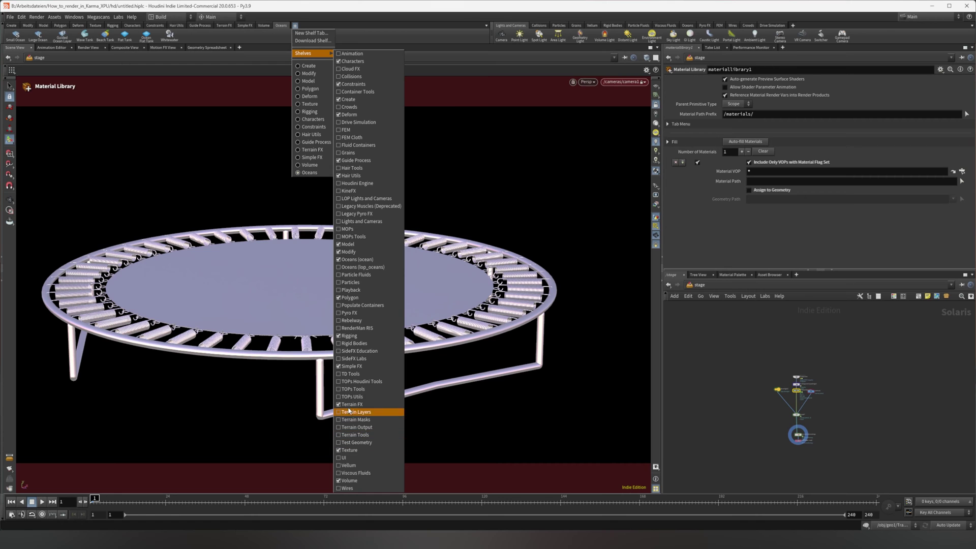
pyautogui.click(357, 267)
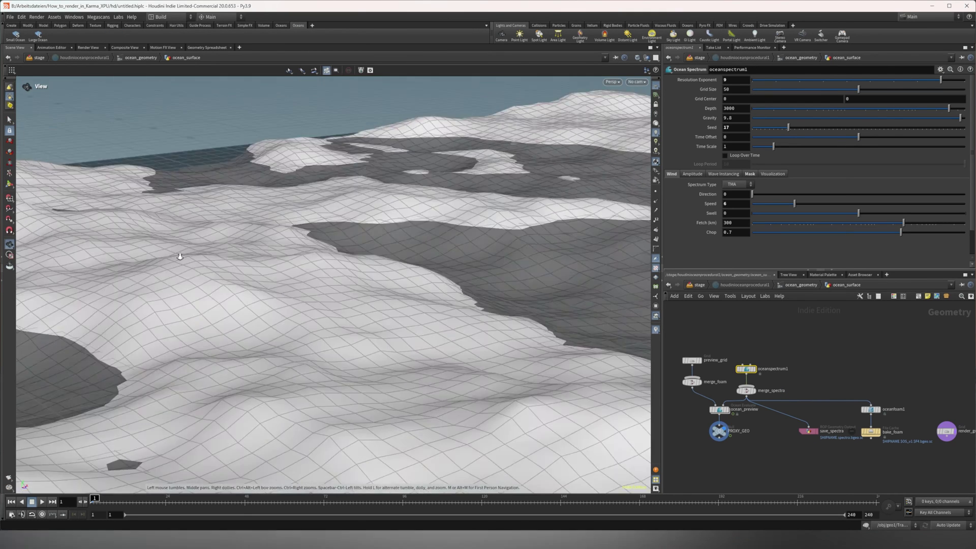
# Examine the ocean surface around the trampoline and the nodes in its ocean_surface network.
pyautogui.scroll(5, 421, 295)
pyautogui.moveTo(443, 271); pyautogui.dragTo(224, 251, button='right')
pyautogui.moveTo(483, 296); pyautogui.dragTo(303, 284, button='middle')
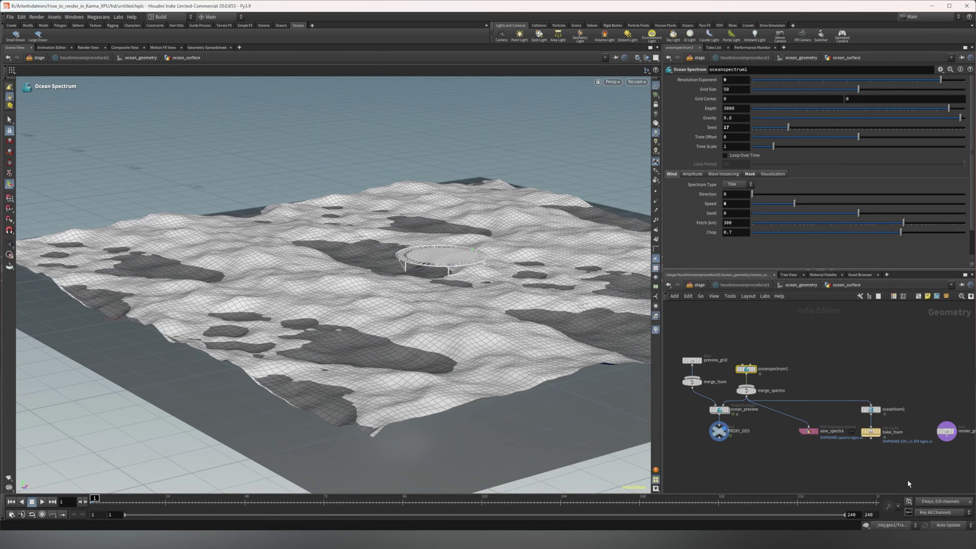
pyautogui.moveTo(859, 470); pyautogui.dragTo(840, 441, button='middle')
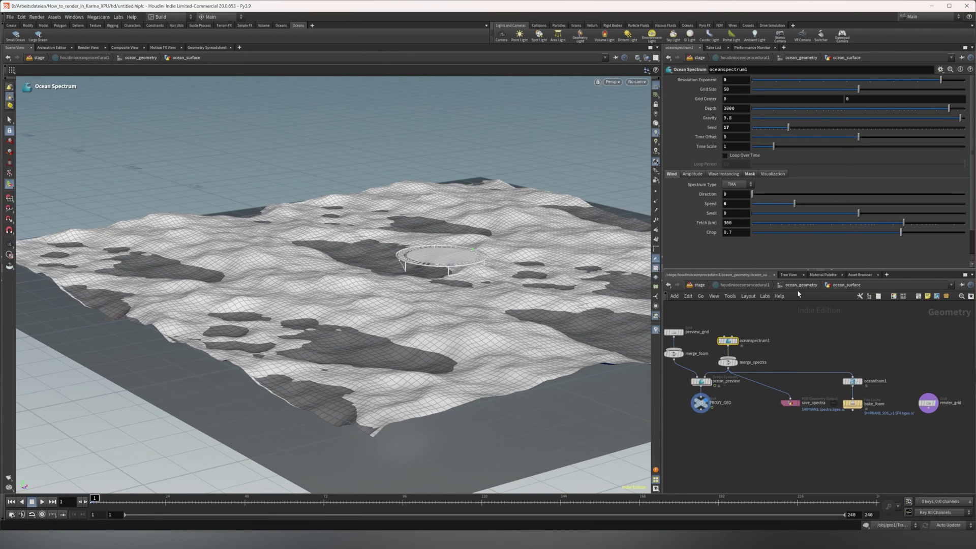
# Return to the stage network and move the ocean procedural node beside karmarendersettings.
pyautogui.click(701, 285)
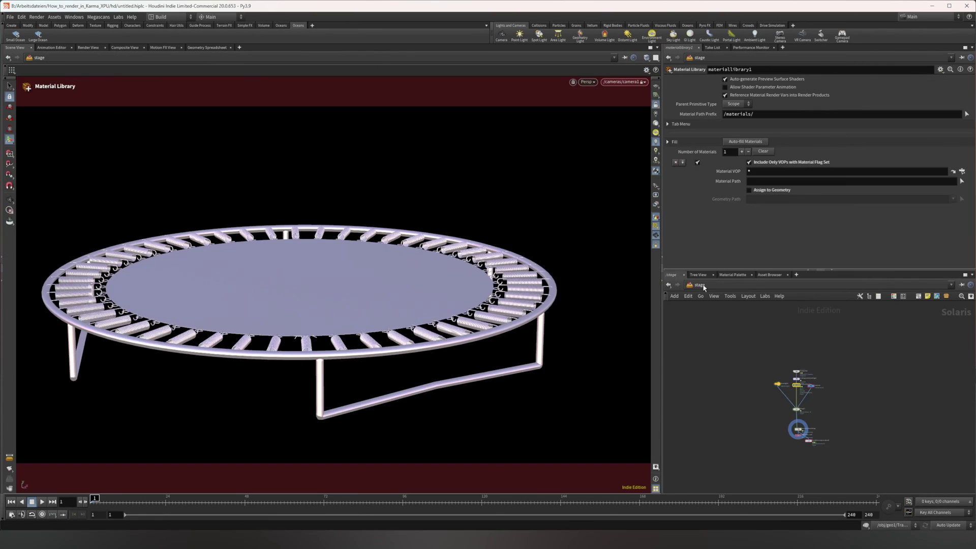
pyautogui.scroll(6, 813, 429)
pyautogui.moveTo(814, 394); pyautogui.dragTo(780, 298, button='middle')
pyautogui.doubleClick(761, 386)
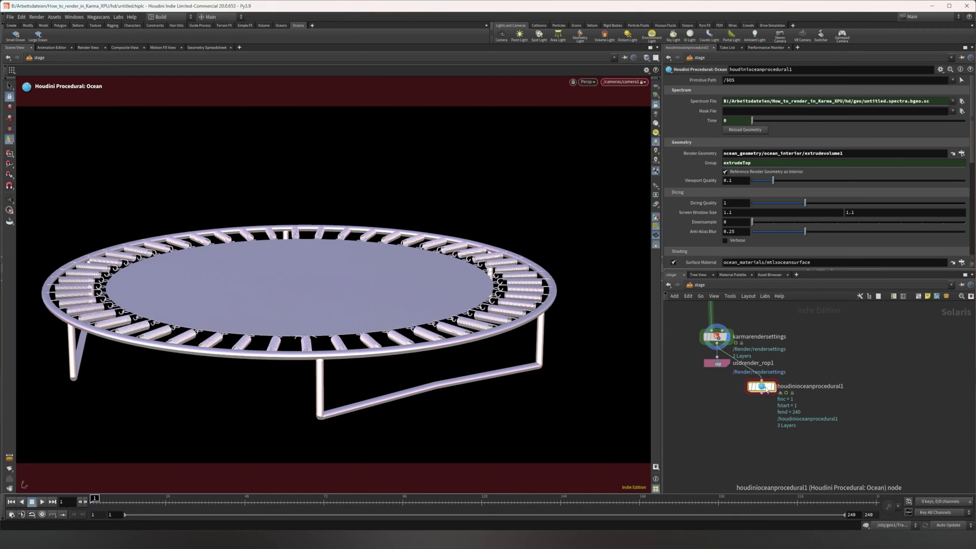
pyautogui.click(700, 285)
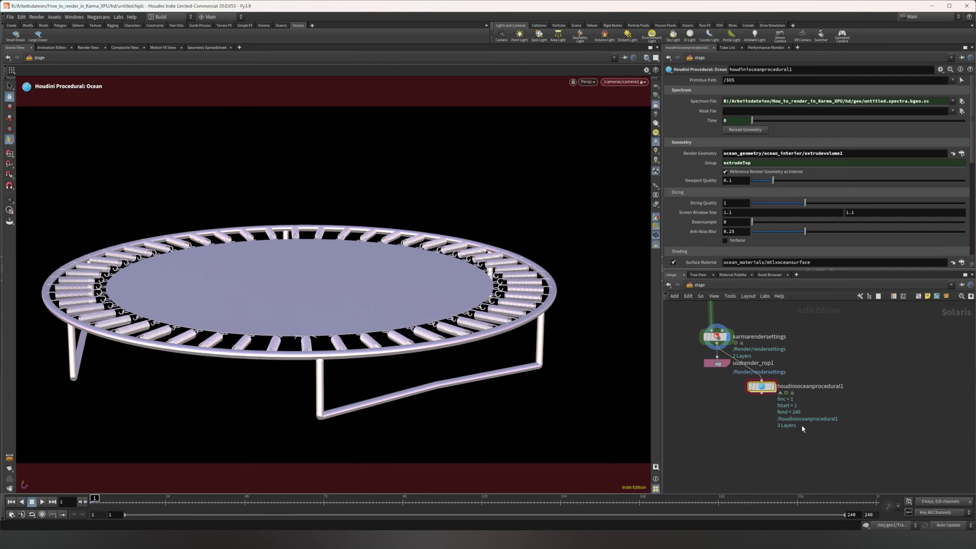
pyautogui.moveTo(761, 391); pyautogui.dragTo(845, 341)
# Examine the ocean procedural's shading materials, the nodes inside mtlxoceansurface_proxy, and the ocean_surface and ocean_interior geometry nodes.
pyautogui.scroll(-3, 948, 212)
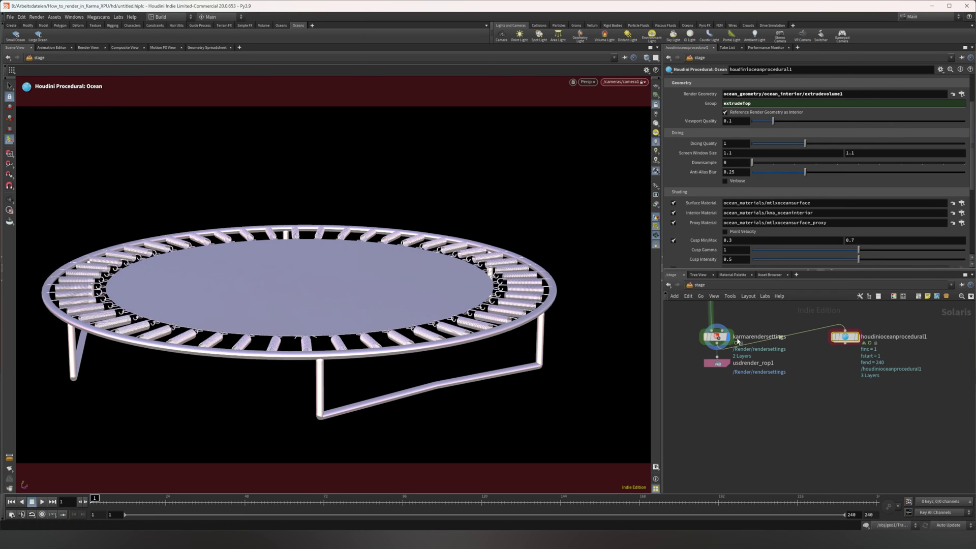
pyautogui.click(953, 213)
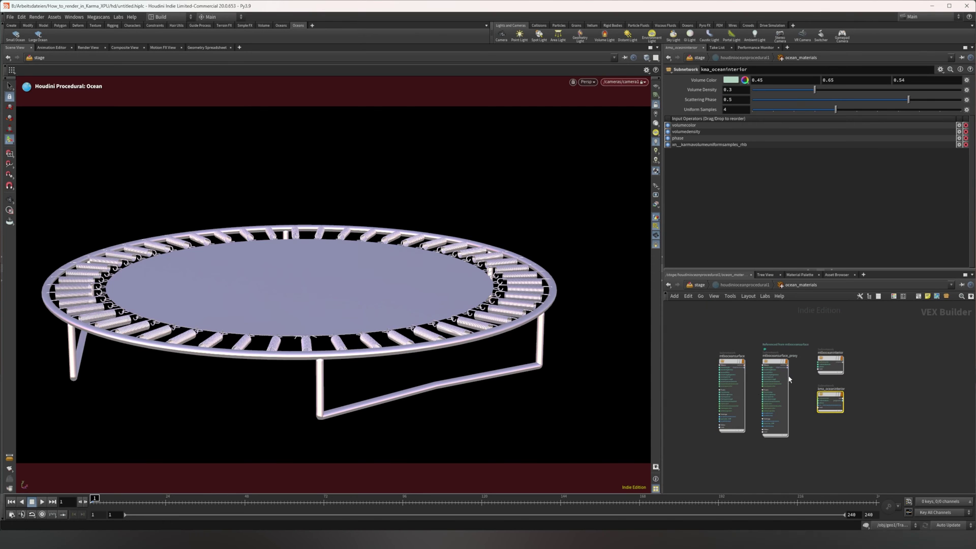
pyautogui.scroll(5, 834, 380)
pyautogui.doubleClick(726, 337)
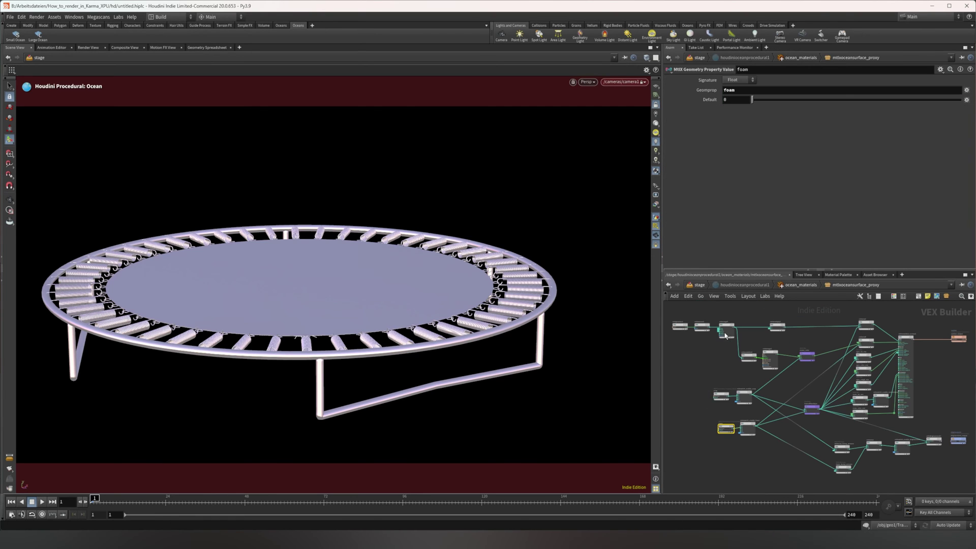
pyautogui.click(798, 284)
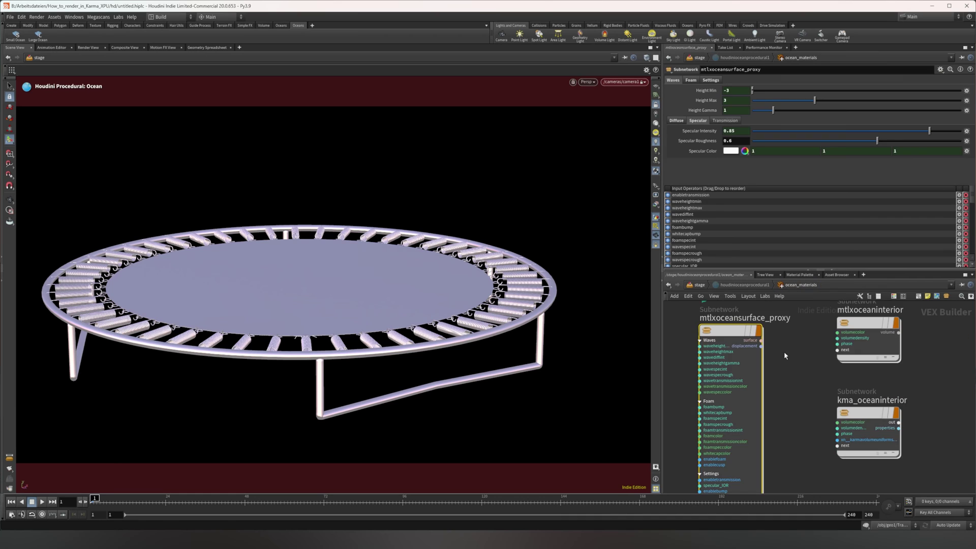
pyautogui.scroll(-3, 798, 447)
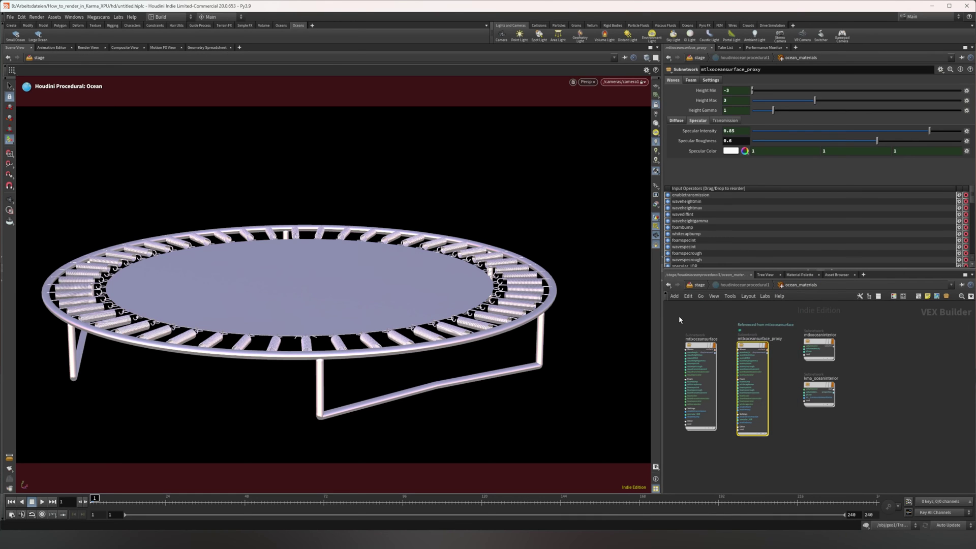
pyautogui.doubleClick(755, 347)
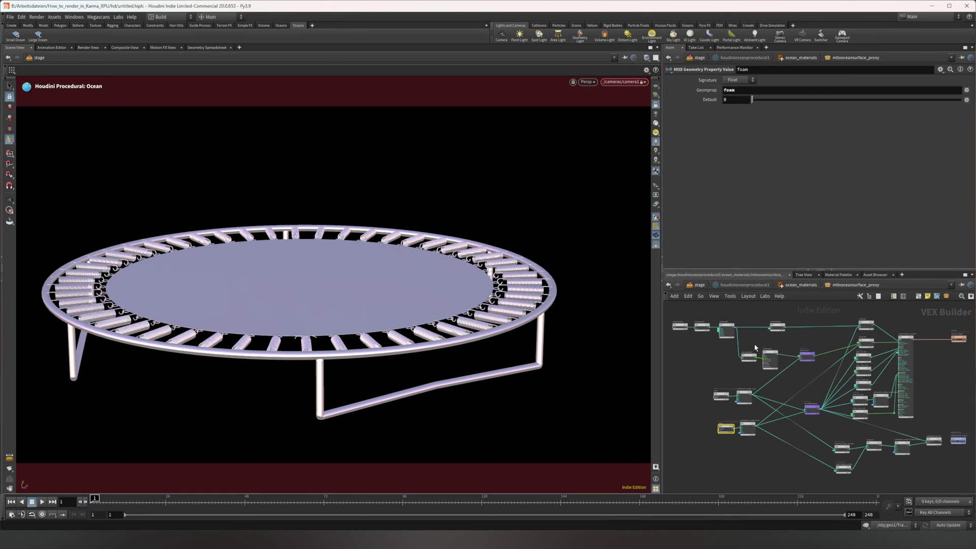
pyautogui.scroll(5, 755, 348)
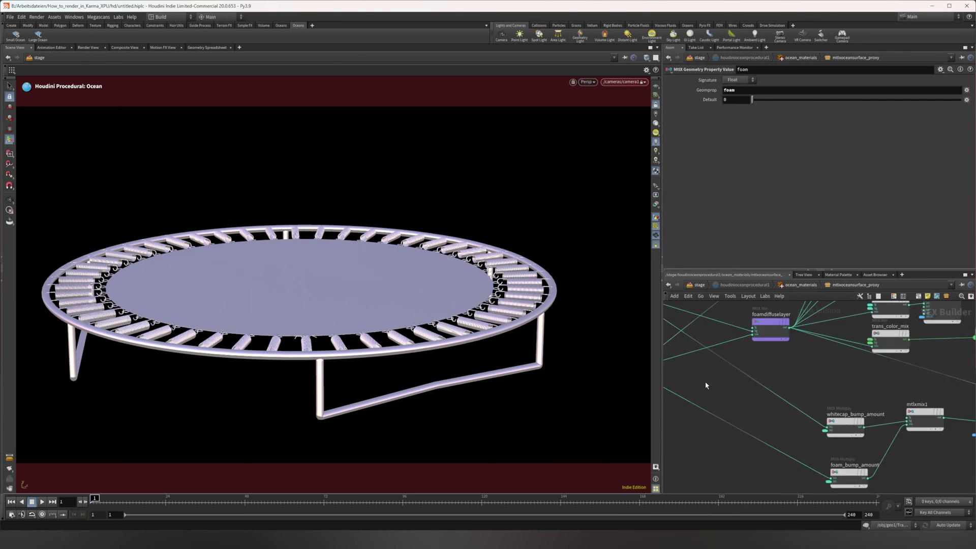
pyautogui.scroll(-4, 706, 385)
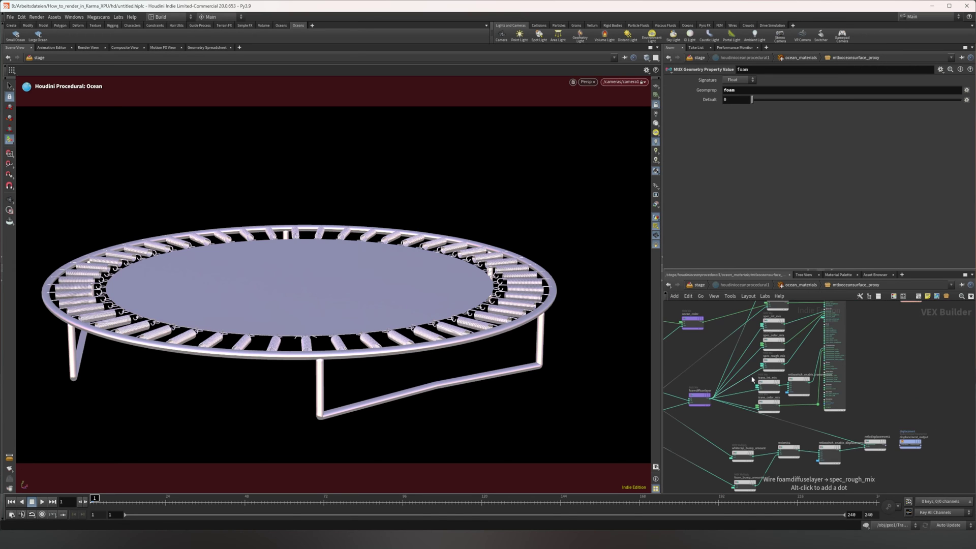
pyautogui.moveTo(749, 384); pyautogui.dragTo(776, 451, button='middle')
pyautogui.scroll(-1, 776, 451)
pyautogui.moveTo(746, 409); pyautogui.dragTo(783, 346, button='middle')
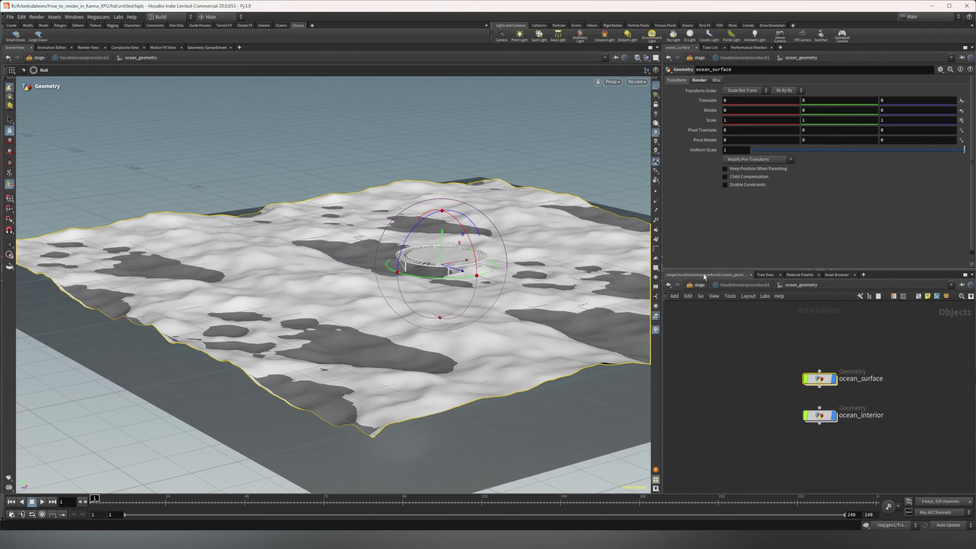
pyautogui.moveTo(782, 350); pyautogui.dragTo(824, 449)
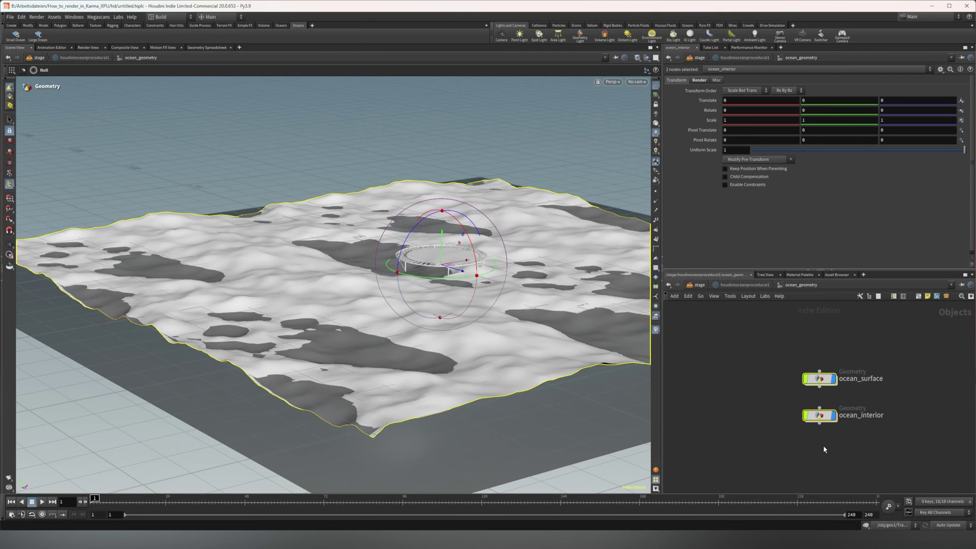
# Delete the ocean procedural node from the stage network and open the material library.
pyautogui.click(698, 284)
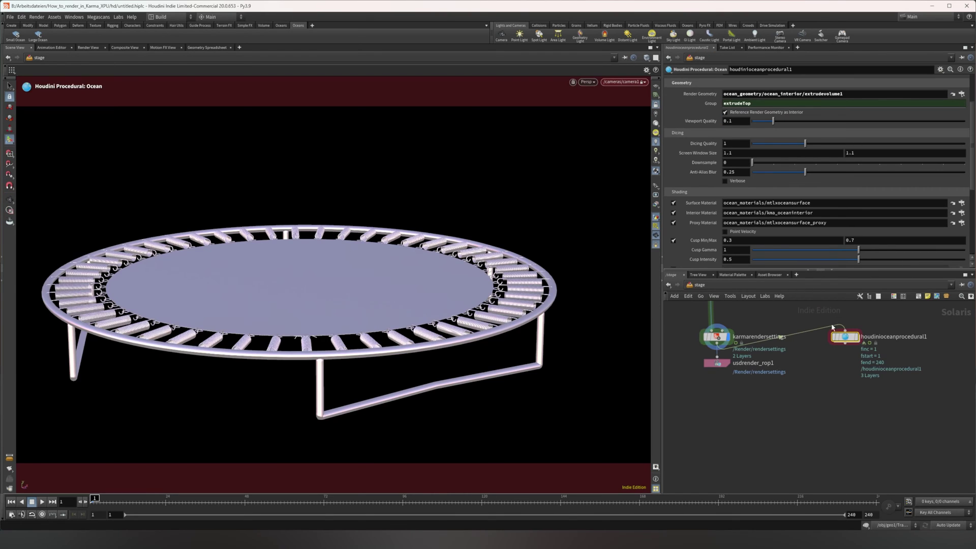
pyautogui.press('Delete')
pyautogui.moveTo(823, 371); pyautogui.dragTo(935, 446, button='middle')
pyautogui.moveTo(858, 379); pyautogui.dragTo(856, 459, button='middle')
pyautogui.moveTo(906, 399); pyautogui.dragTo(901, 486, button='middle')
pyautogui.doubleClick(810, 397)
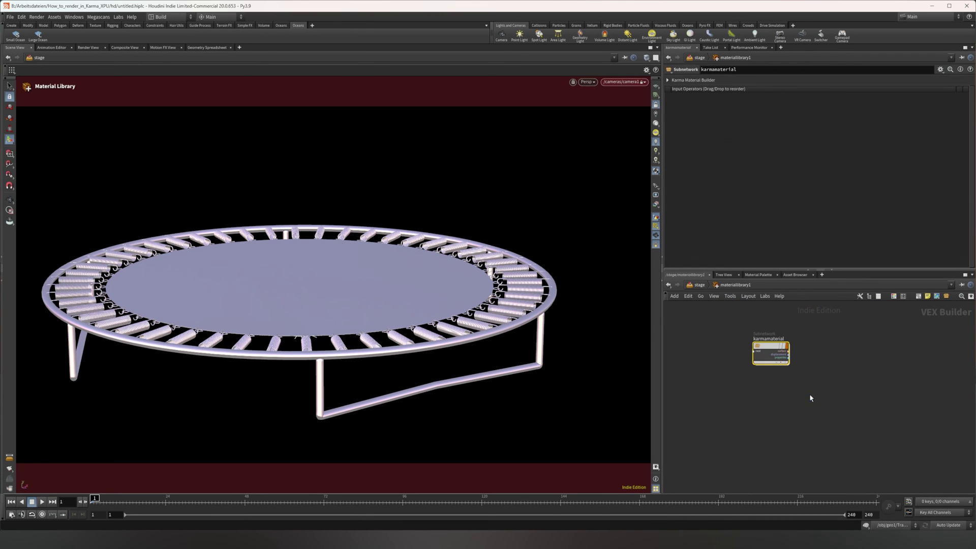
# Rename the Karma material as MAT_trampoline.
pyautogui.doubleClick(768, 339)
pyautogui.write('trampoline')
pyautogui.press('Home')
pyautogui.write('MA')
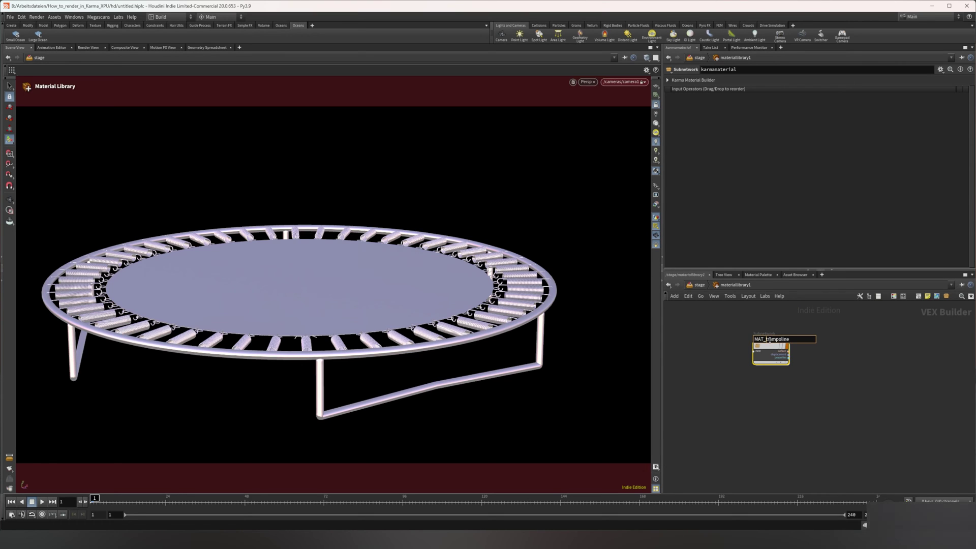
pyautogui.press('Return')
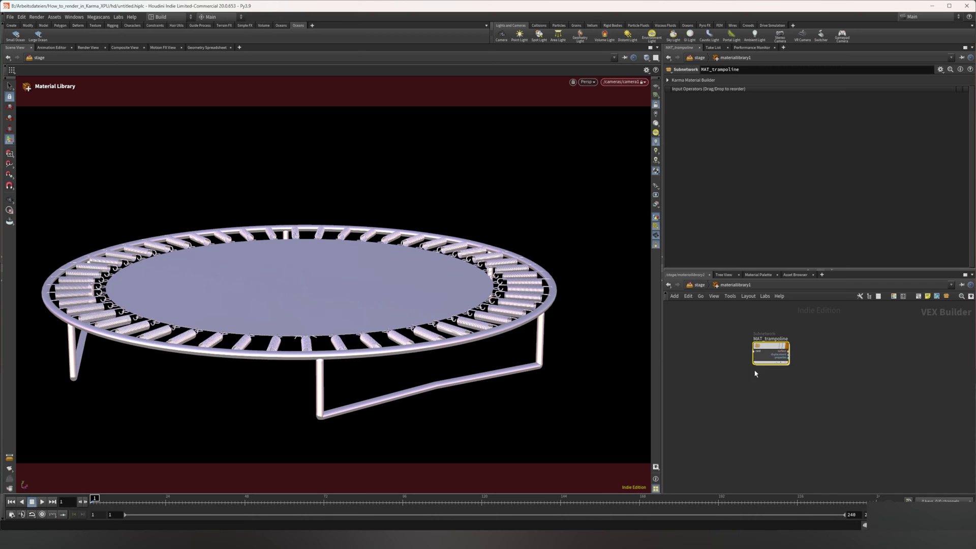
# Set the base color of MAT_trampoline's standard surface to red (0.8, 0, 0) and return to the stage network.
pyautogui.doubleClick(770, 353)
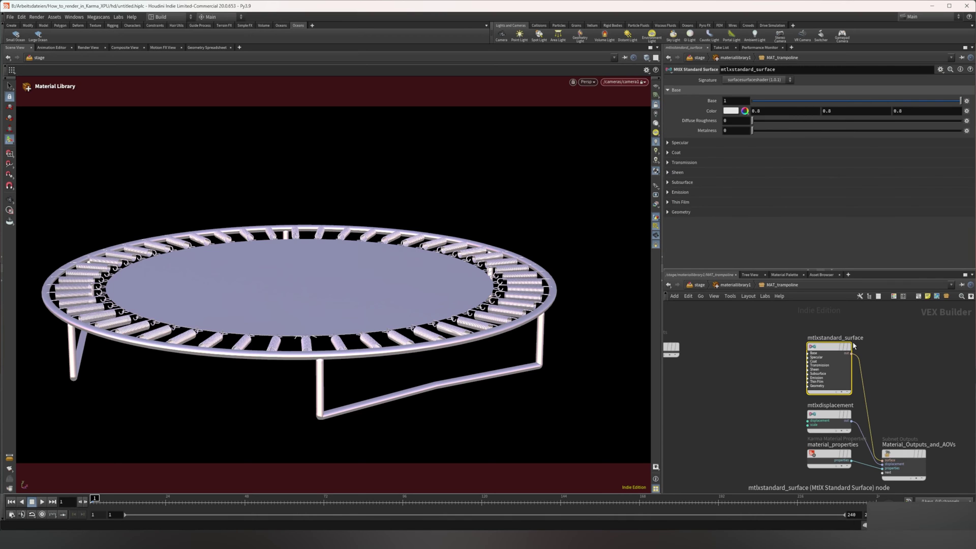
pyautogui.click(727, 113)
pyautogui.moveTo(817, 149); pyautogui.dragTo(901, 144)
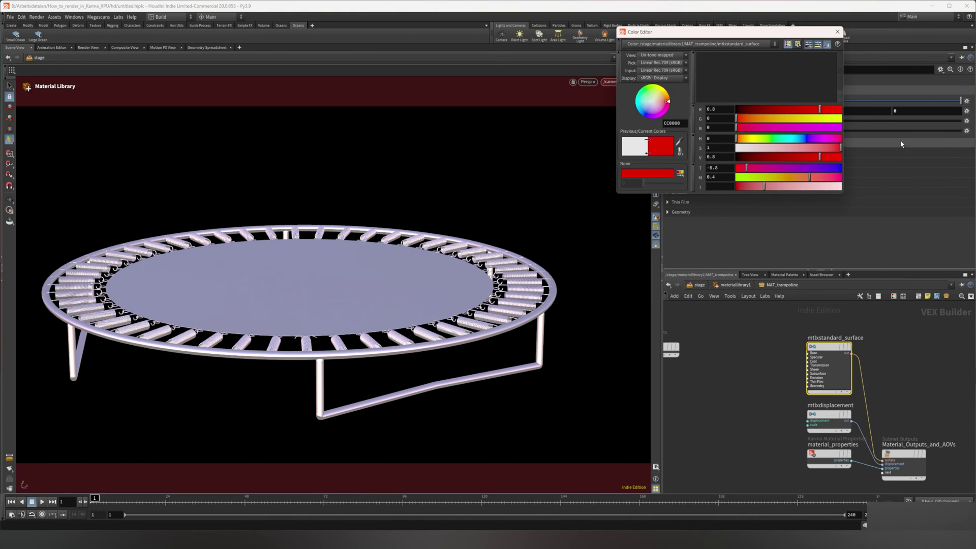
pyautogui.click(837, 32)
pyautogui.click(732, 285)
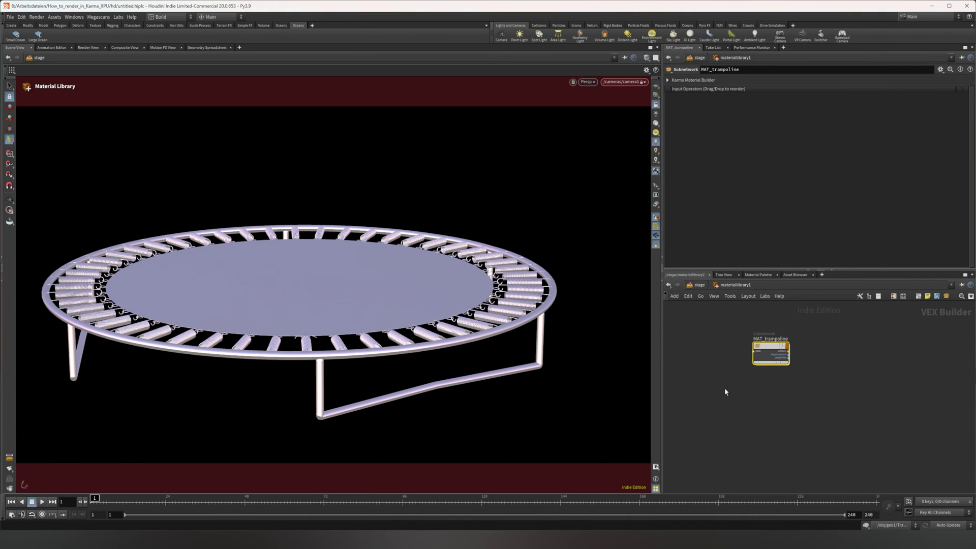
pyautogui.click(700, 285)
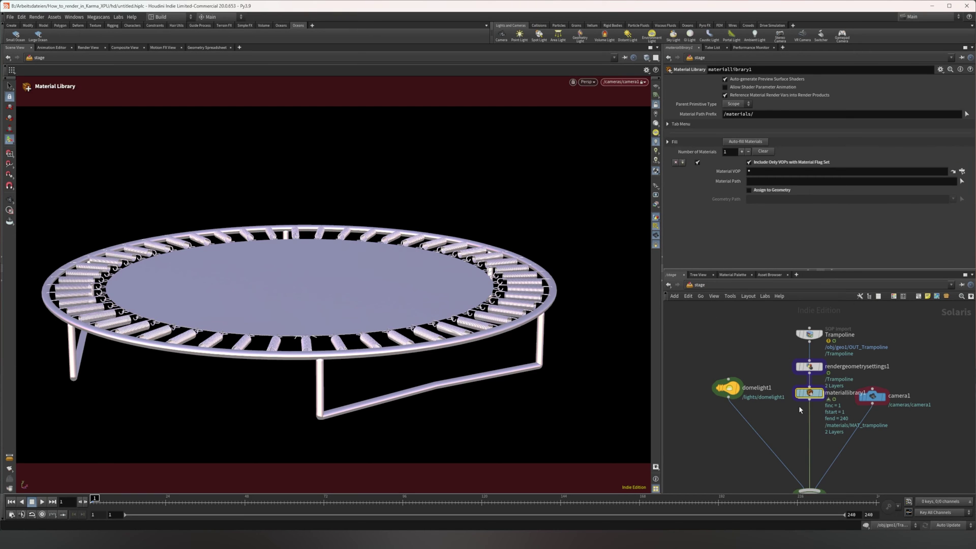
# Reopen MAT_trampoline in the material library and add an MtlX Geometry Property Value node beside the standard surface.
pyautogui.moveTo(809, 399)
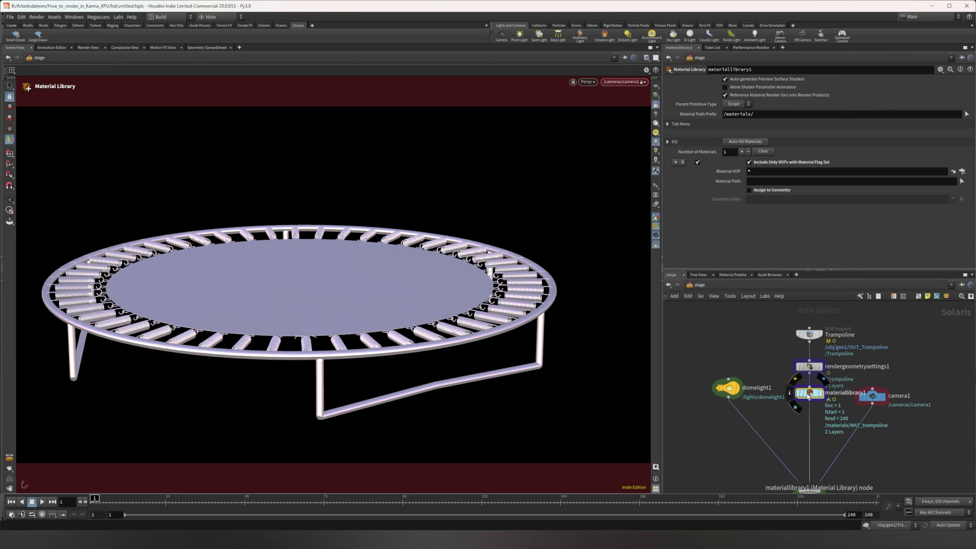
pyautogui.doubleClick(811, 394)
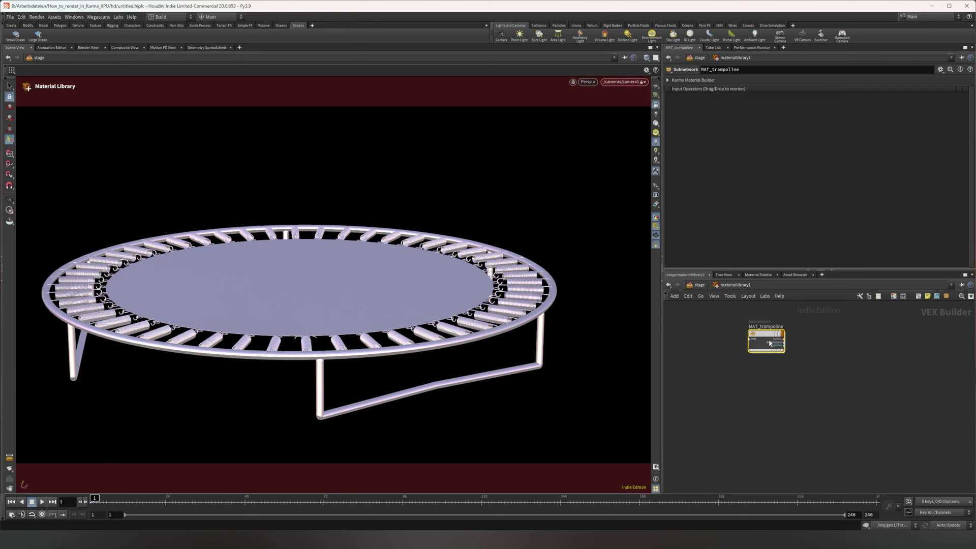
pyautogui.doubleClick(765, 336)
pyautogui.moveTo(748, 361); pyautogui.dragTo(850, 381, button='middle')
pyautogui.moveTo(763, 377); pyautogui.dragTo(703, 345)
pyautogui.moveTo(821, 372); pyautogui.dragTo(768, 353, button='middle')
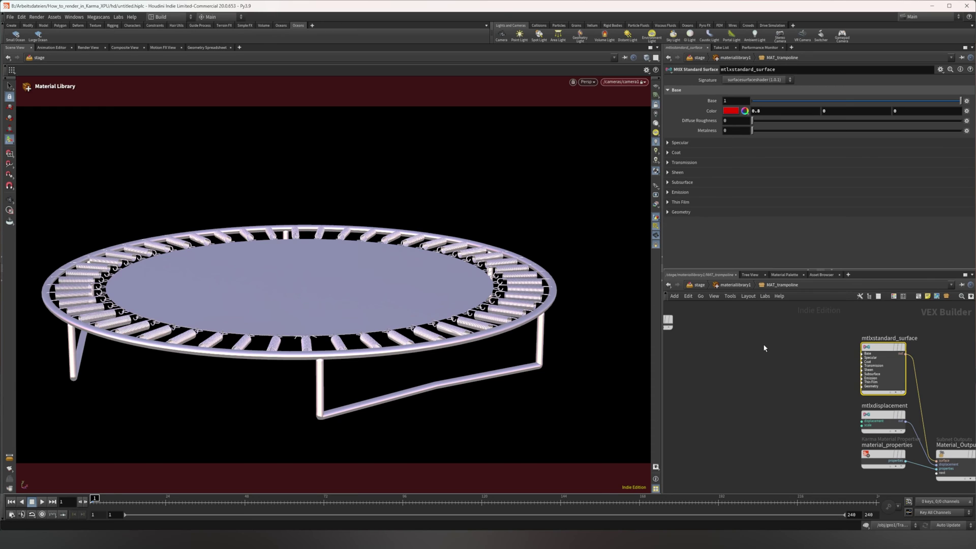
pyautogui.moveTo(764, 352); pyautogui.dragTo(771, 354, button='middle')
pyautogui.press('Tab')
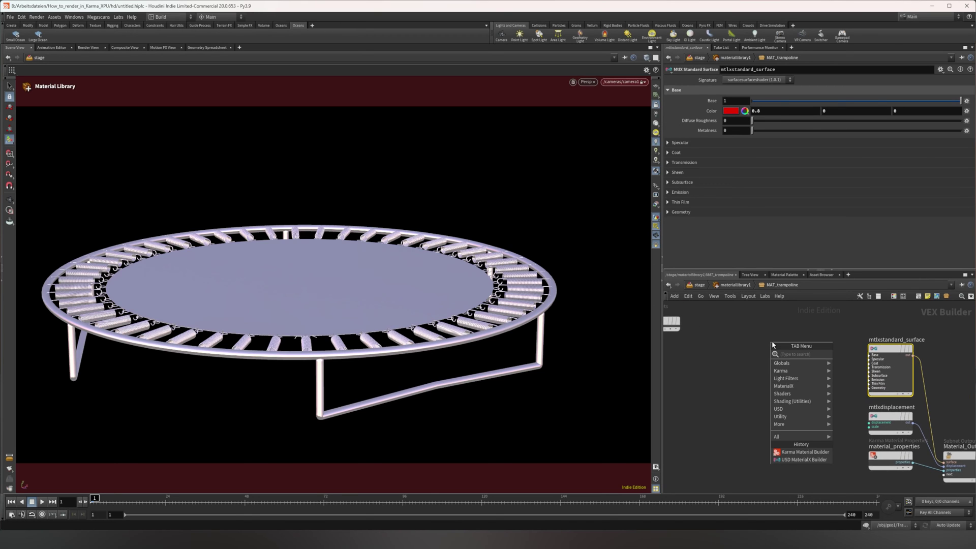
pyautogui.write('geop')
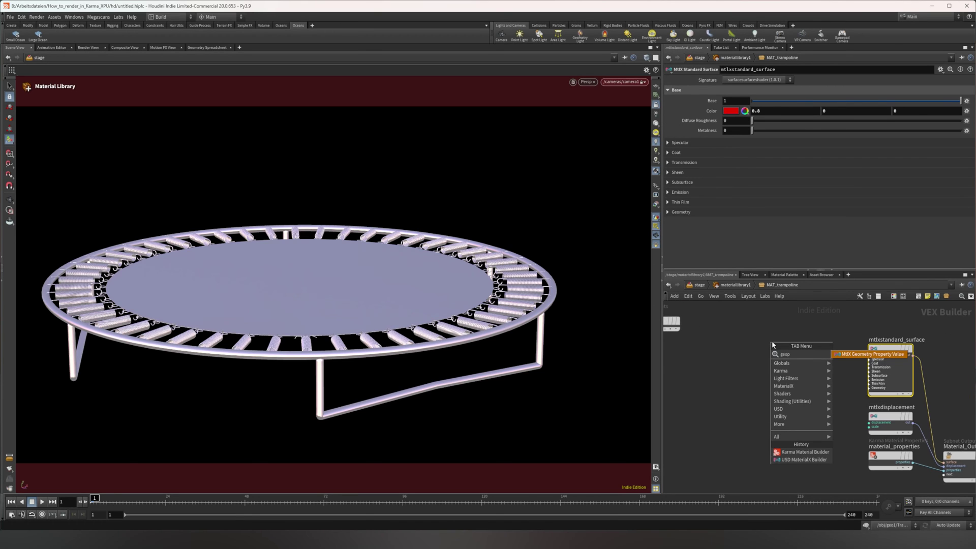
pyautogui.press('Return')
pyautogui.click(772, 340)
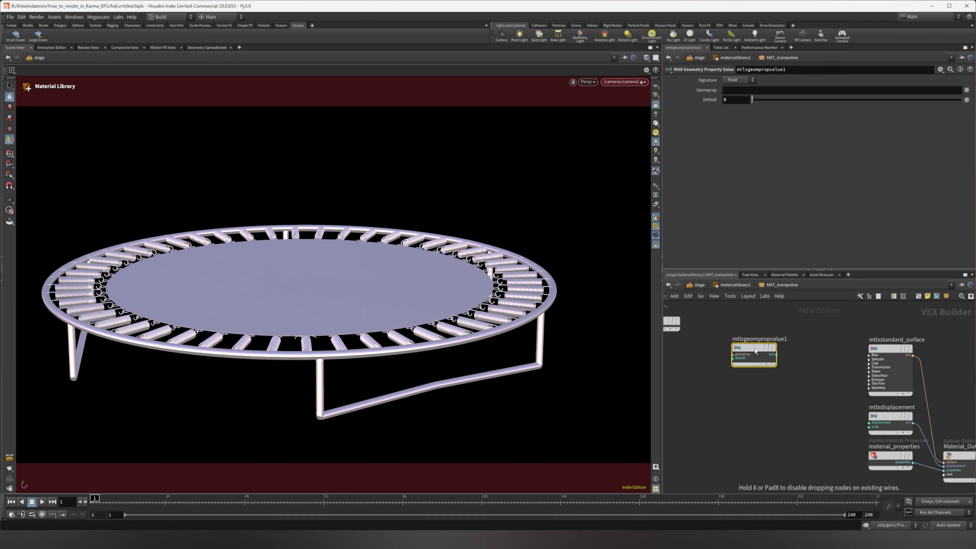
# Set the geometry property node's Geomprop to displayColor and its signature to Color.
pyautogui.click(738, 91)
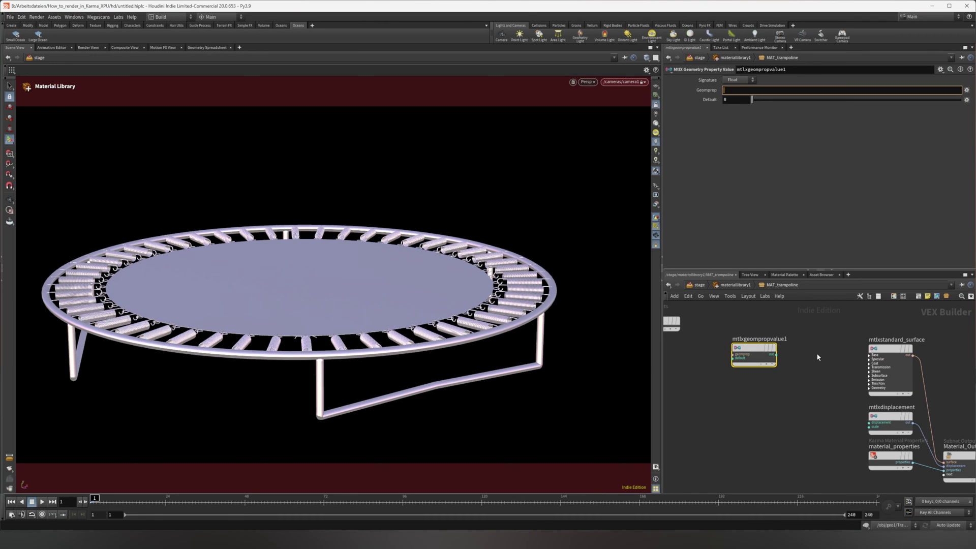
pyautogui.moveTo(728, 327); pyautogui.dragTo(739, 364)
pyautogui.click(733, 93)
pyautogui.press('Return')
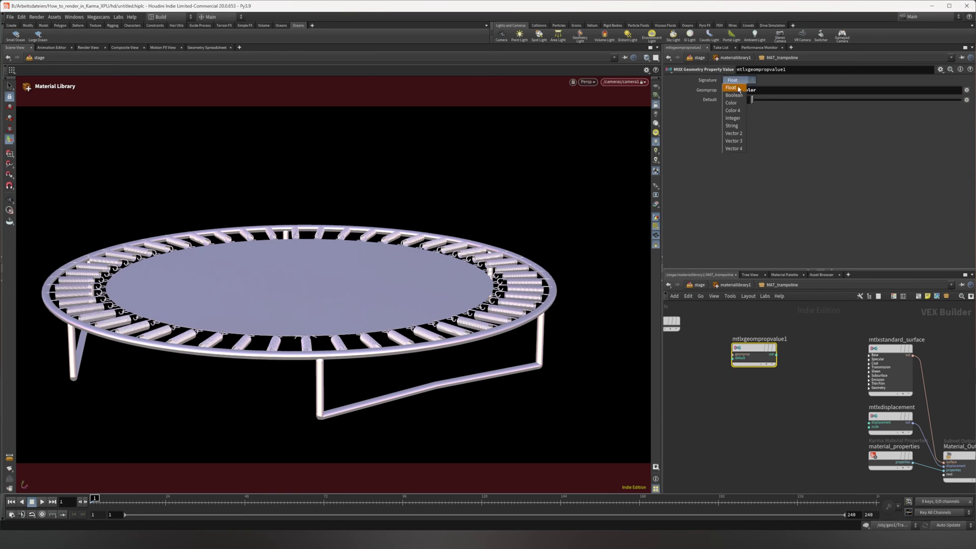
pyautogui.click(739, 80)
pyautogui.click(738, 104)
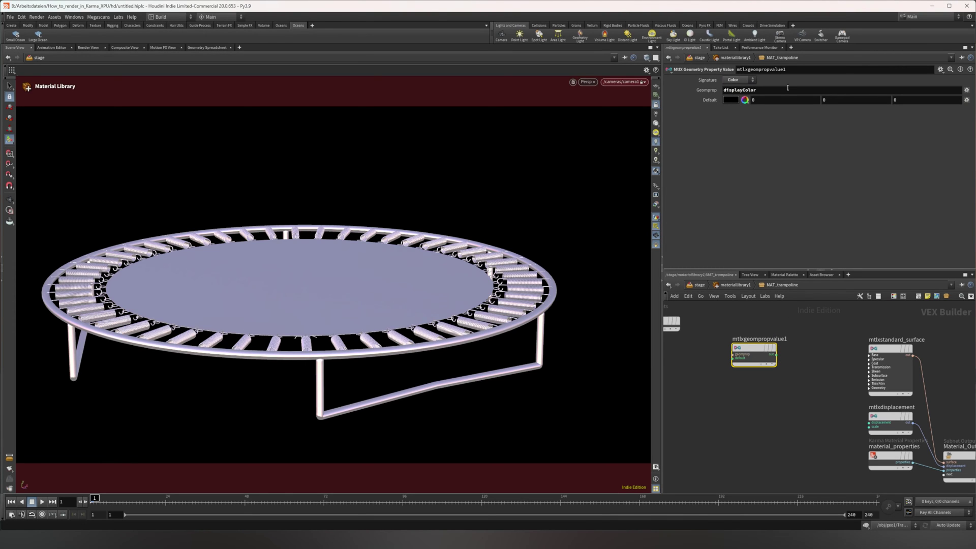
pyautogui.press('Return')
# Delete the MtlX Geometry Property Value node from MAT_trampoline.
pyautogui.moveTo(742, 350); pyautogui.dragTo(730, 366)
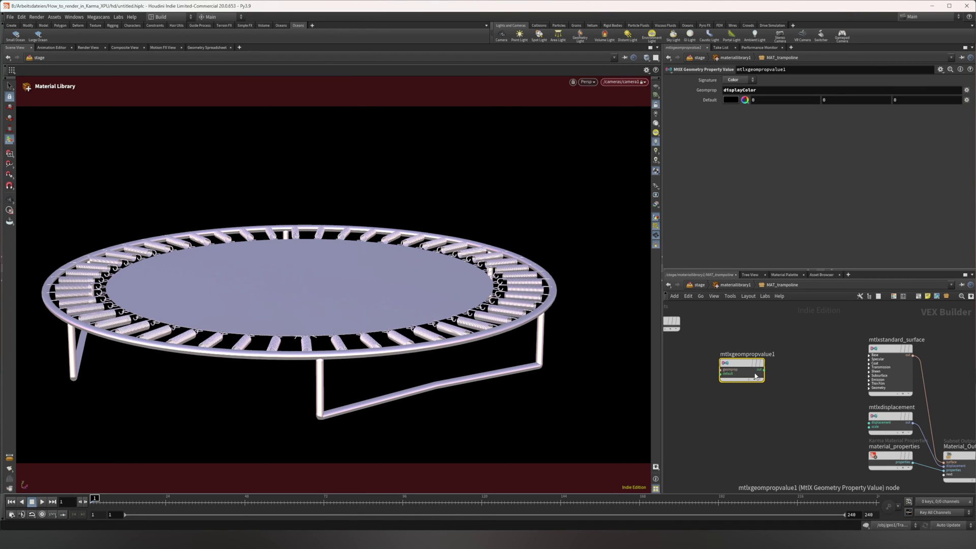
pyautogui.moveTo(746, 377)
pyautogui.mouseDown()
pyautogui.moveTo(730, 378)
pyautogui.moveTo(751, 363)
pyautogui.mouseUp()
pyautogui.press('Delete')
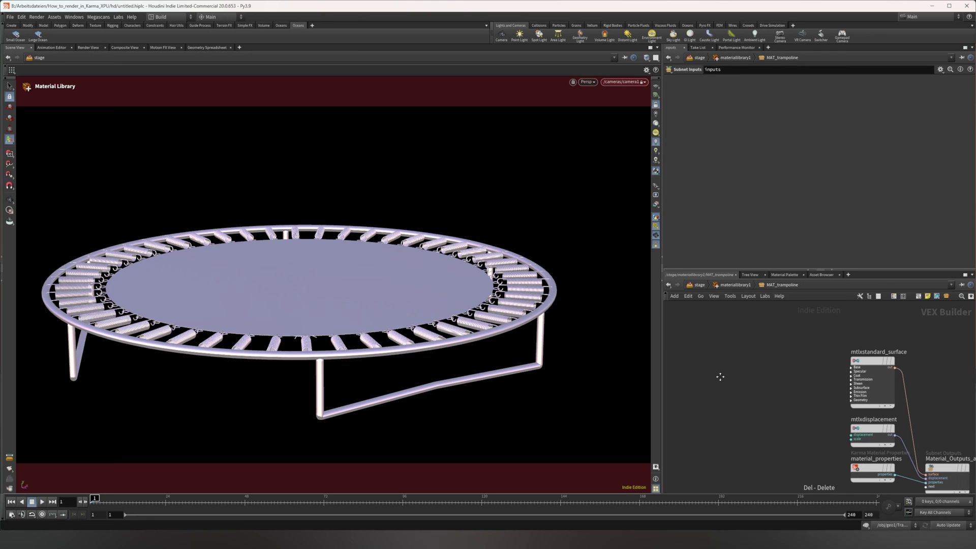
# Add an MtlX Geometry Color node beside the standard surface in MAT_trampoline.
pyautogui.press('Tab')
pyautogui.write('color')
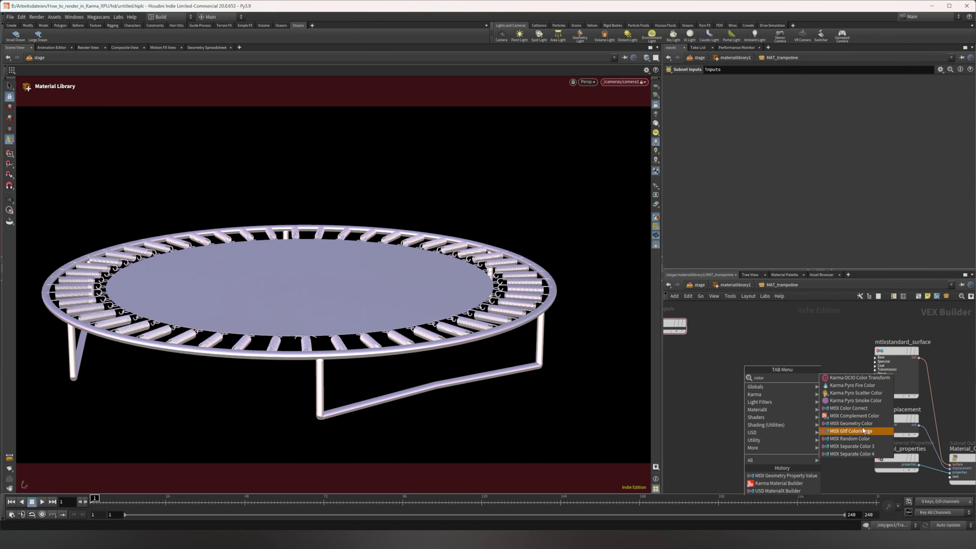
pyautogui.click(851, 423)
pyautogui.click(762, 363)
pyautogui.moveTo(762, 363); pyautogui.dragTo(743, 368)
# Delete the MtlX Geometry Color node and return to the material library network.
pyautogui.click(727, 86)
pyautogui.click(729, 87)
pyautogui.press('Delete')
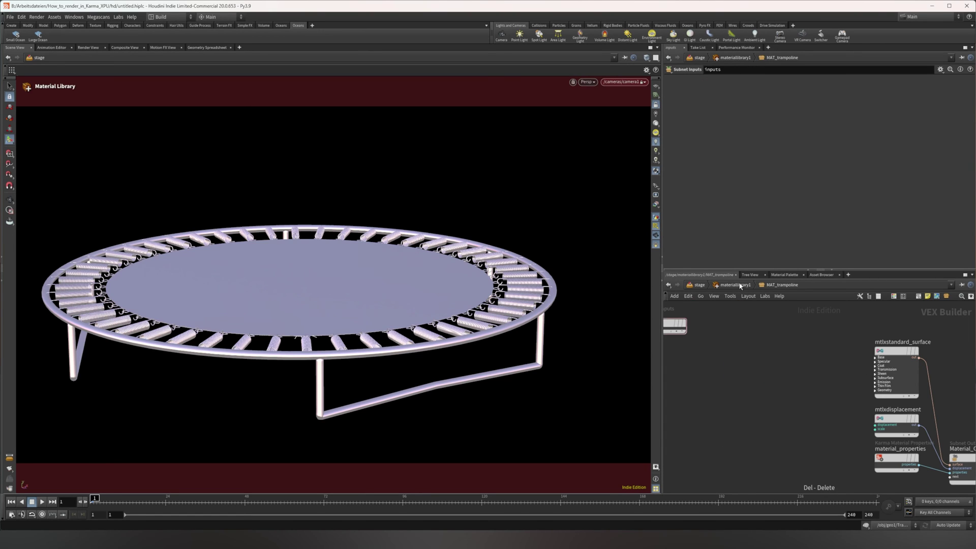
pyautogui.click(737, 285)
pyautogui.moveTo(760, 379); pyautogui.dragTo(772, 400, button='middle')
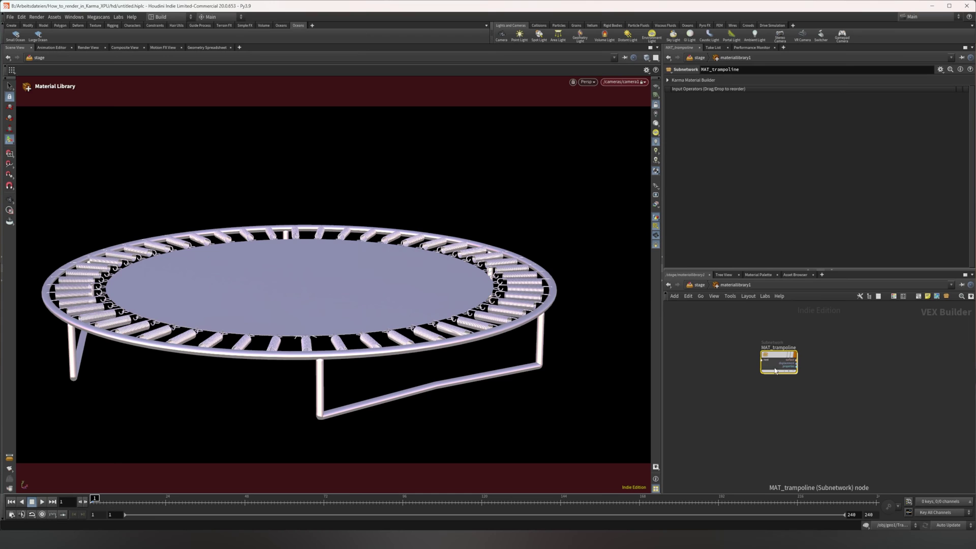
# Return to the stage network and insert an Assign Material node between materiallibrary1 and merge1.
pyautogui.moveTo(768, 355)
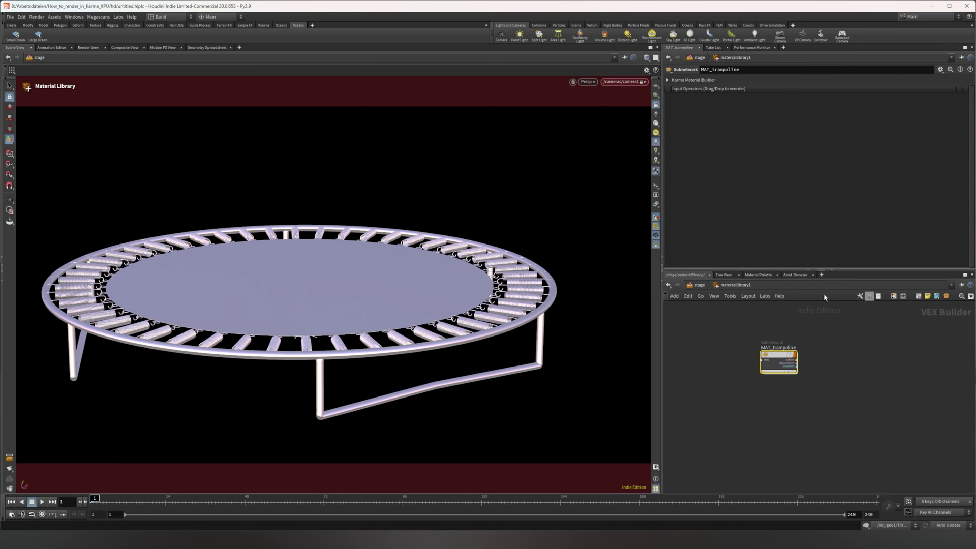
pyautogui.click(699, 285)
pyautogui.moveTo(785, 423); pyautogui.dragTo(751, 384, button='middle')
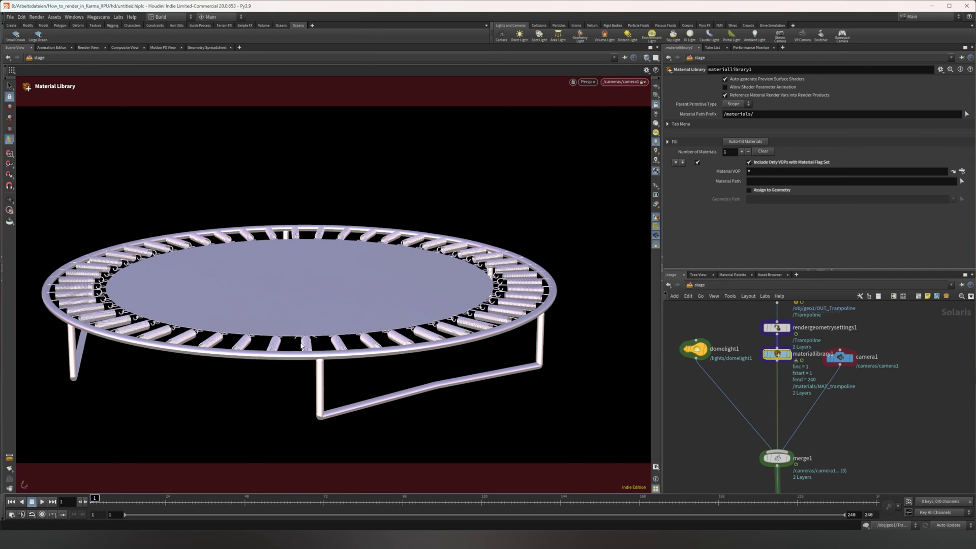
pyautogui.press('Tab')
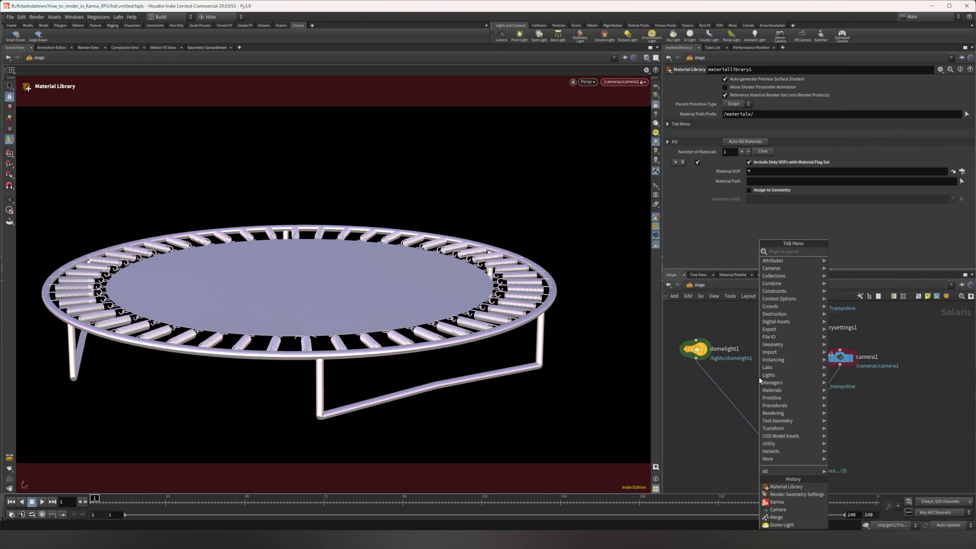
pyautogui.write('mater')
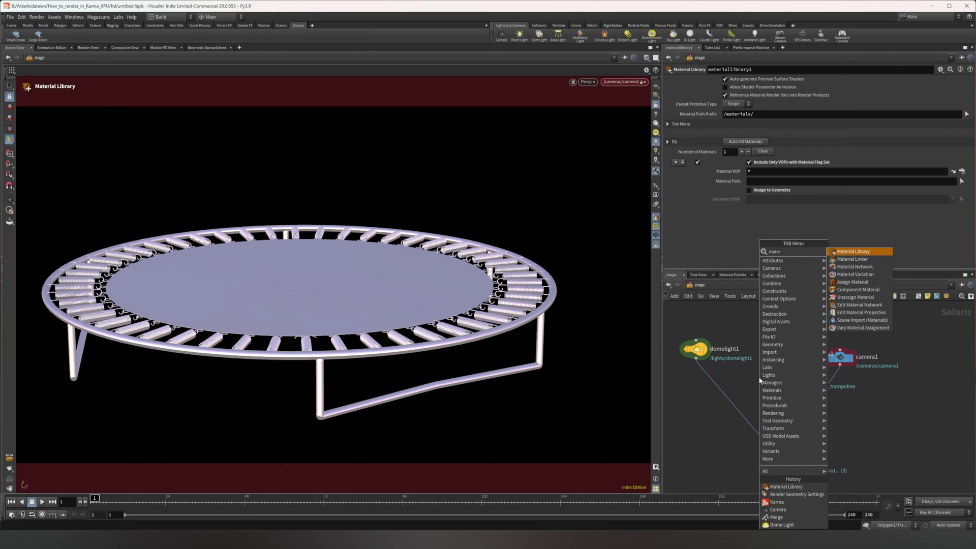
pyautogui.click(852, 282)
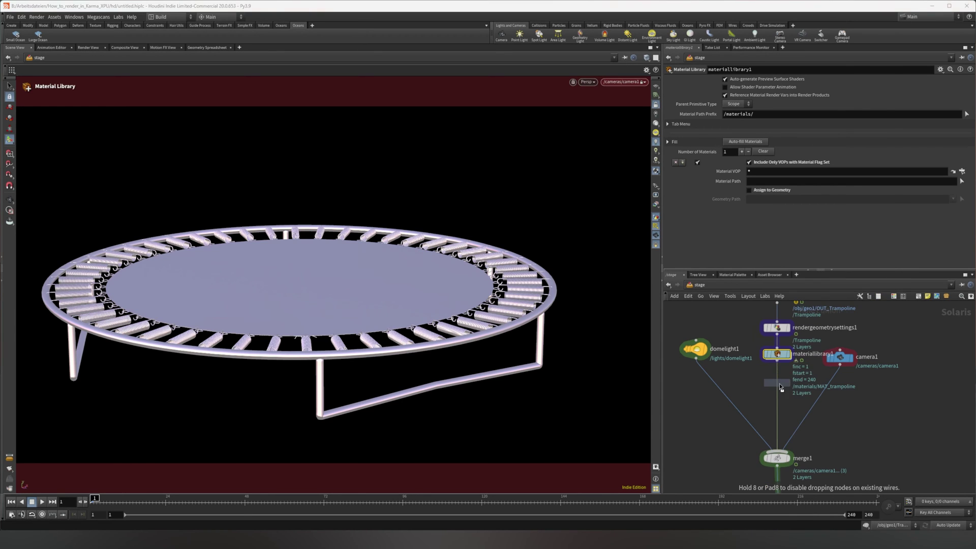
pyautogui.click(780, 387)
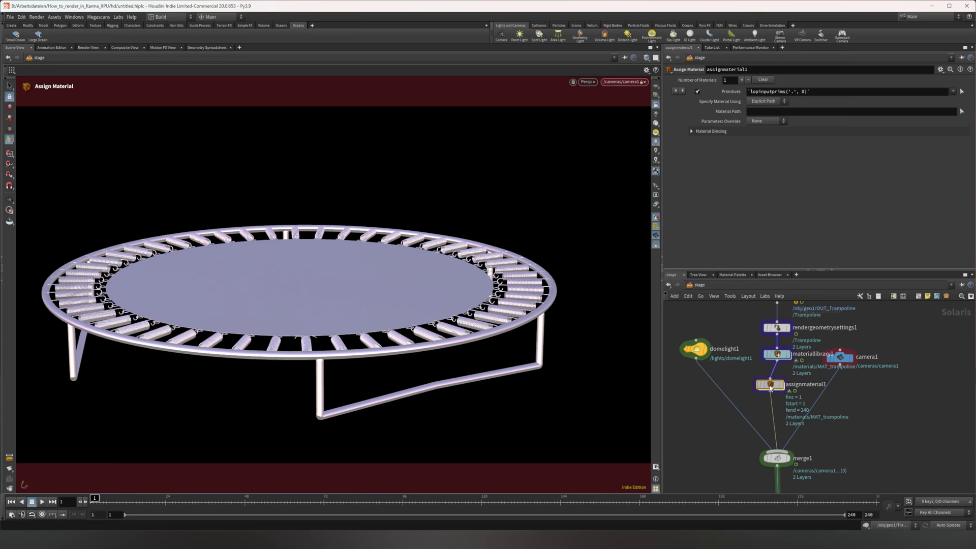
pyautogui.moveTo(827, 91); pyautogui.dragTo(721, 102)
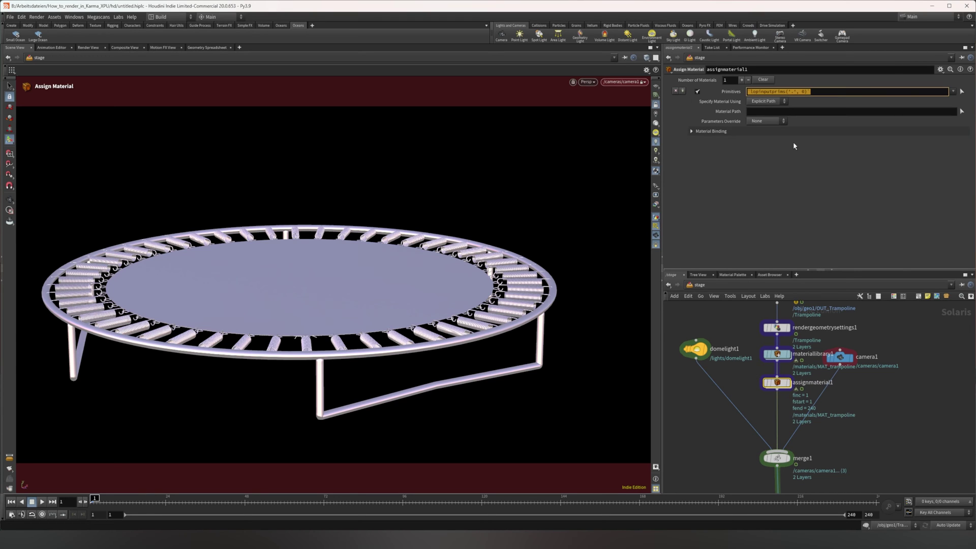
# Switch the workspace to the custom Solaris desktop and frame the trampoline in the viewport.
pyautogui.click(167, 17)
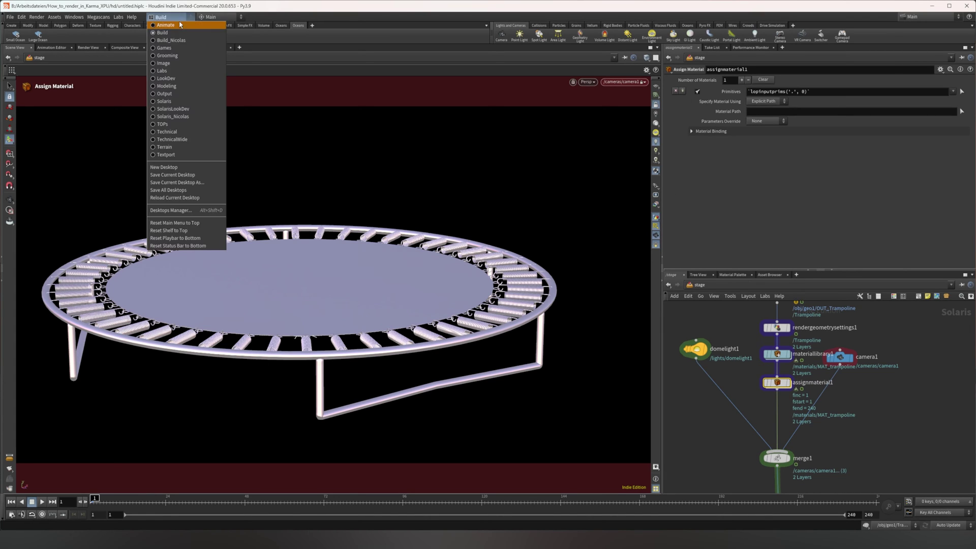
pyautogui.click(176, 117)
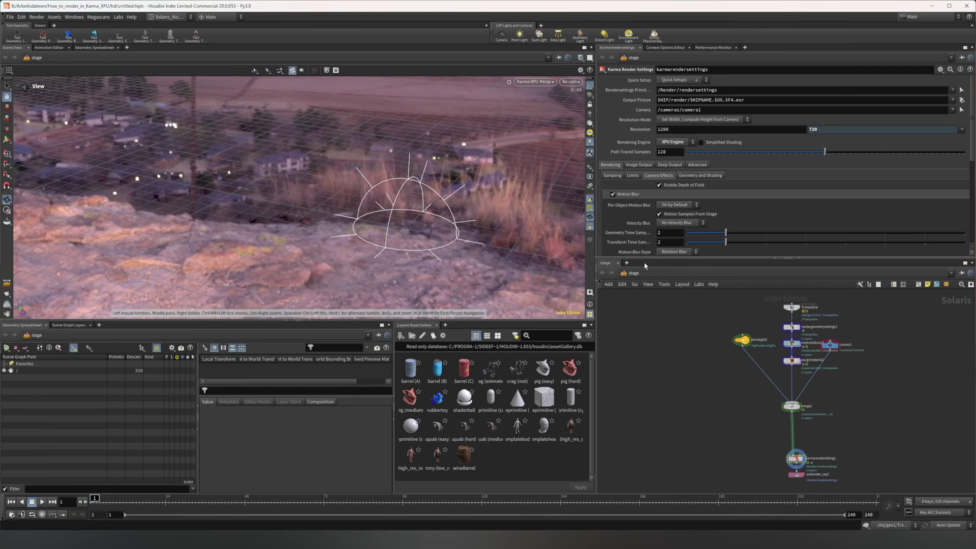
pyautogui.moveTo(391, 162); pyautogui.dragTo(381, 181)
# Hide the viewport's reference grid and make the viewport slightly taller.
pyautogui.click(542, 82)
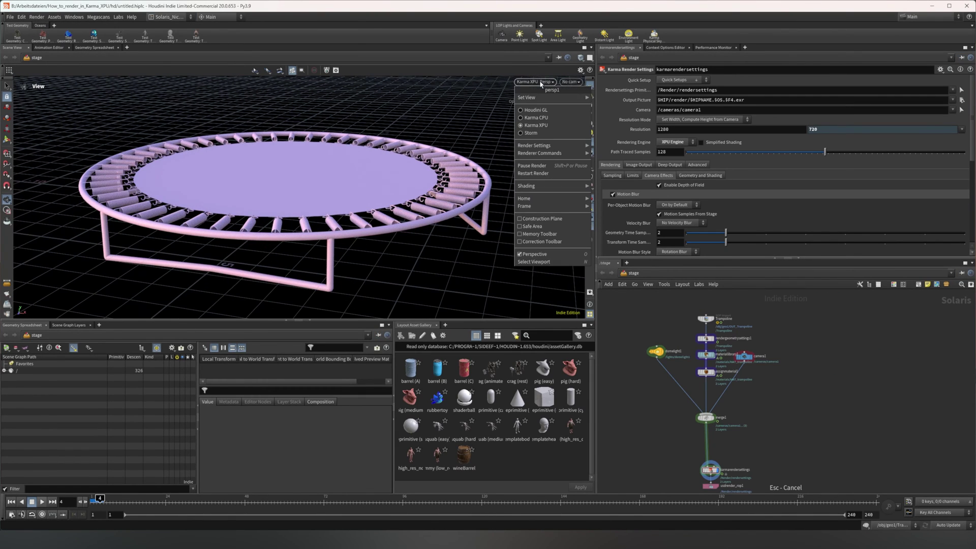
pyautogui.click(542, 84)
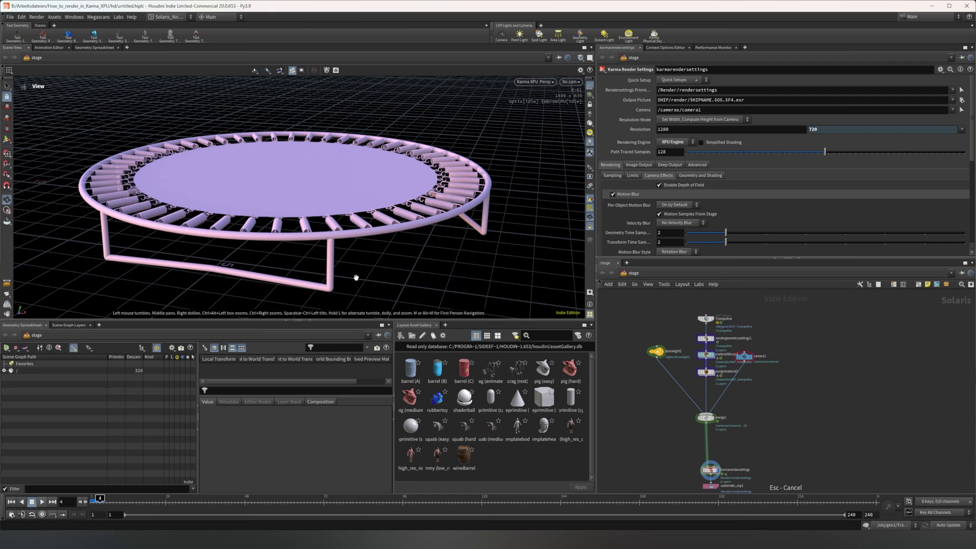
pyautogui.press('d')
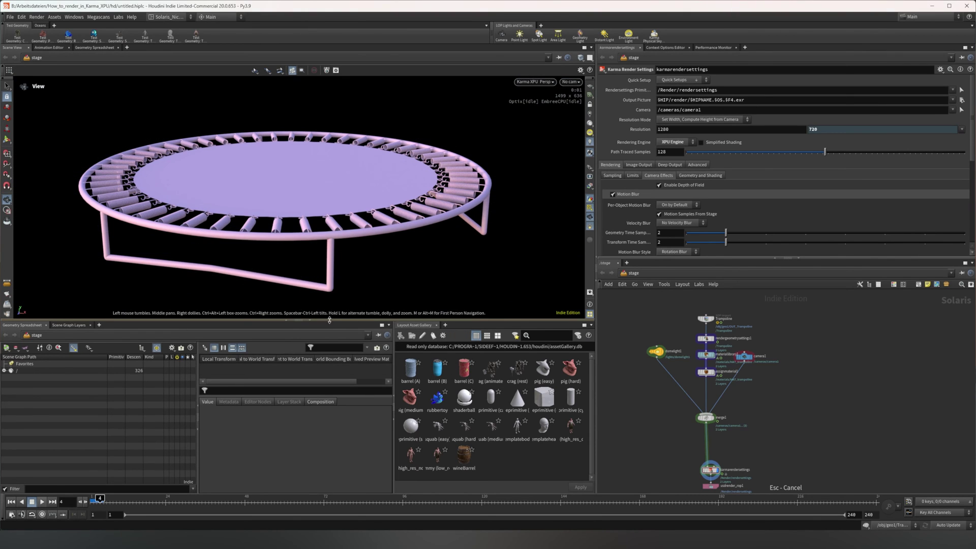
pyautogui.moveTo(324, 319); pyautogui.dragTo(322, 332)
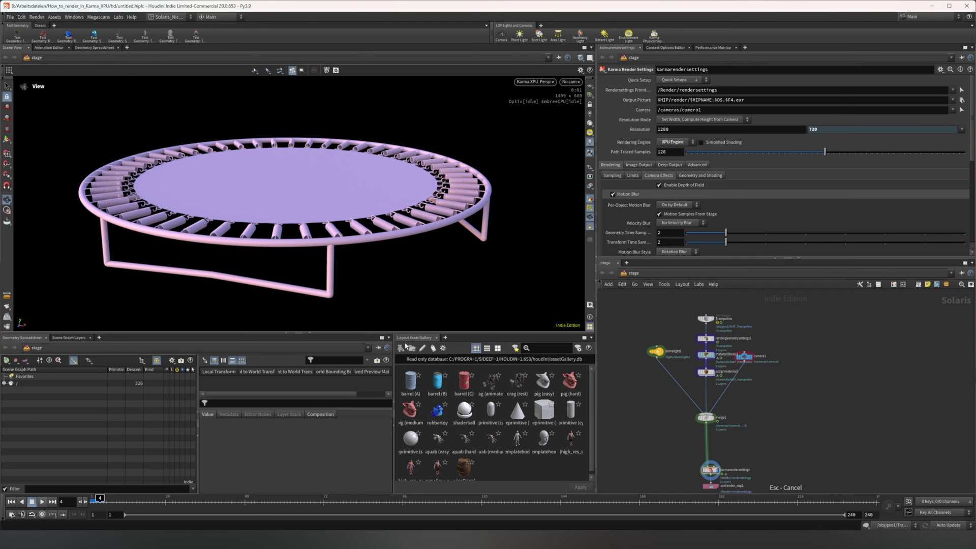
# Look through the Layout Asset Gallery and inspect the root and Render branches of the scene graph.
pyautogui.click(443, 348)
pyautogui.click(444, 348)
pyautogui.scroll(-1, 492, 435)
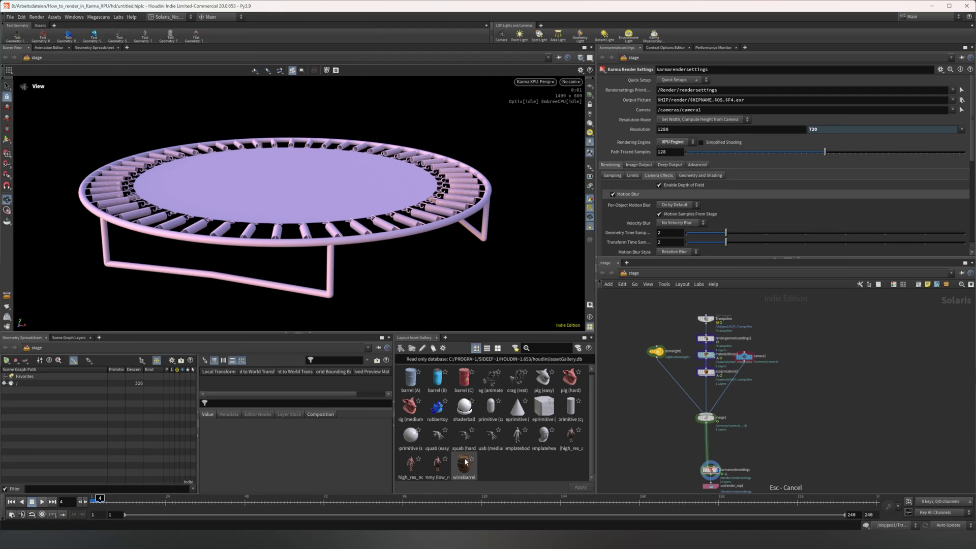
pyautogui.scroll(1, 464, 464)
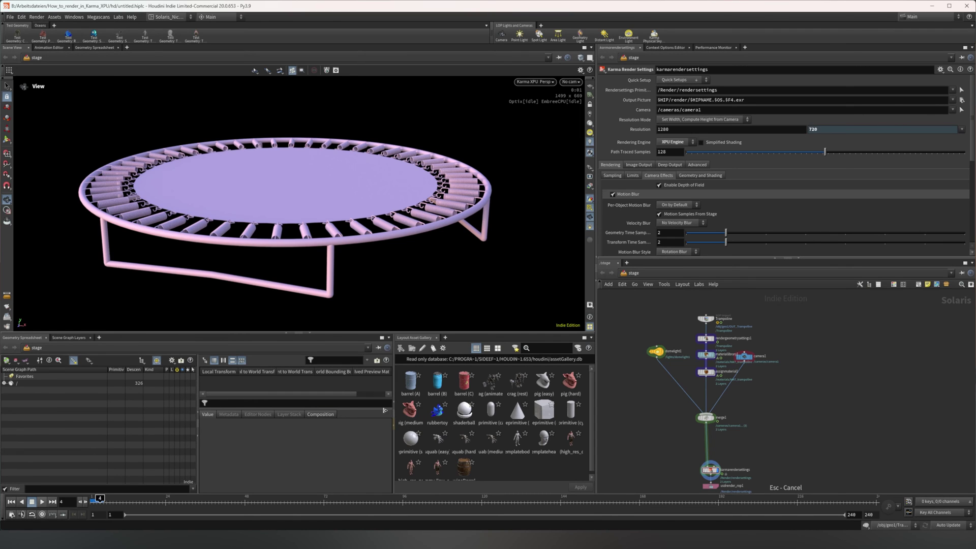
pyautogui.moveTo(307, 399); pyautogui.dragTo(283, 401)
pyautogui.click(4, 384)
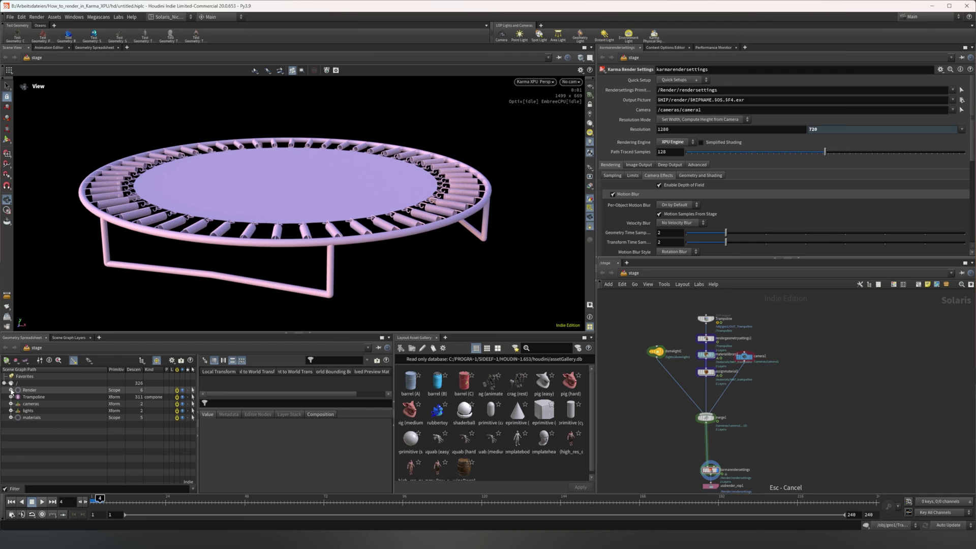
pyautogui.click(11, 390)
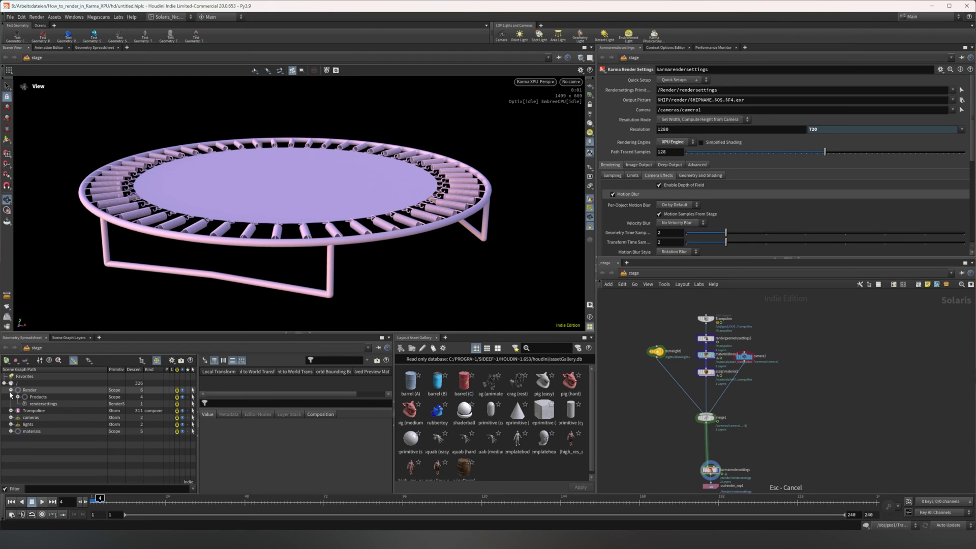
pyautogui.click(10, 391)
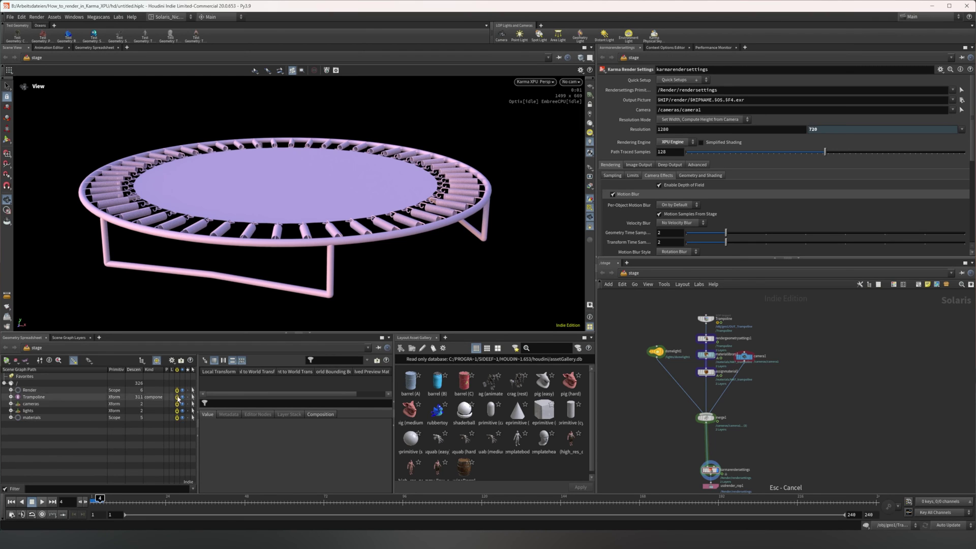
# Compare the scene graph contents of the camera, Trampoline and Karma render settings nodes.
pyautogui.moveTo(634, 306); pyautogui.dragTo(808, 490)
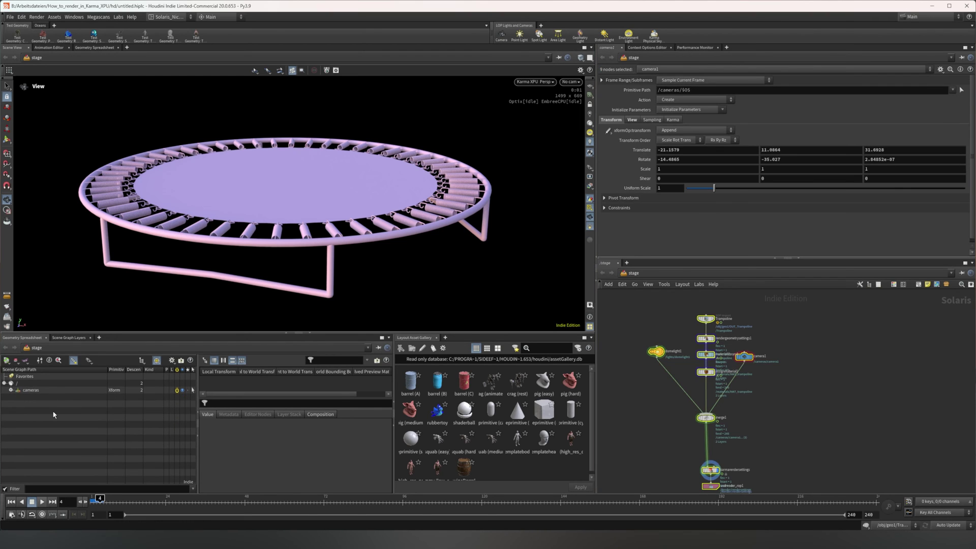
pyautogui.moveTo(856, 451); pyautogui.dragTo(875, 417, button='middle')
pyautogui.click(871, 418)
pyautogui.moveTo(668, 391); pyautogui.dragTo(651, 460, button='middle')
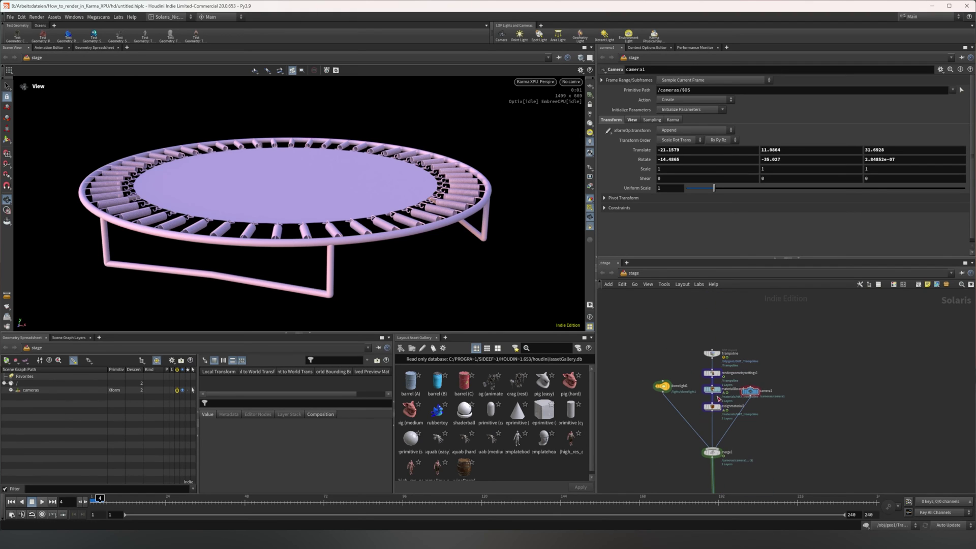
pyautogui.click(718, 354)
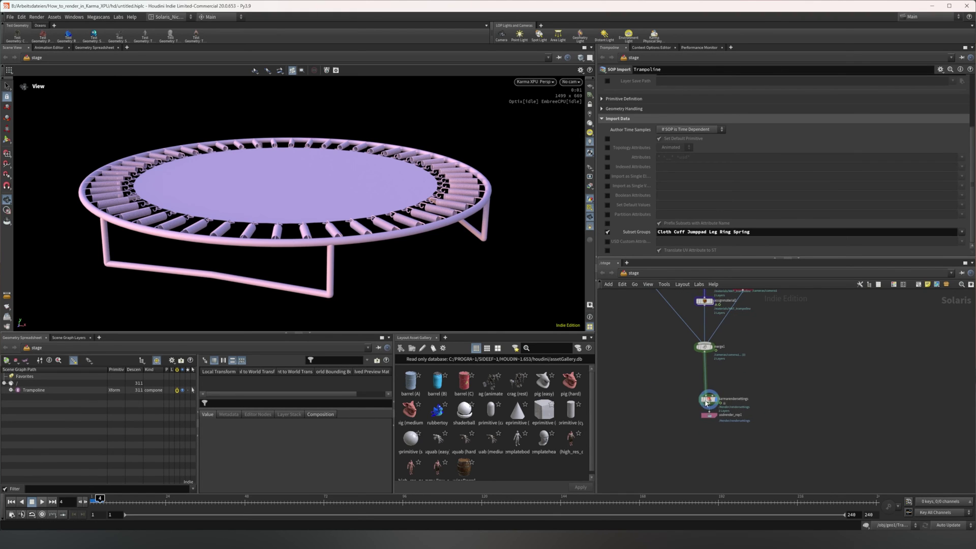
pyautogui.click(708, 401)
pyautogui.moveTo(812, 340); pyautogui.dragTo(781, 462, button='middle')
# Select the Trampoline import node and expand its Trampoline primitive in the scene graph to list the pieces.
pyautogui.click(672, 370)
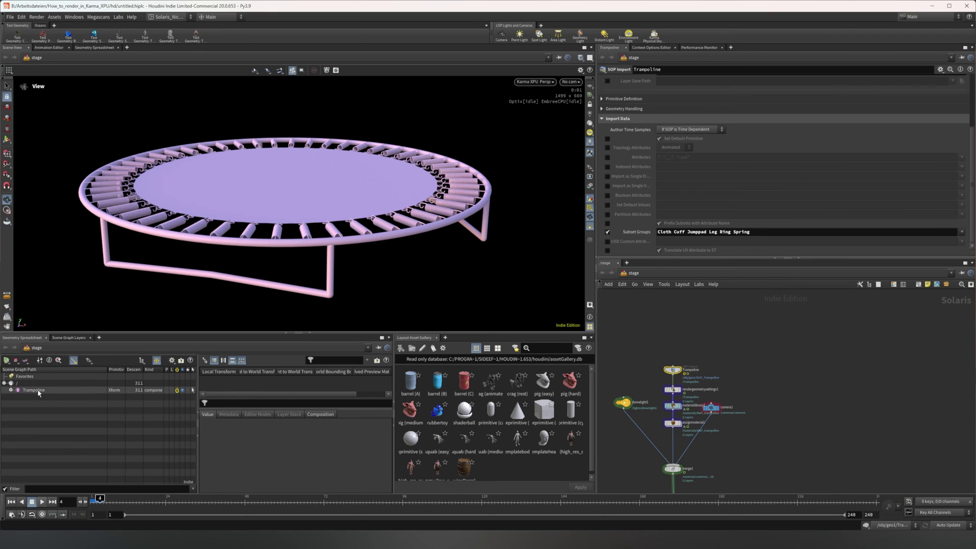
pyautogui.moveTo(769, 442); pyautogui.dragTo(821, 387, button='middle')
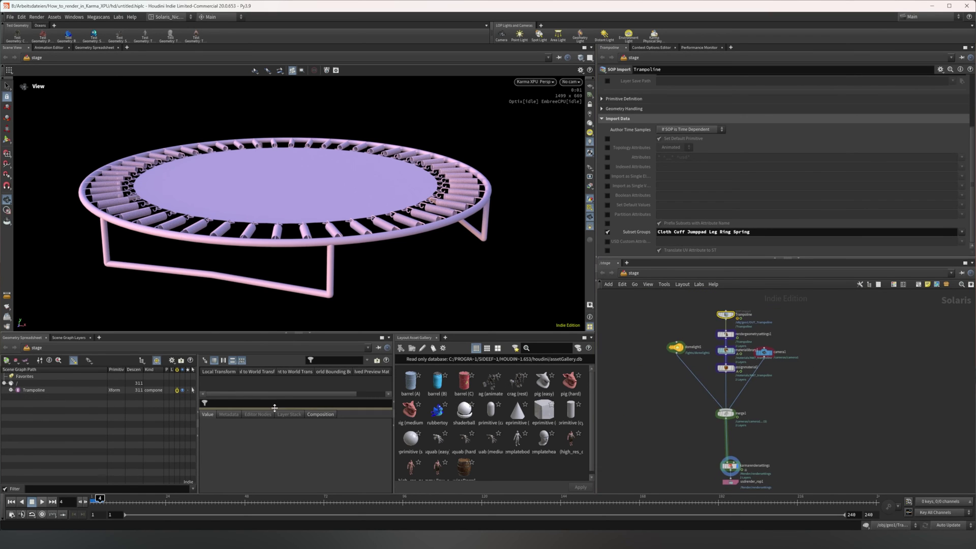
pyautogui.click(10, 390)
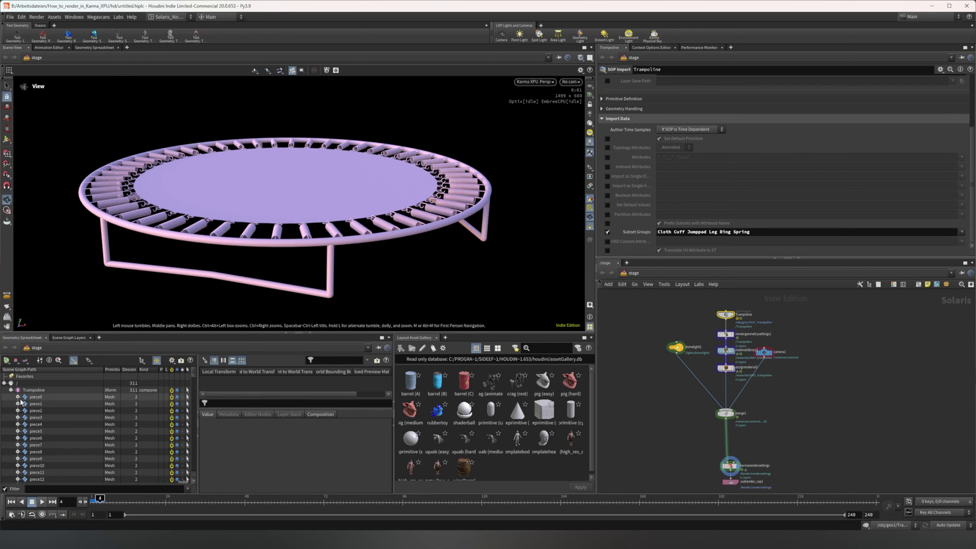
pyautogui.click(11, 390)
pyautogui.click(11, 390)
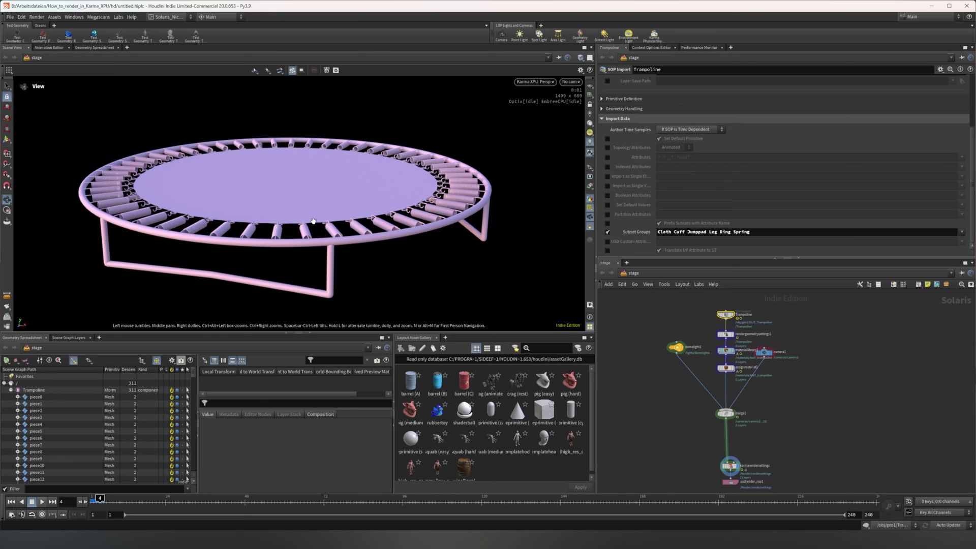
pyautogui.moveTo(249, 197); pyautogui.dragTo(185, 237)
pyautogui.moveTo(185, 237); pyautogui.dragTo(293, 263, button='right')
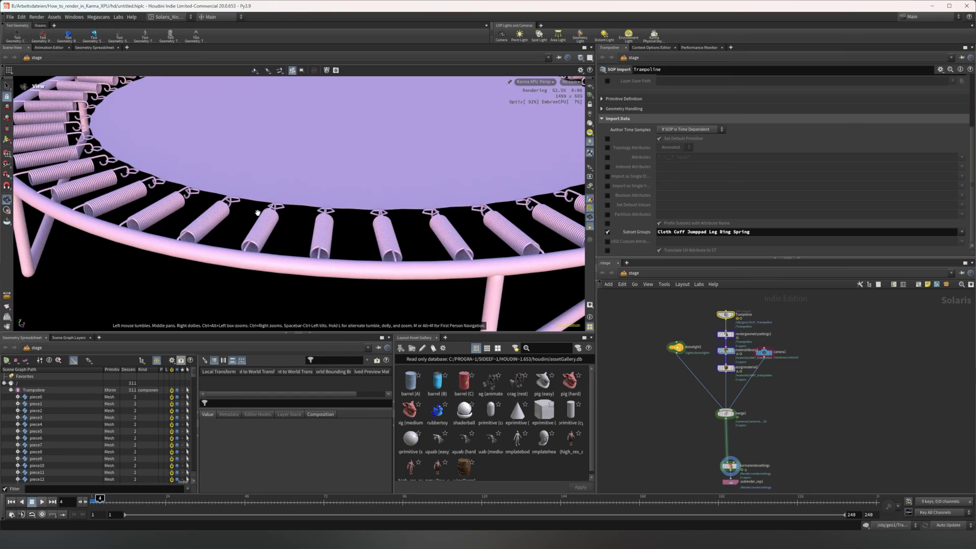
pyautogui.scroll(-8, 310, 249)
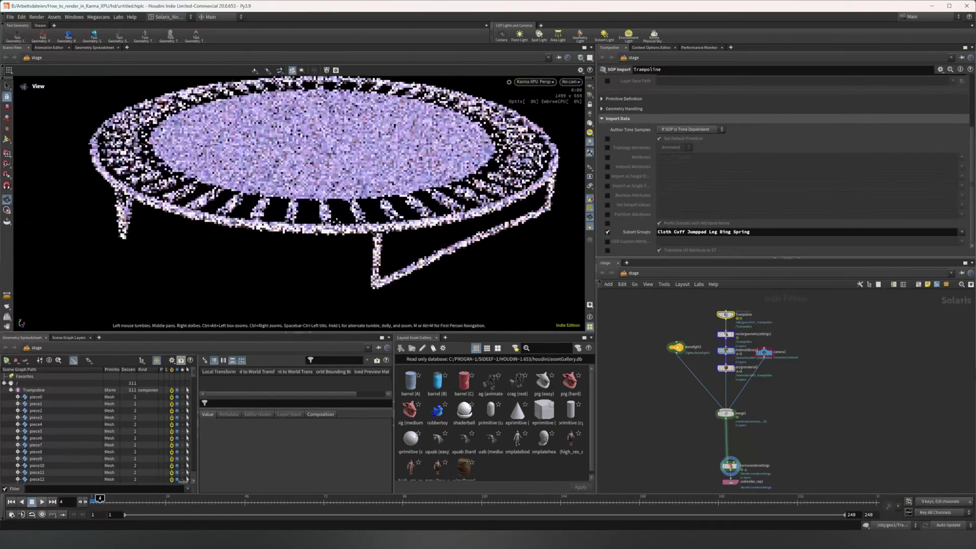
pyautogui.moveTo(301, 235); pyautogui.dragTo(338, 236)
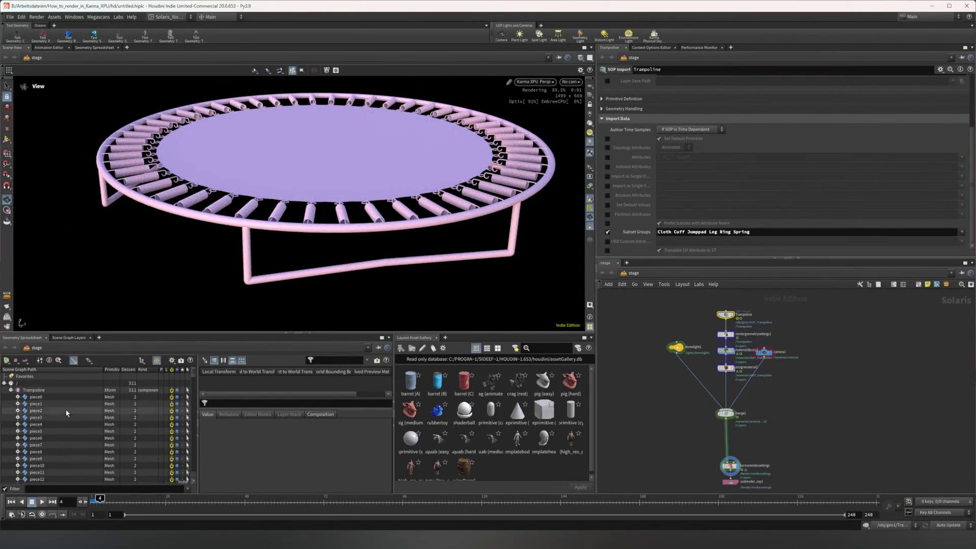
# Expand piece0 in the scene graph and select its Jumppad subset.
pyautogui.doubleClick(34, 398)
pyautogui.click(66, 404)
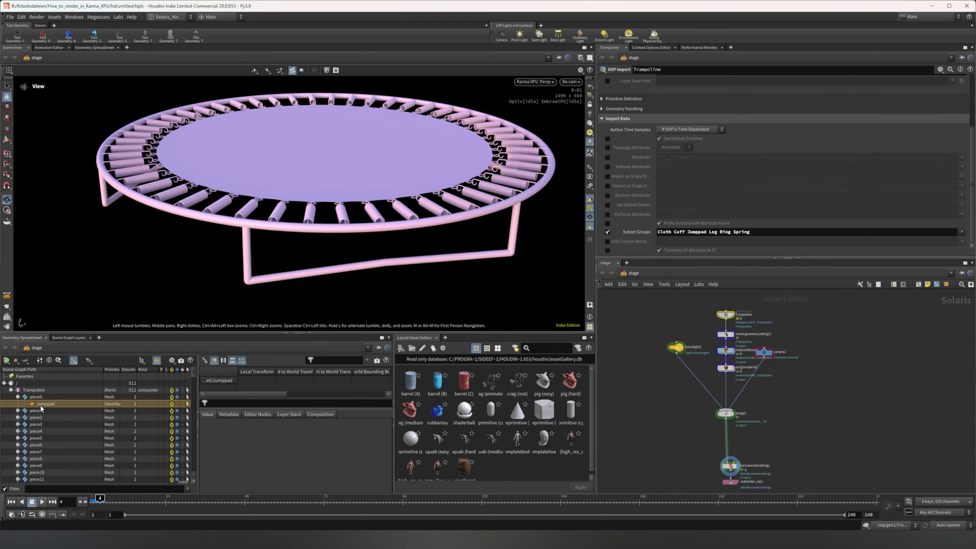
pyautogui.moveTo(282, 214); pyautogui.dragTo(262, 202)
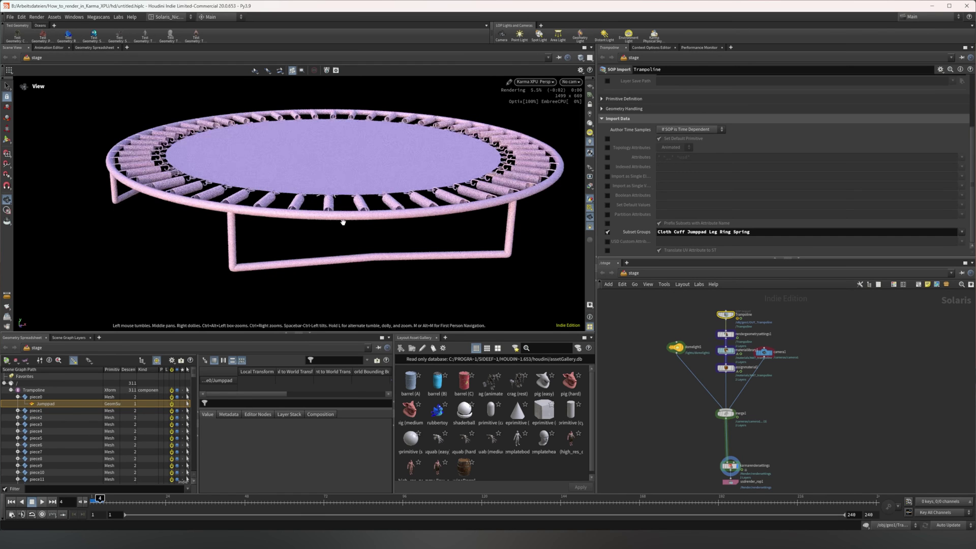
pyautogui.moveTo(494, 257); pyautogui.dragTo(398, 266, button='middle')
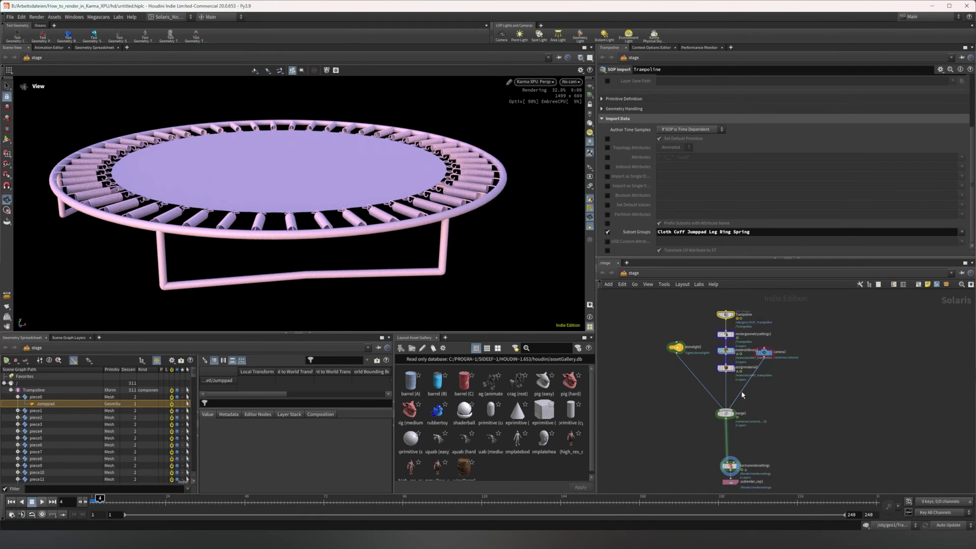
# Set the Primitives of assignmaterial1 to the scene graph path /Trampoline/piece0/Jumppad.
pyautogui.scroll(5, 739, 391)
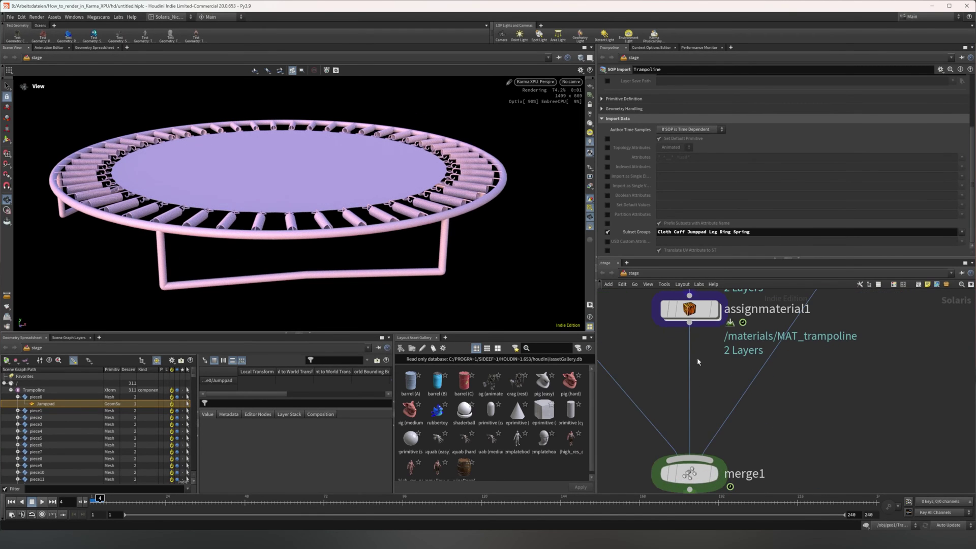
pyautogui.moveTo(697, 362); pyautogui.dragTo(697, 436, button='middle')
pyautogui.moveTo(688, 384); pyautogui.dragTo(668, 383)
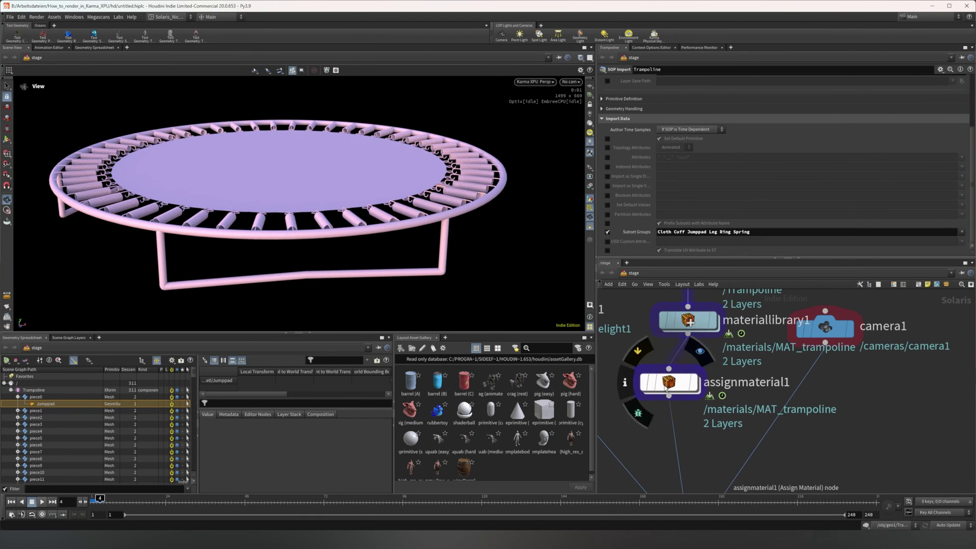
pyautogui.click(782, 91)
pyautogui.hotkey('ctrl', 'a')
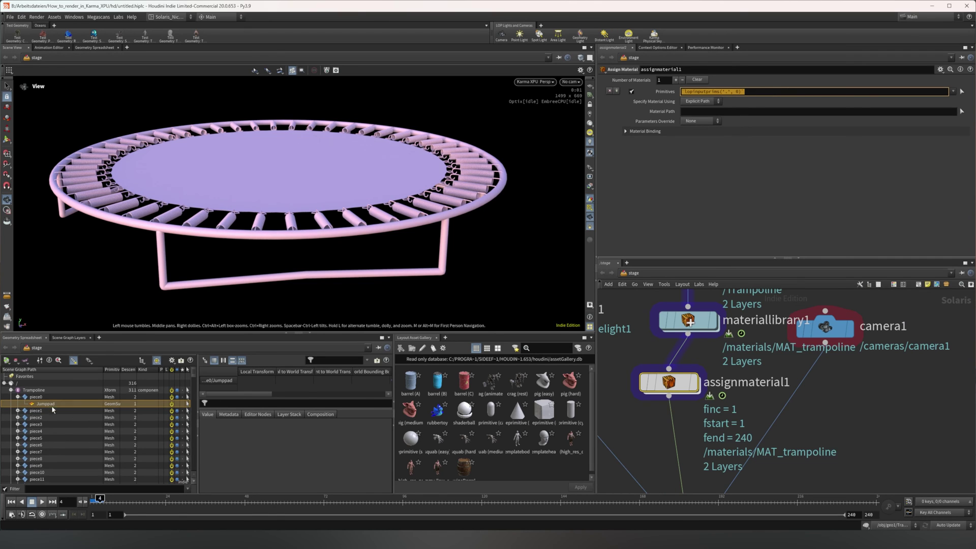
pyautogui.moveTo(51, 405); pyautogui.dragTo(717, 93)
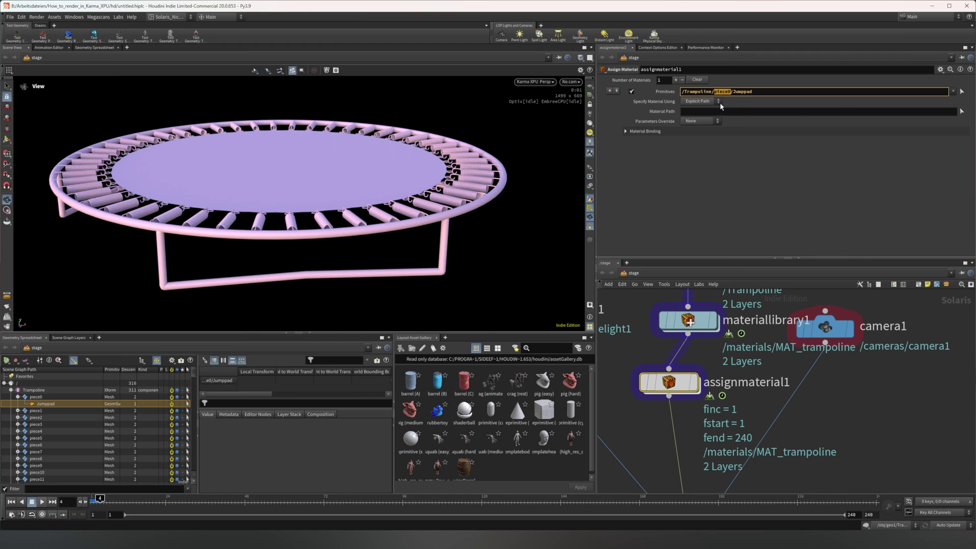
# Set the Material Path of assignmaterial1 to /materials/MAT_trampoline from the scene graph and check the jump pad's shading.
pyautogui.click(727, 182)
pyautogui.scroll(-20, 60, 433)
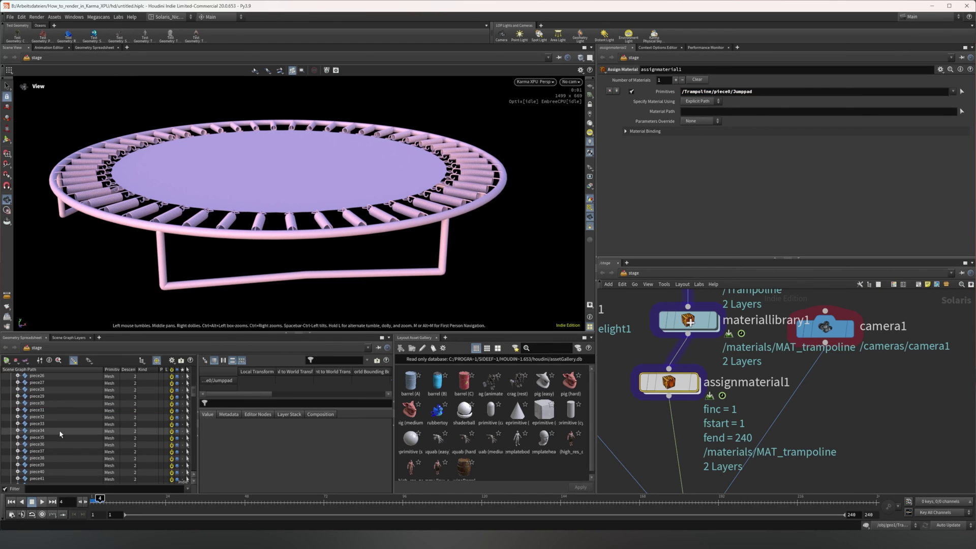
pyautogui.click(11, 479)
pyautogui.moveTo(44, 479); pyautogui.dragTo(707, 112)
pyautogui.moveTo(255, 189); pyautogui.dragTo(290, 210)
pyautogui.moveTo(225, 215); pyautogui.dragTo(304, 243, button='middle')
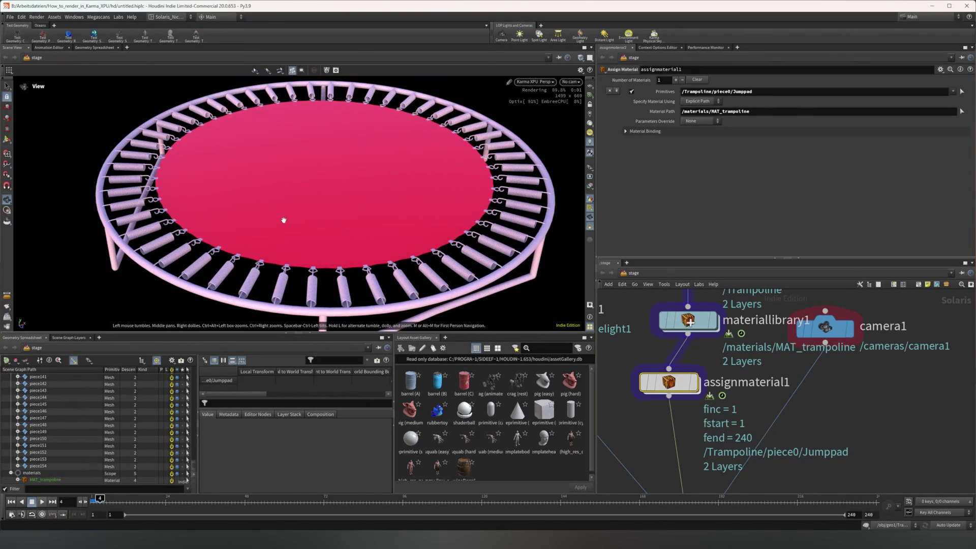
pyautogui.moveTo(353, 244); pyautogui.dragTo(324, 246)
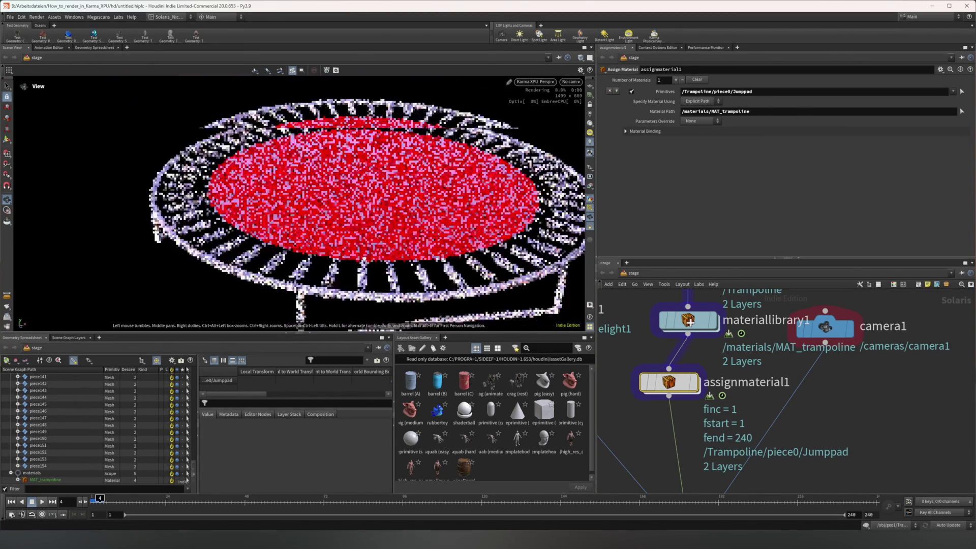
# Expand the last trampoline pieces in the scene graph and set the Primitives of assignmaterial1 to /Trampoline/piece149/Cloth.
pyautogui.click(18, 466)
pyautogui.click(18, 459)
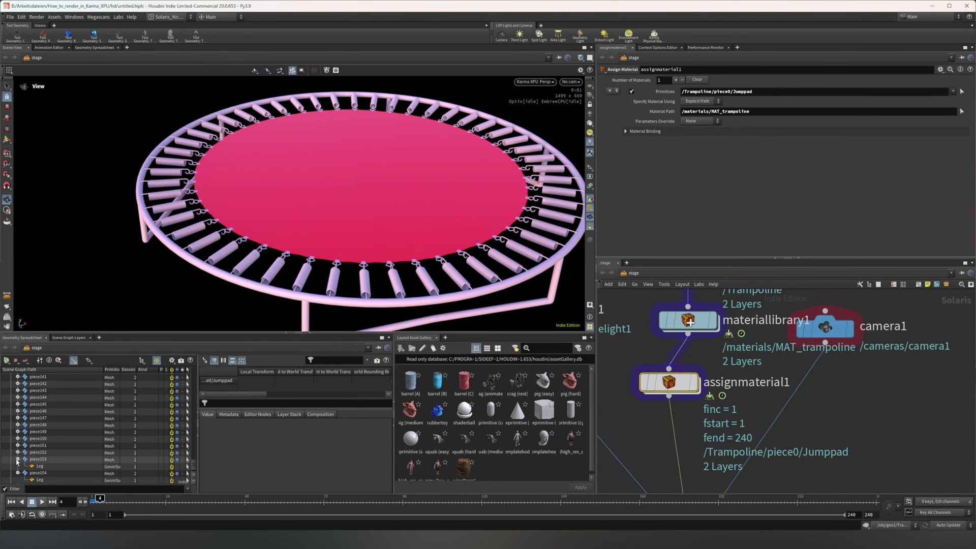
pyautogui.click(18, 452)
pyautogui.click(18, 431)
pyautogui.click(21, 404)
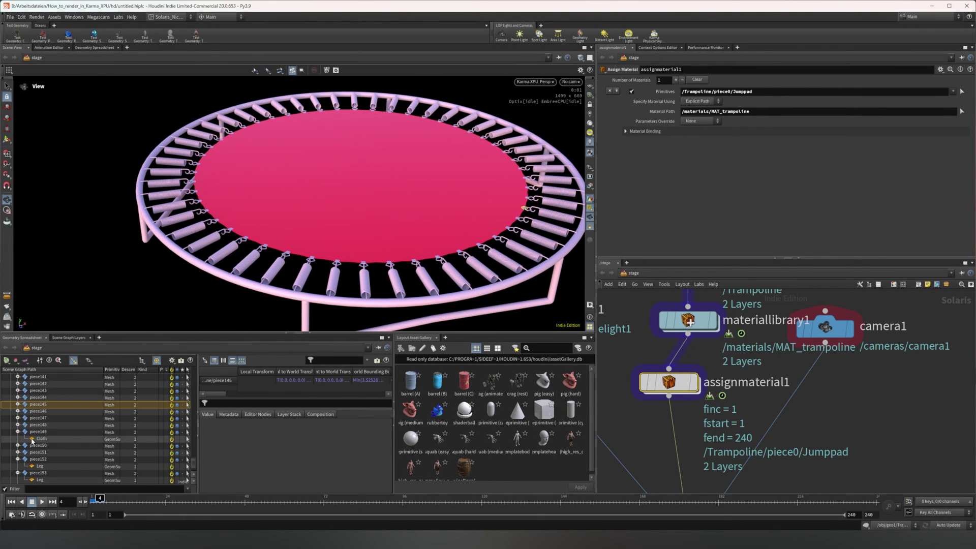
pyautogui.click(33, 439)
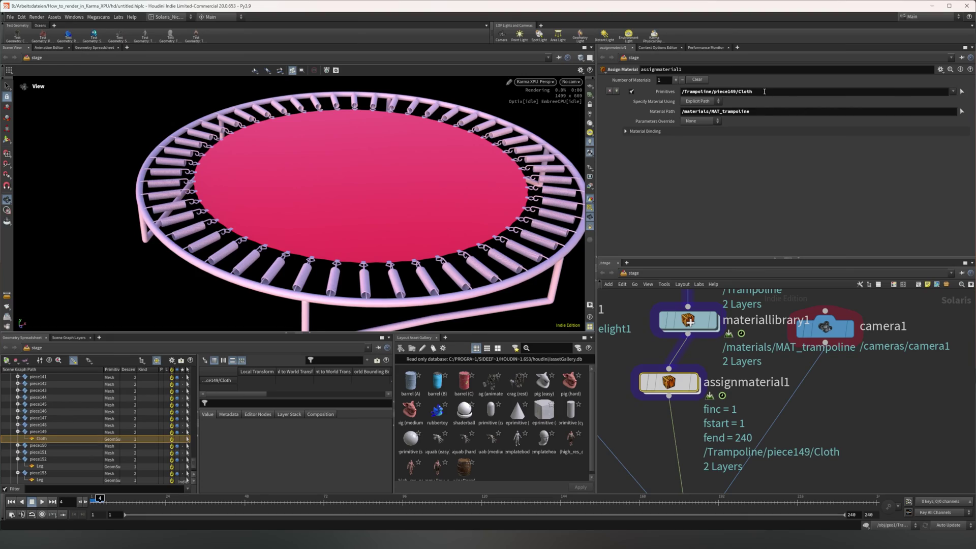
pyautogui.moveTo(757, 96); pyautogui.dragTo(758, 93)
# Examine the trampoline render from several angles to locate the single cloth piece that carries the material.
pyautogui.moveTo(346, 188); pyautogui.dragTo(415, 226)
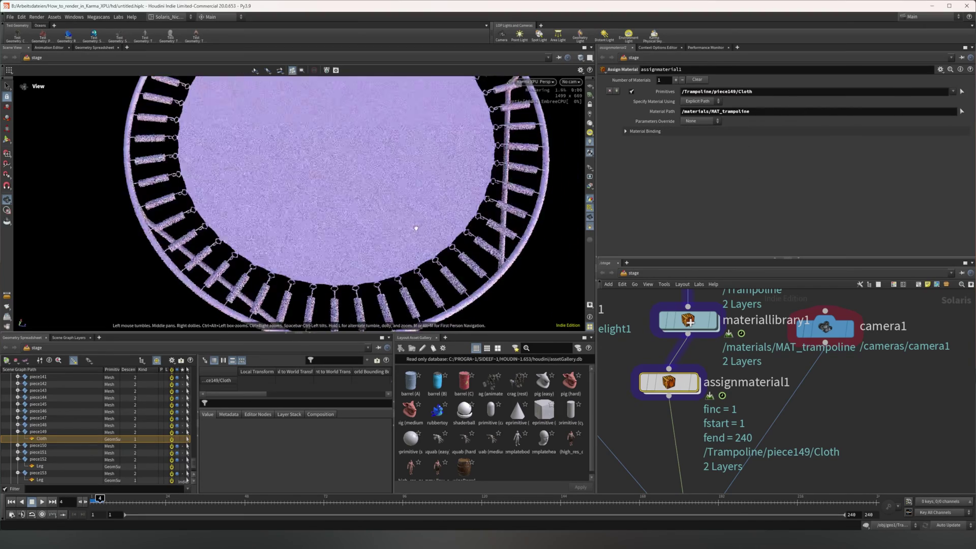
pyautogui.moveTo(364, 161); pyautogui.dragTo(375, 125)
pyautogui.moveTo(374, 125); pyautogui.dragTo(376, 204, button='middle')
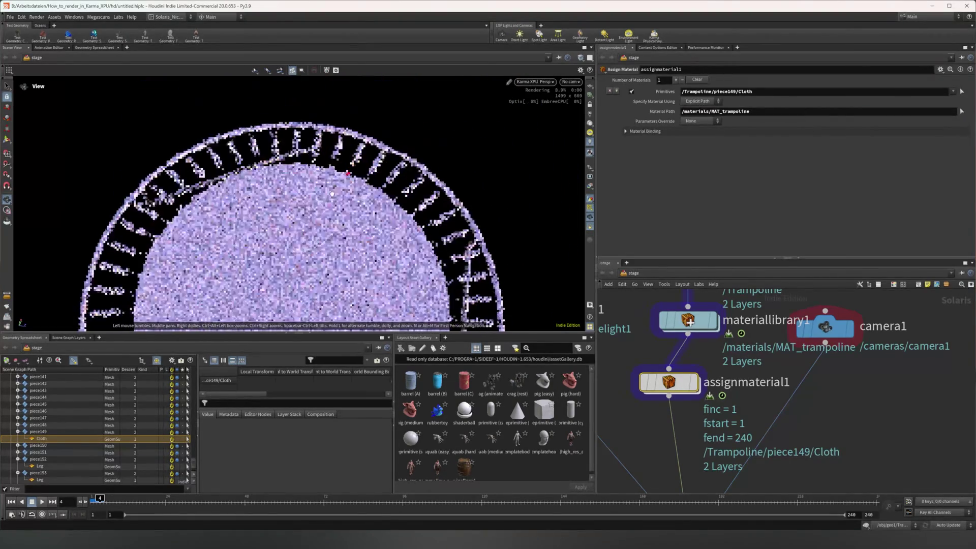
pyautogui.scroll(3, 384, 167)
pyautogui.moveTo(407, 203); pyautogui.dragTo(338, 169)
pyautogui.moveTo(437, 200); pyautogui.dragTo(190, 167, button='right')
pyautogui.moveTo(307, 216); pyautogui.dragTo(402, 167, button='middle')
pyautogui.scroll(-5, 403, 167)
pyautogui.moveTo(314, 199); pyautogui.dragTo(323, 156)
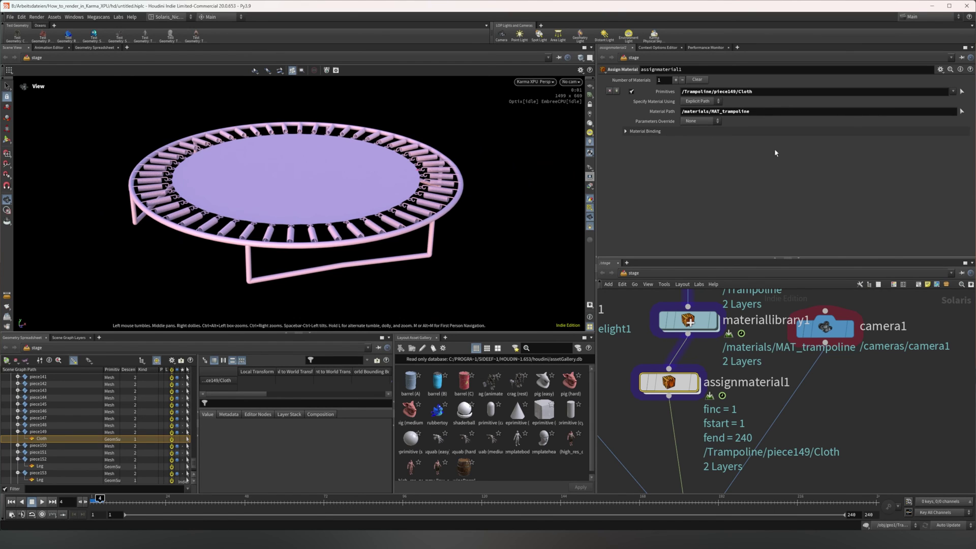
# Replace the piece name in the Primitives path of assignmaterial1 with a wildcard, giving /Trampoline/**/Cloth, and inspect the cloth parts.
pyautogui.moveTo(735, 91); pyautogui.dragTo(724, 92)
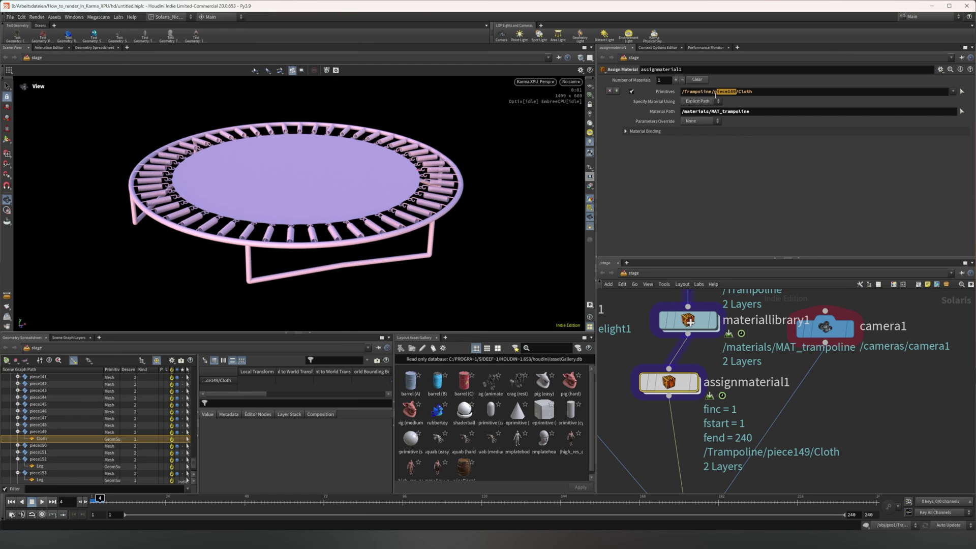
pyautogui.write('**')
pyautogui.press('Return')
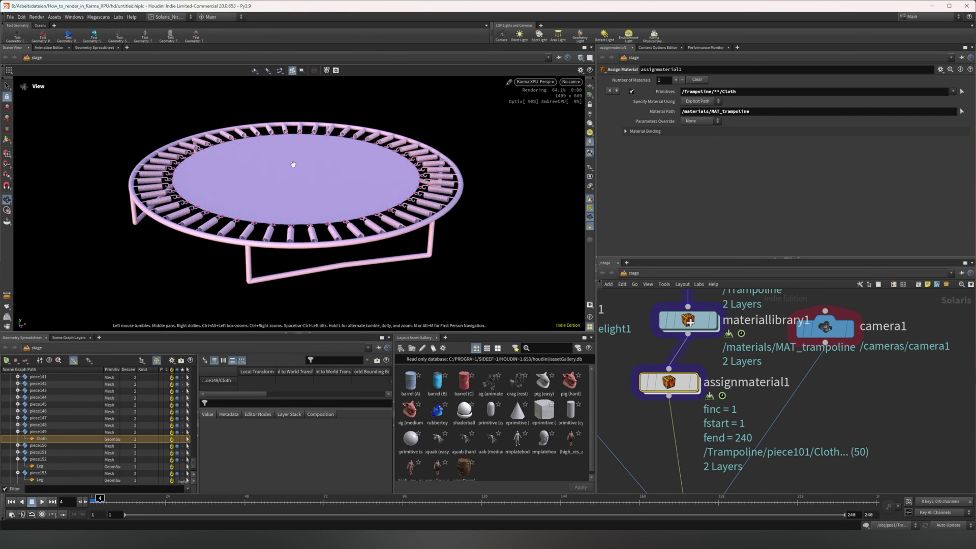
pyautogui.moveTo(283, 163); pyautogui.dragTo(309, 204)
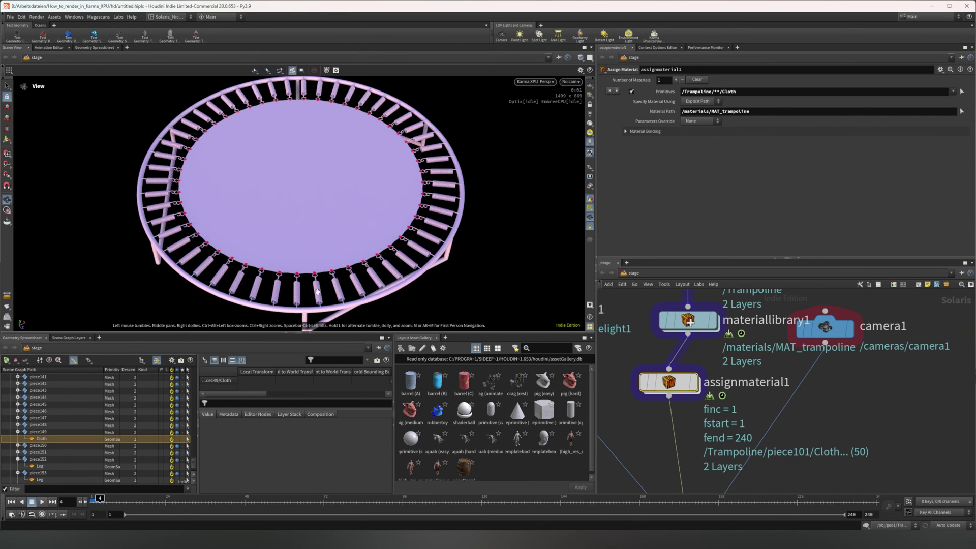
pyautogui.moveTo(319, 295); pyautogui.dragTo(258, 245)
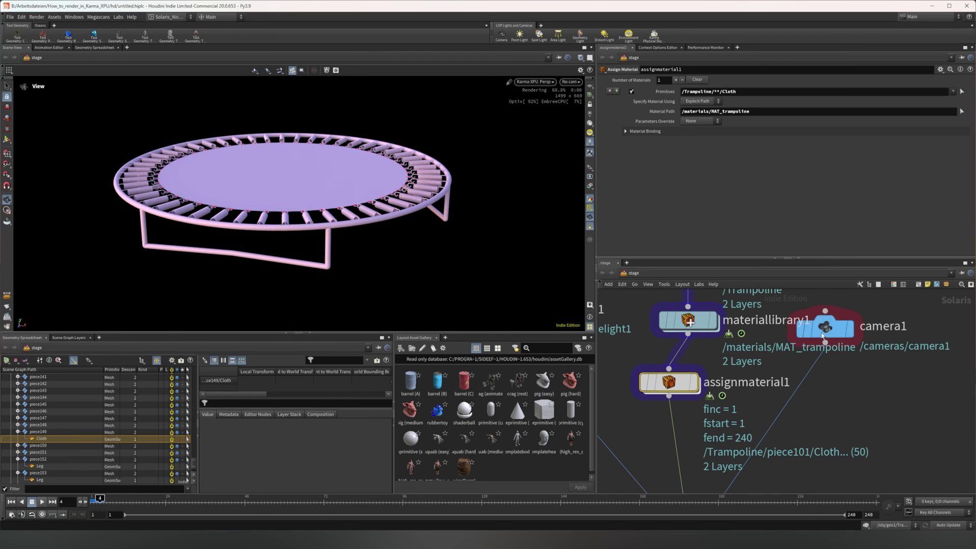
# Delete the assignmaterial1 node from the stage network.
pyautogui.moveTo(648, 429)
pyautogui.moveTo(629, 434); pyautogui.dragTo(678, 435, button='middle')
pyautogui.moveTo(716, 389); pyautogui.dragTo(734, 389)
pyautogui.hotkey('ctrl', 'z')
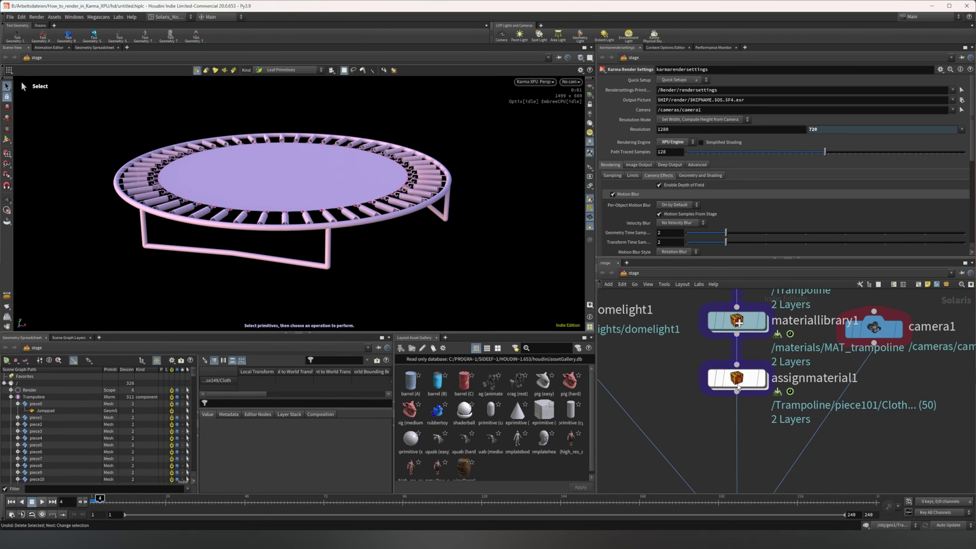
pyautogui.click(735, 381)
pyautogui.click(648, 384)
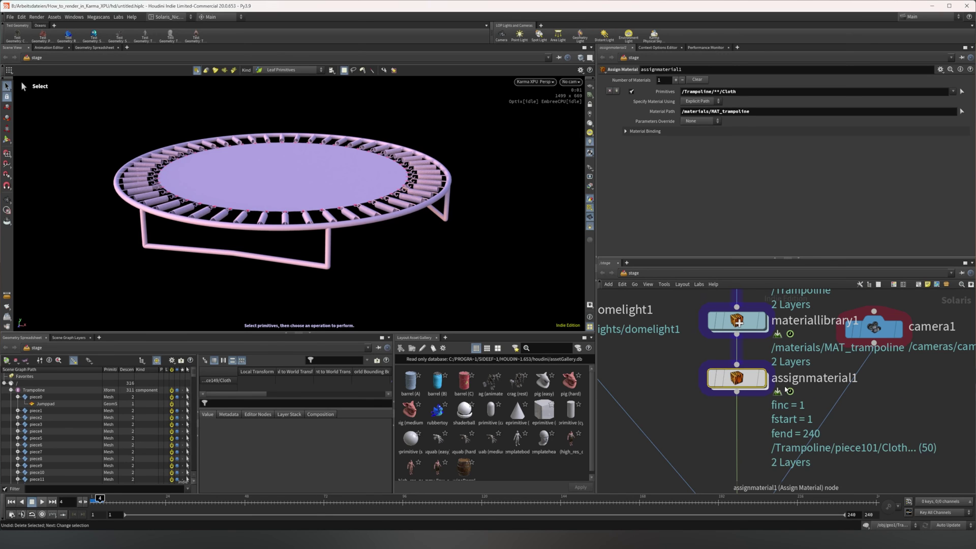
pyautogui.press('Delete')
# Add a Material Linker node directly below materiallibrary1 in the node chain.
pyautogui.press('Tab')
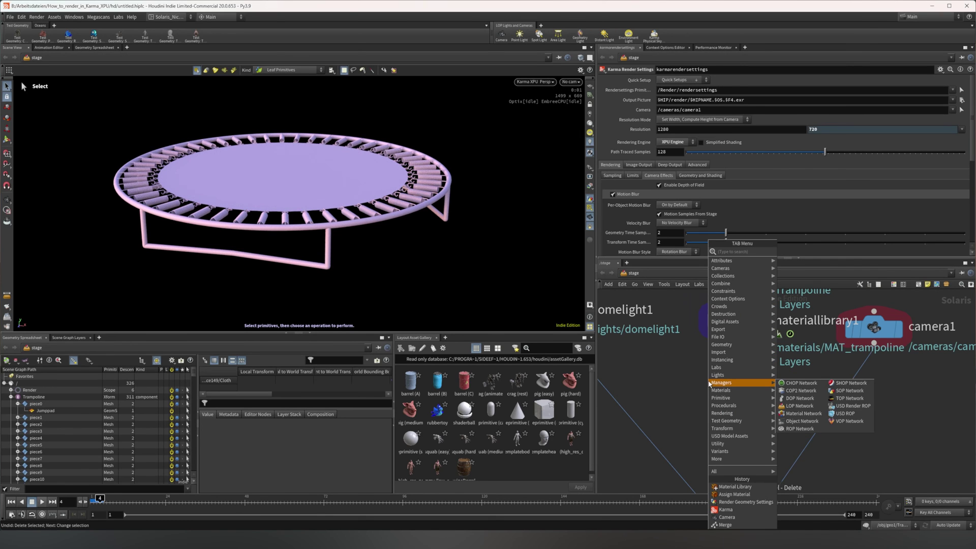
pyautogui.write('material')
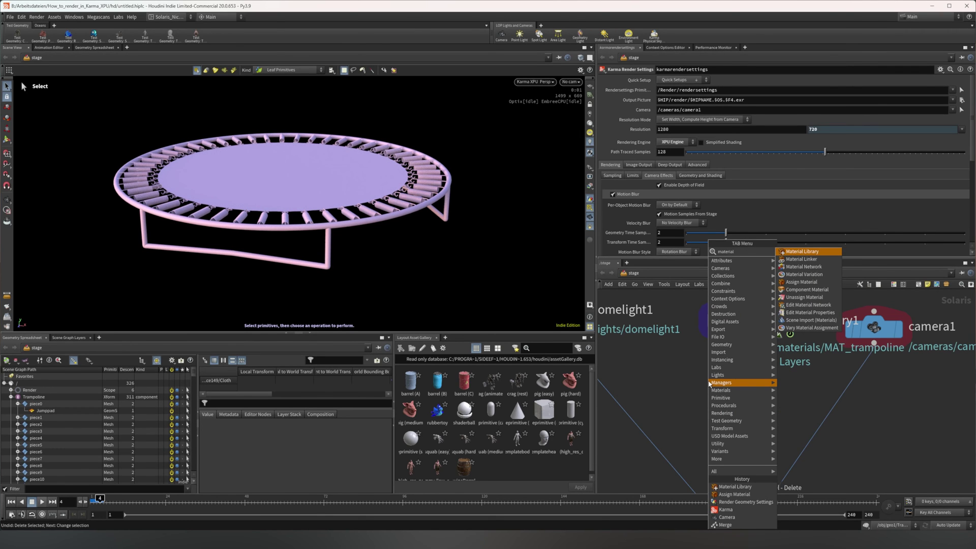
pyautogui.press('Down')
pyautogui.press('Return')
pyautogui.click(737, 385)
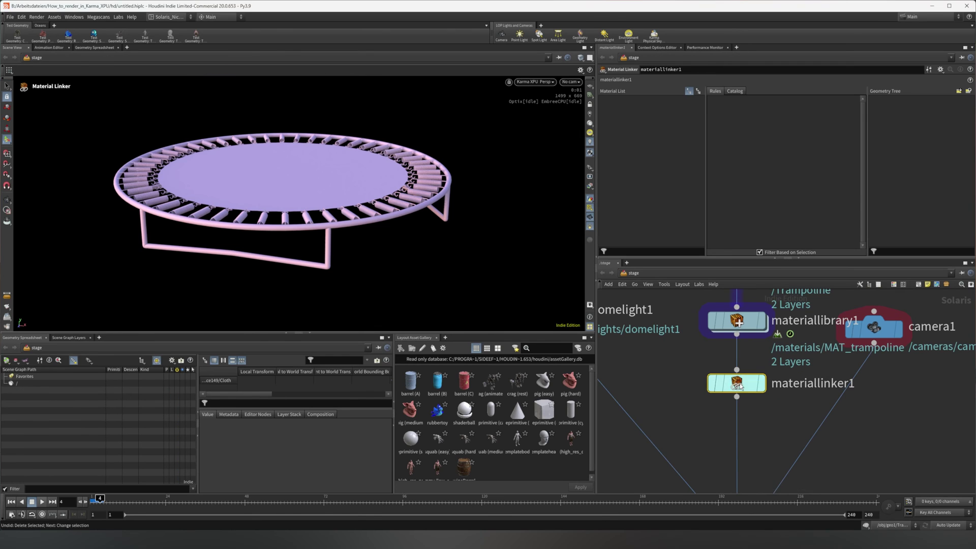
pyautogui.moveTo(739, 389); pyautogui.dragTo(739, 391)
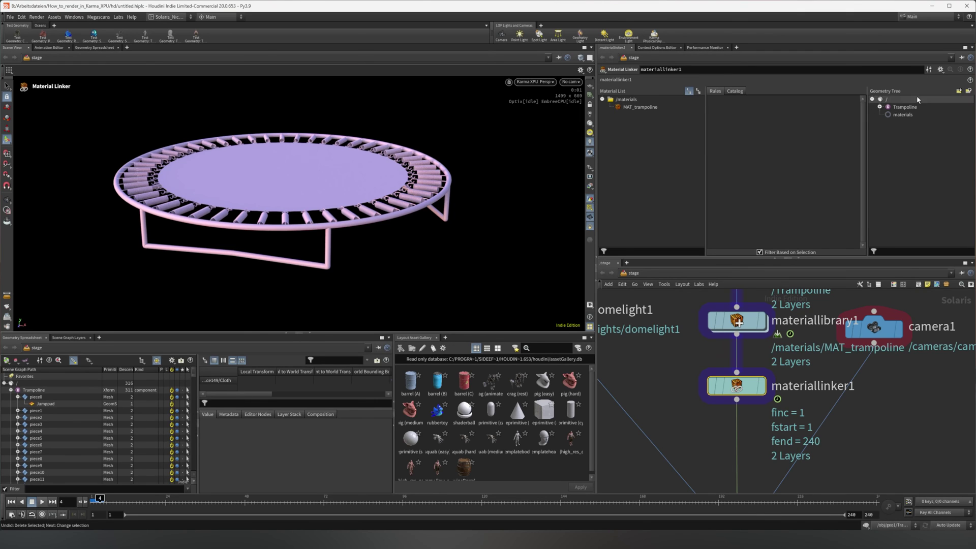
# Expand Trampoline, piece0 and piece10 in the linker's geometry tree and assign MAT_trampoline to piece10's Spring subset.
pyautogui.click(880, 108)
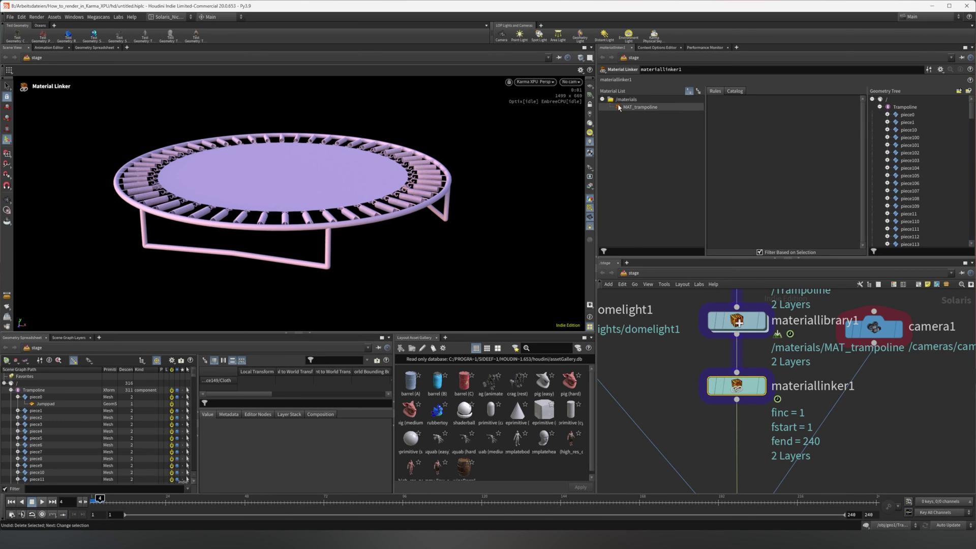
pyautogui.click(641, 107)
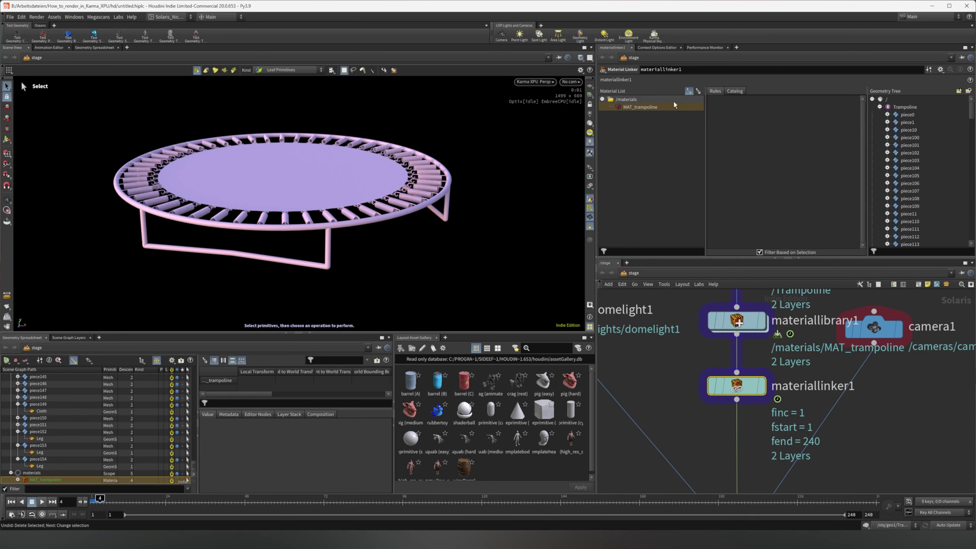
pyautogui.click(888, 115)
pyautogui.click(887, 138)
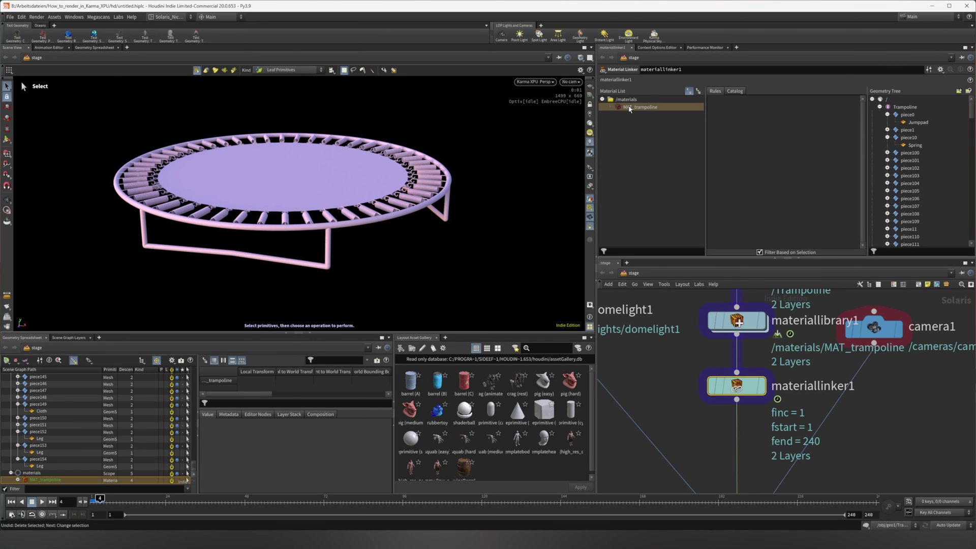
pyautogui.moveTo(630, 109); pyautogui.dragTo(914, 145)
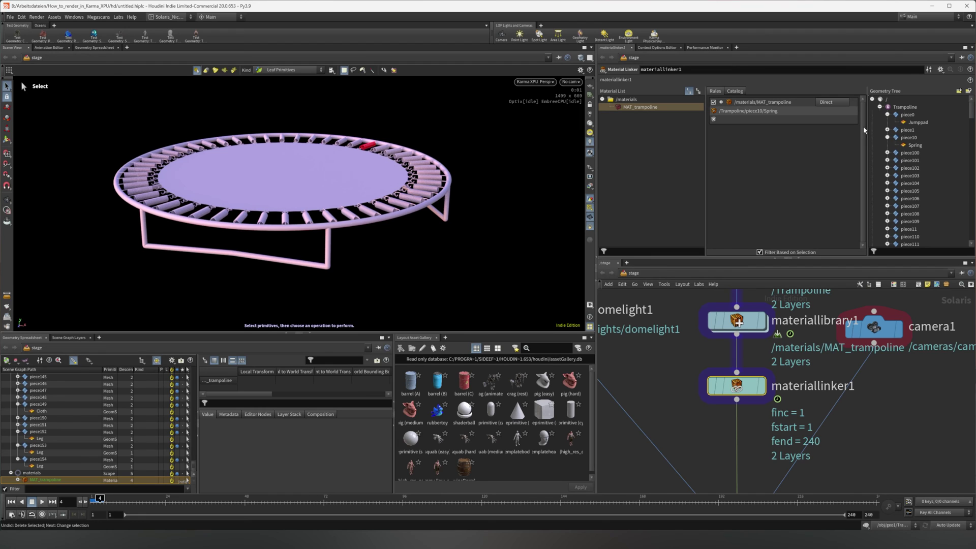
# Change the MAT_trampoline rule's primitive pattern to /Trampoline/**/Spring, review the matching primitives and accept the pattern.
pyautogui.doubleClick(764, 111)
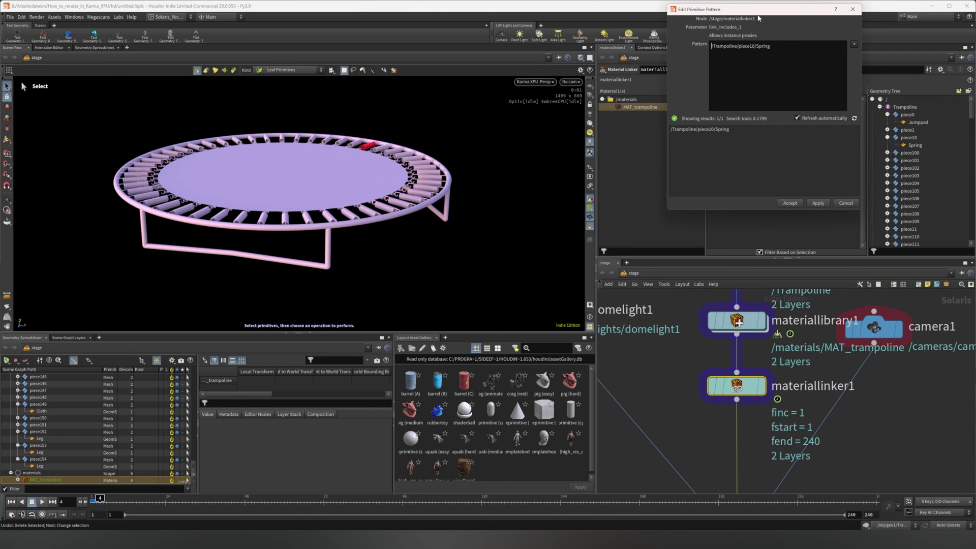
pyautogui.moveTo(760, 17); pyautogui.dragTo(654, 202)
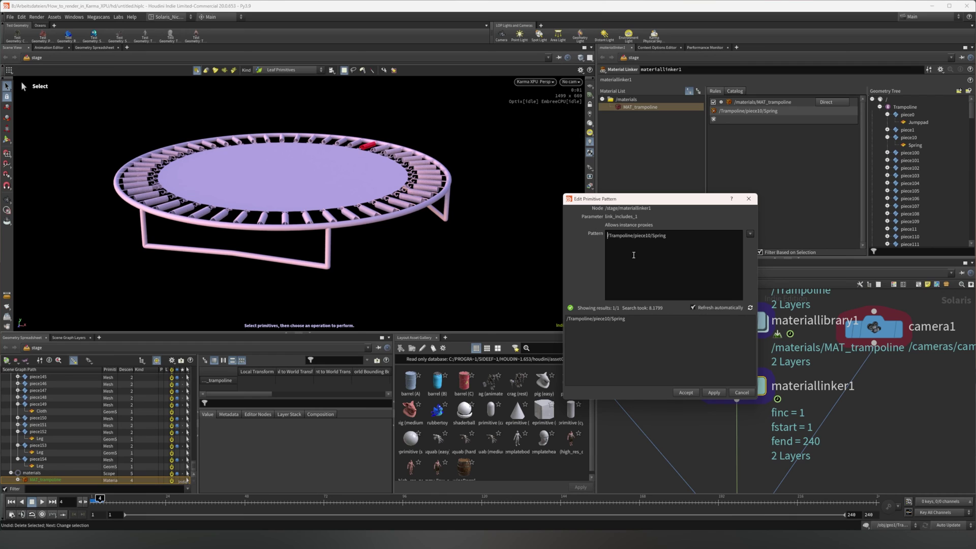
pyautogui.moveTo(650, 236); pyautogui.dragTo(634, 237)
pyautogui.write('**')
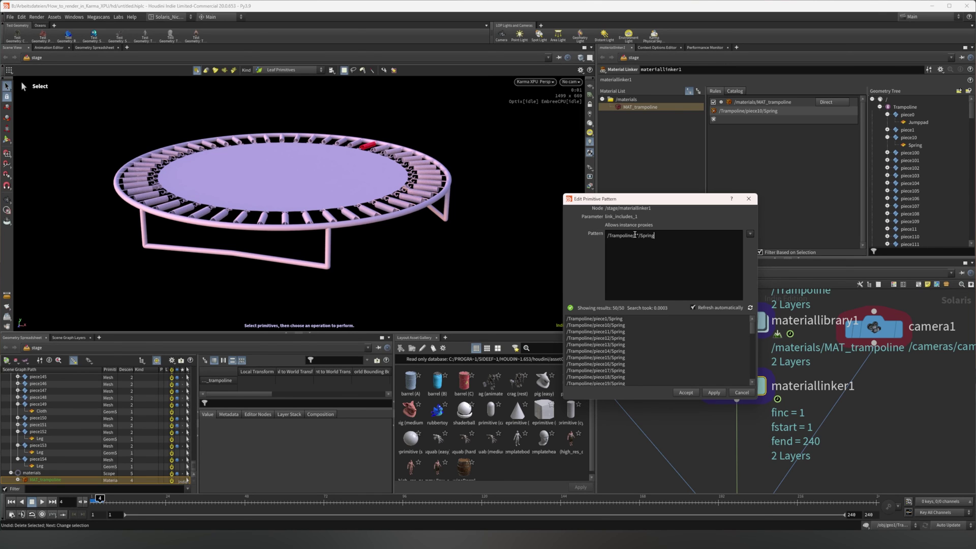
pyautogui.moveTo(634, 235); pyautogui.dragTo(640, 235)
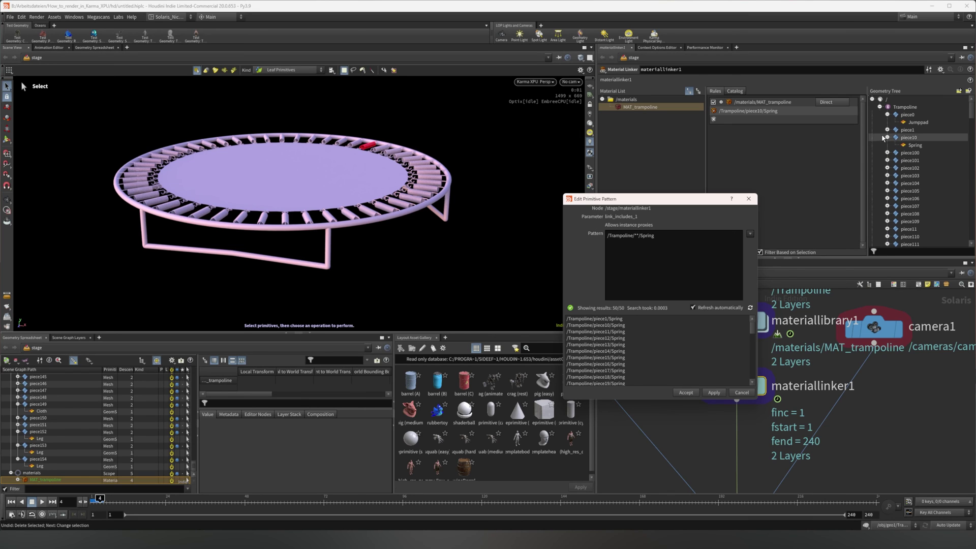
pyautogui.scroll(-18, 893, 173)
pyautogui.scroll(18, 892, 171)
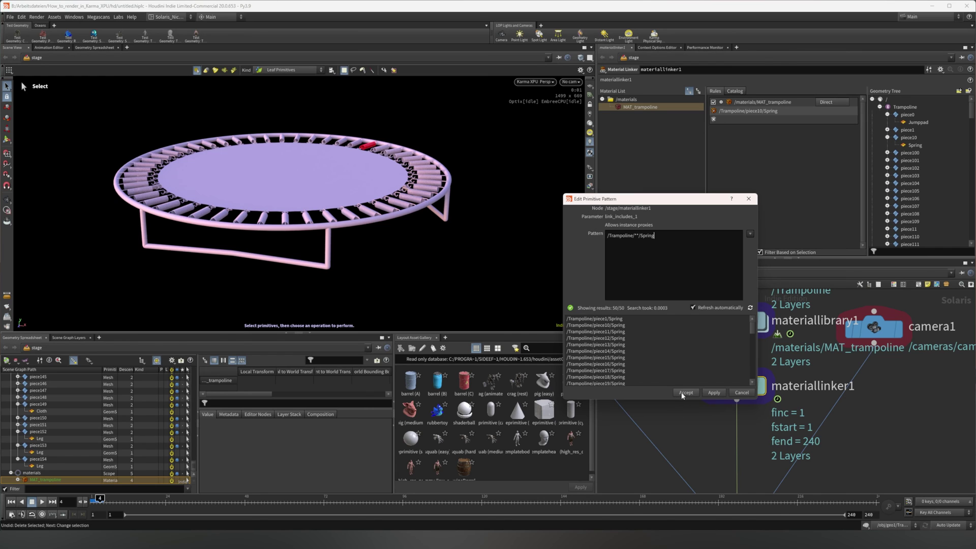
pyautogui.scroll(-4, 632, 370)
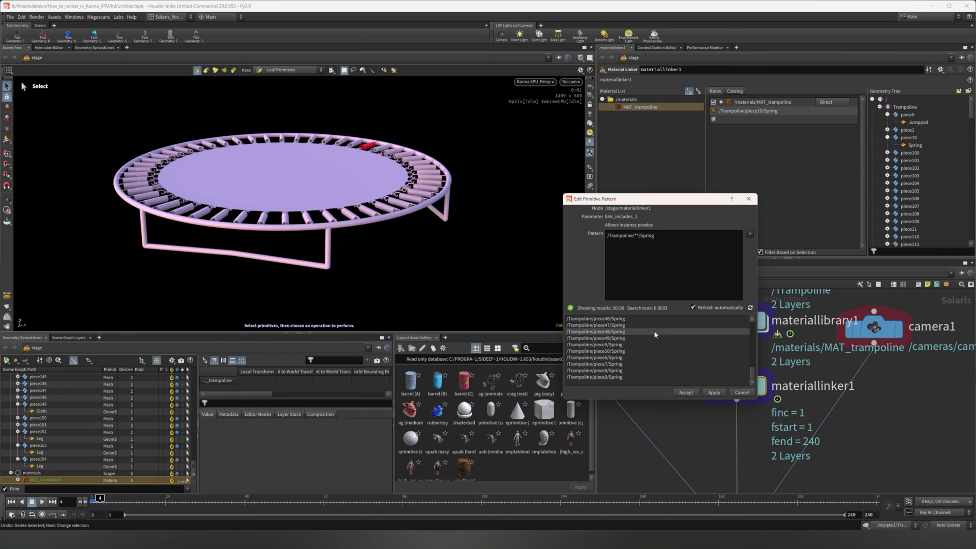
pyautogui.scroll(4, 641, 339)
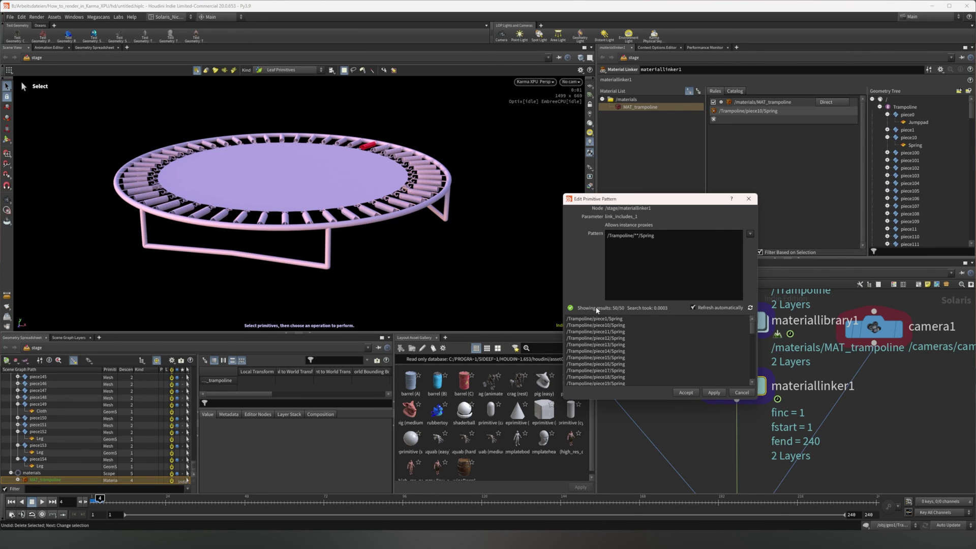
pyautogui.click(686, 393)
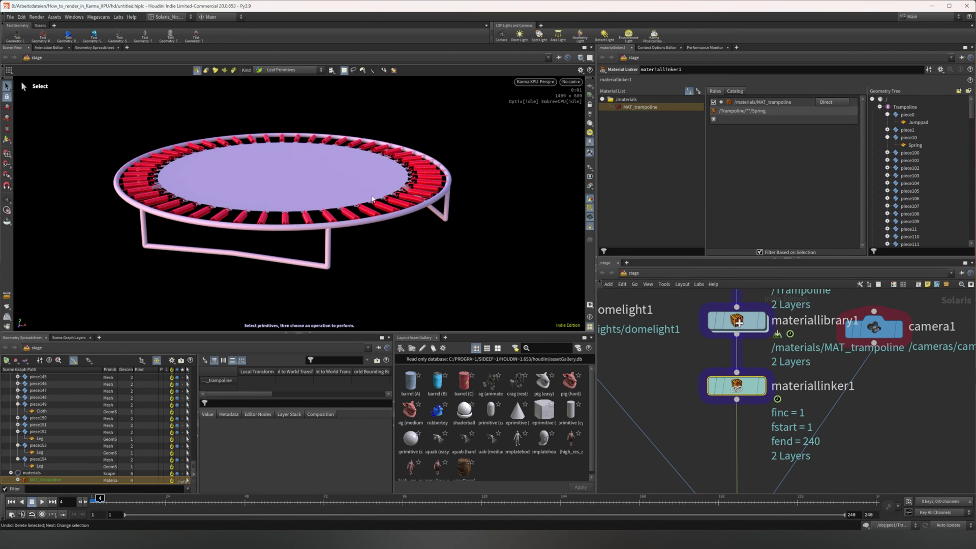
# Examine the material on the trampoline's springs from different angles in the viewport.
pyautogui.keyDown('alt'); pyautogui.moveTo(367, 194); pyautogui.dragTo(307, 169); pyautogui.keyUp('alt')
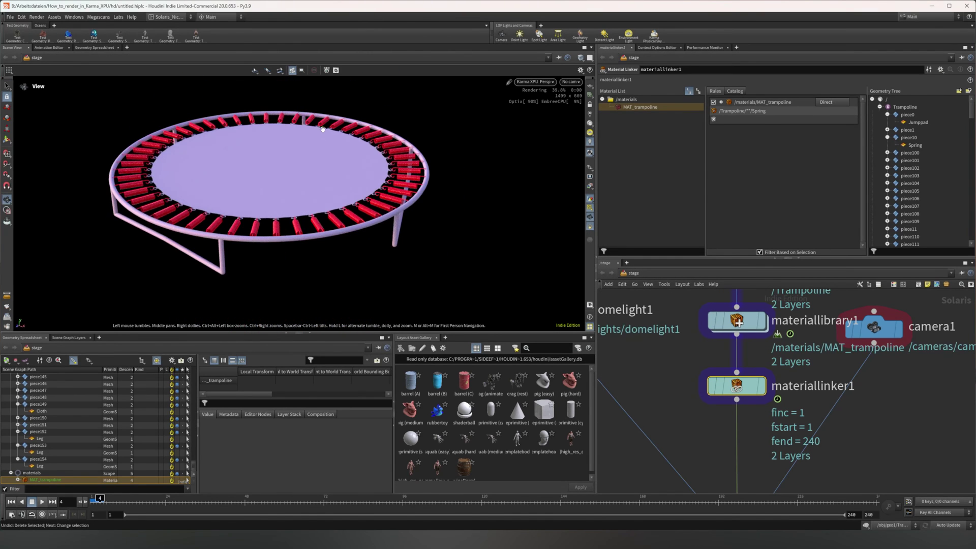
pyautogui.press('s')
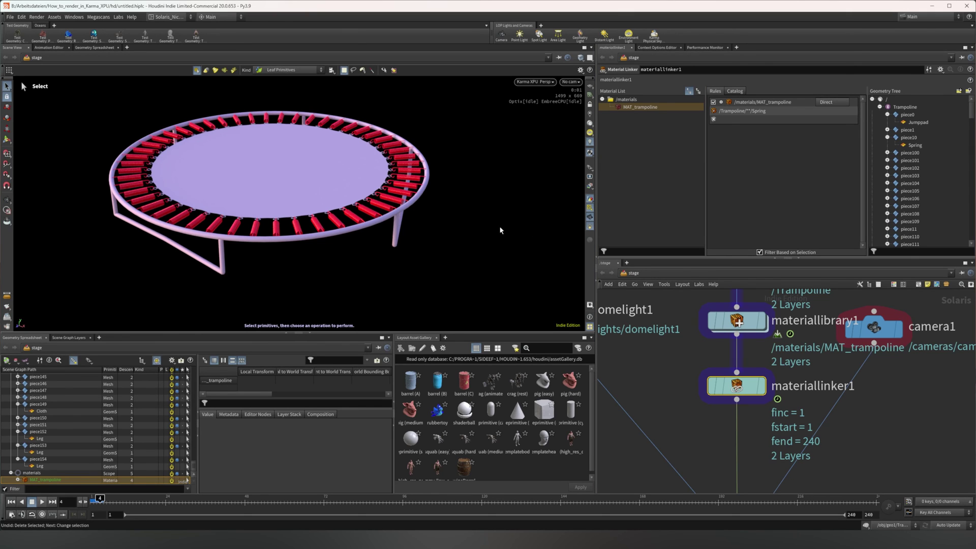
pyautogui.keyDown('alt'); pyautogui.moveTo(269, 233); pyautogui.dragTo(471, 199); pyautogui.keyUp('alt')
pyautogui.keyDown('alt'); pyautogui.moveTo(278, 156); pyautogui.dragTo(359, 233, button='middle'); pyautogui.keyUp('alt')
pyautogui.moveTo(360, 234)
pyautogui.mouseDown()
pyautogui.moveTo(387, 252)
pyautogui.moveTo(357, 228)
pyautogui.mouseUp()
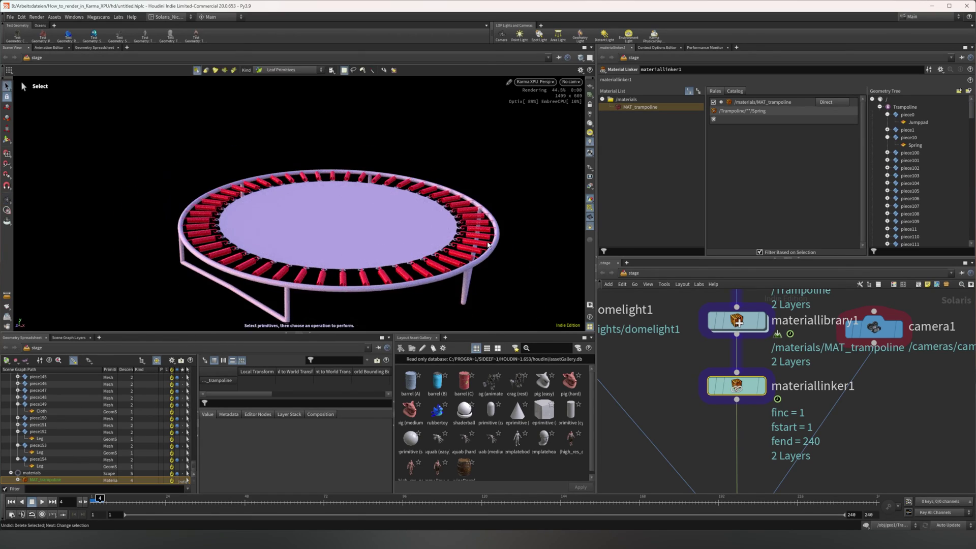
pyautogui.keyDown('alt'); pyautogui.moveTo(350, 245); pyautogui.dragTo(339, 240, button='middle'); pyautogui.keyUp('alt')
pyautogui.keyDown('alt'); pyautogui.moveTo(434, 181); pyautogui.dragTo(427, 176, button='middle'); pyautogui.keyUp('alt')
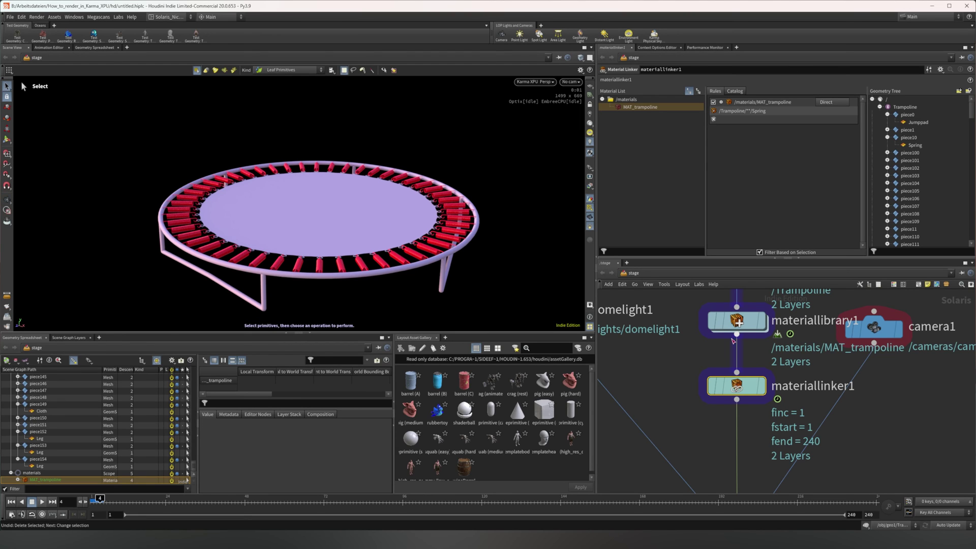
# Assign MAT_trampoline to piece124's Cloth subset in the material linker's geometry tree.
pyautogui.moveTo(687, 405); pyautogui.dragTo(674, 347, button='middle')
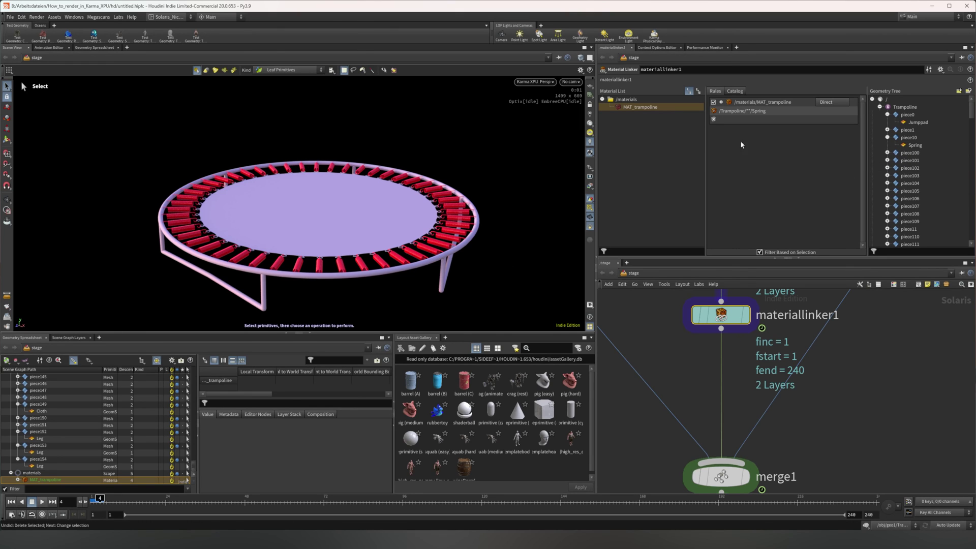
pyautogui.scroll(-8, 888, 201)
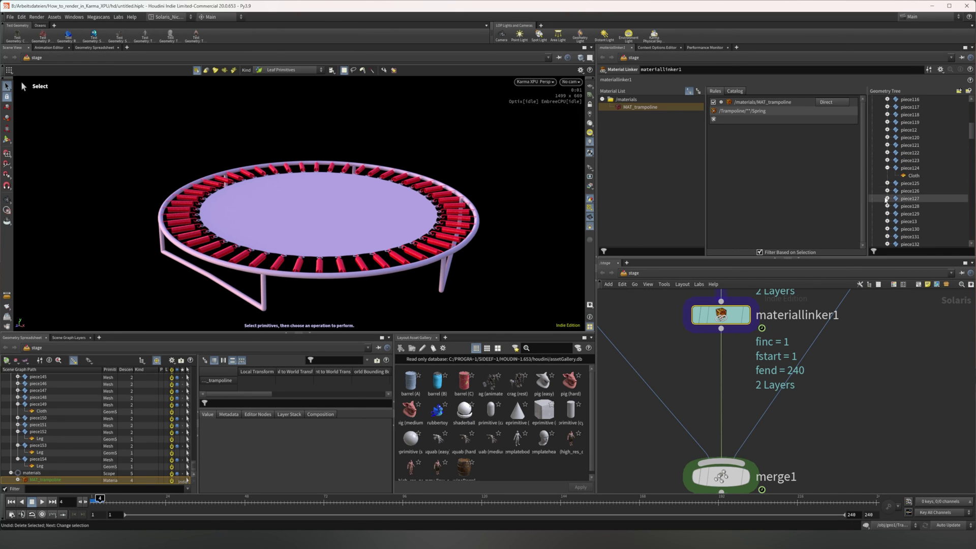
pyautogui.click(896, 176)
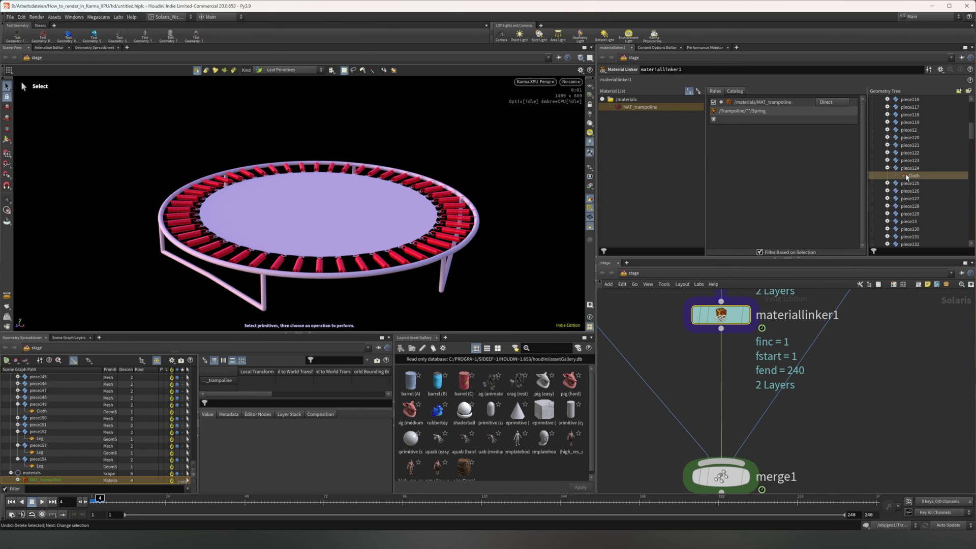
pyautogui.moveTo(640, 107); pyautogui.dragTo(920, 178)
# Change the second MAT_trampoline rule's primitive pattern to /Trampoline/**/Cloth and accept it.
pyautogui.doubleClick(752, 140)
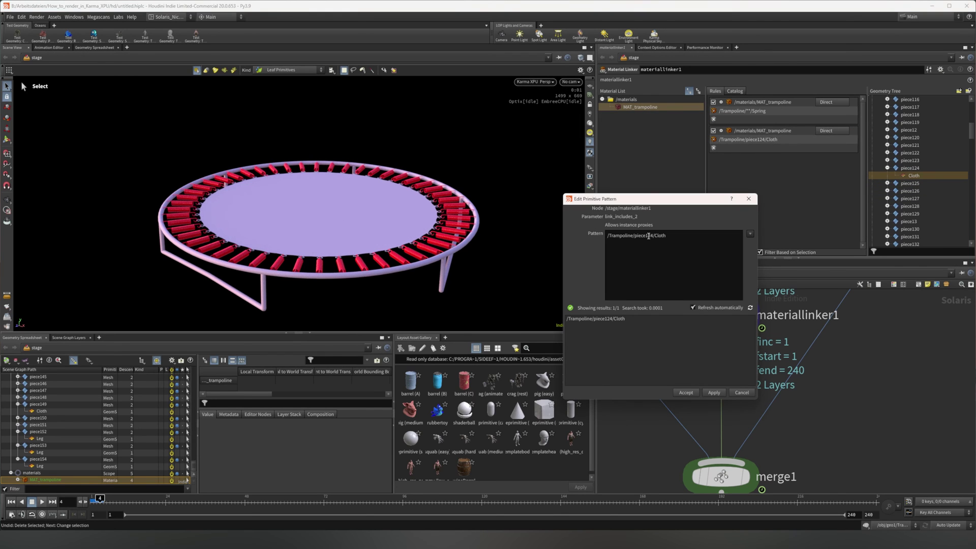
pyautogui.moveTo(652, 236); pyautogui.dragTo(637, 237)
pyautogui.write('**')
pyautogui.press('Return')
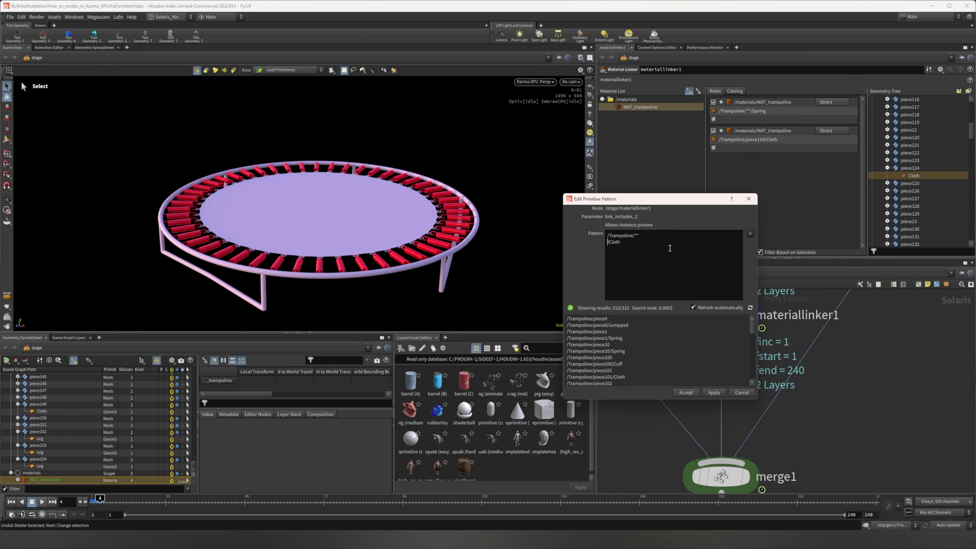
pyautogui.press('BackSpace')
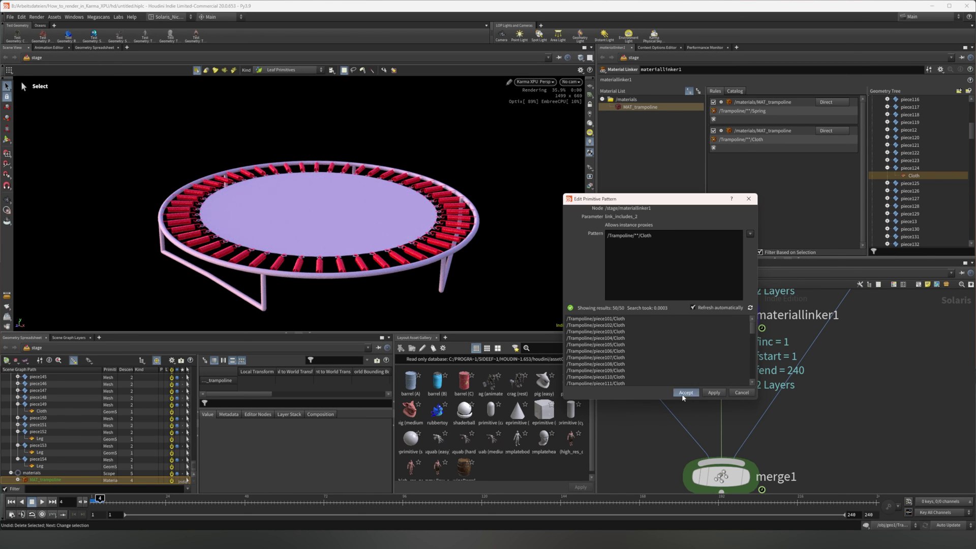
pyautogui.click(686, 392)
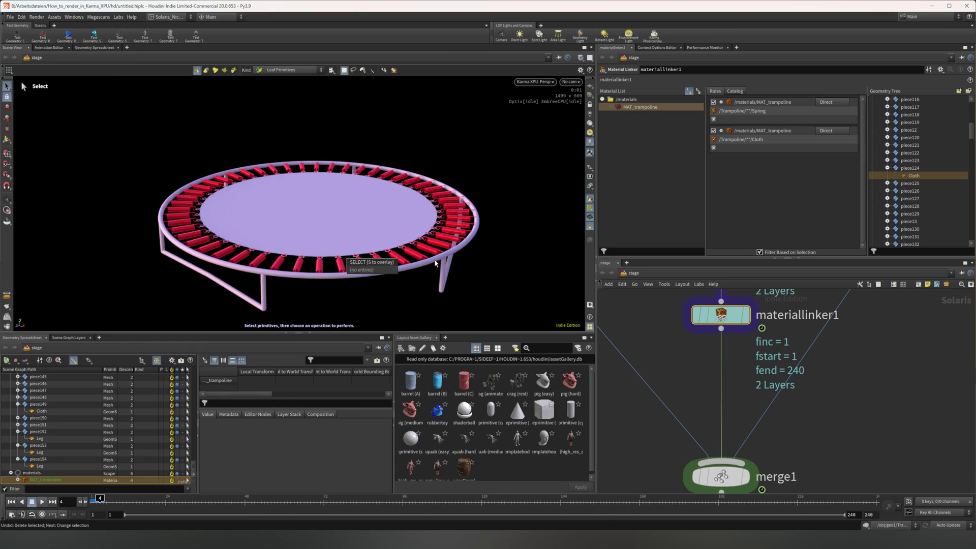
# Examine the material assignment on the whole trampoline from several distances and angles in the viewport.
pyautogui.press('super')
pyautogui.click(348, 245)
pyautogui.press('Escape')
pyautogui.moveTo(352, 252); pyautogui.dragTo(758, 214, button='right')
pyautogui.moveTo(263, 206); pyautogui.dragTo(674, 227, button='right')
pyautogui.moveTo(381, 231); pyautogui.dragTo(402, 235, button='middle')
pyautogui.moveTo(402, 236); pyautogui.dragTo(304, 239)
pyautogui.moveTo(440, 226); pyautogui.dragTo(277, 192, button='right')
pyautogui.moveTo(277, 192); pyautogui.dragTo(144, 195, button='middle')
pyautogui.moveTo(410, 188); pyautogui.dragTo(246, 181, button='right')
pyautogui.moveTo(439, 232); pyautogui.dragTo(386, 219)
pyautogui.moveTo(442, 214); pyautogui.dragTo(292, 226, button='middle')
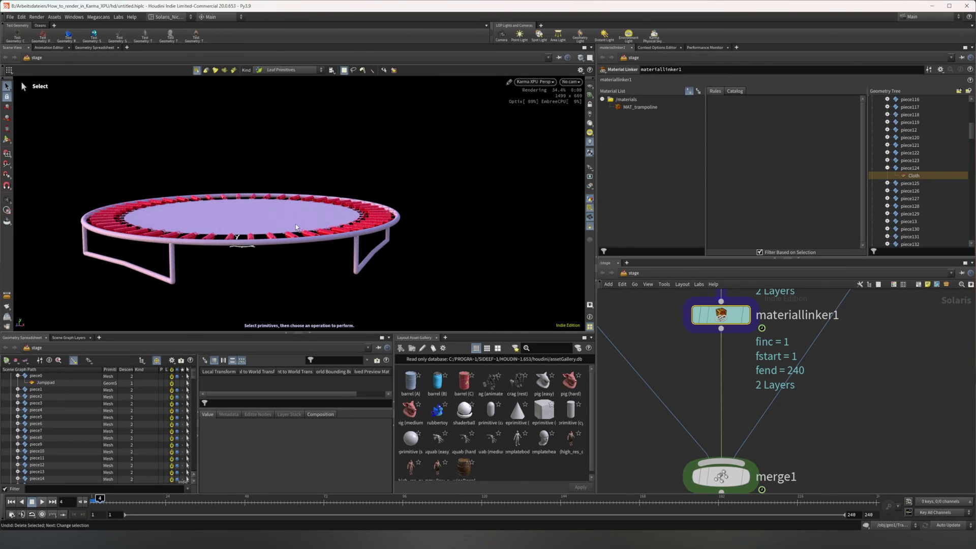
pyautogui.moveTo(215, 227); pyautogui.dragTo(280, 224, button='middle')
pyautogui.moveTo(280, 224); pyautogui.dragTo(343, 234)
pyautogui.press('s')
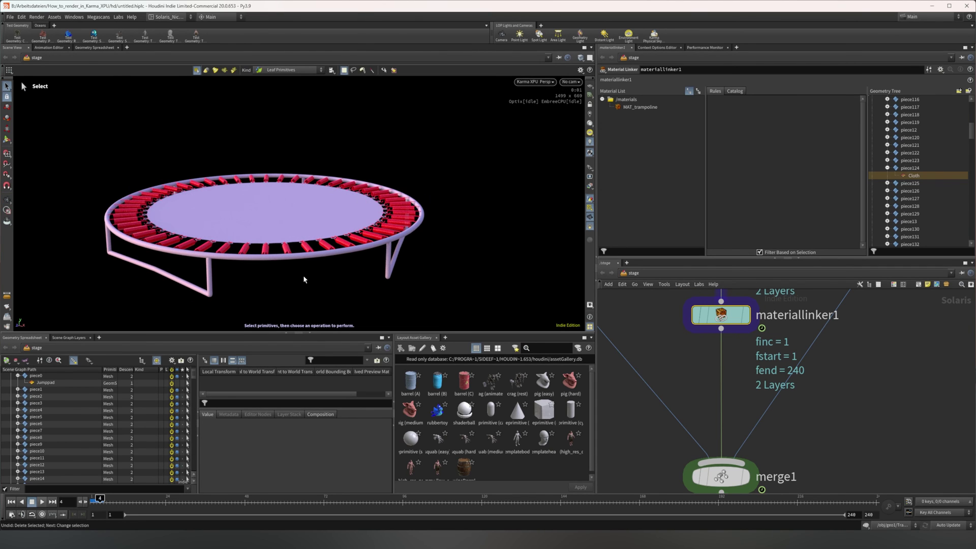
pyautogui.press('Escape')
pyautogui.moveTo(329, 239)
pyautogui.mouseDown()
pyautogui.moveTo(303, 255)
pyautogui.moveTo(333, 245)
pyautogui.mouseUp()
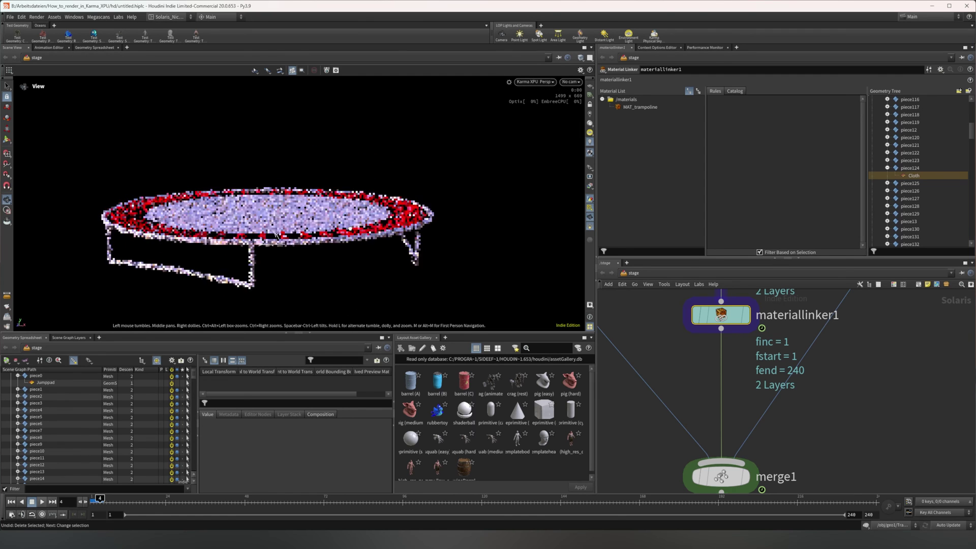
pyautogui.keyDown('alt'); pyautogui.moveTo(352, 229); pyautogui.dragTo(314, 241); pyautogui.keyUp('alt')
# Review the stage network by inspecting the Trampoline import, the dome light, the camera and the merge node.
pyautogui.scroll(-5, 679, 358)
pyautogui.moveTo(676, 359); pyautogui.dragTo(753, 375, button='middle')
pyautogui.scroll(-4, 753, 376)
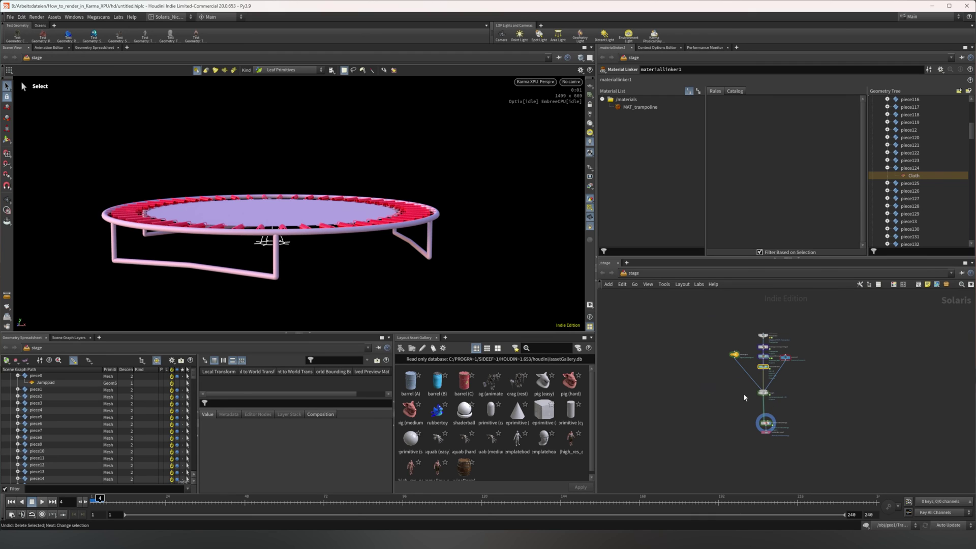
pyautogui.scroll(3, 797, 394)
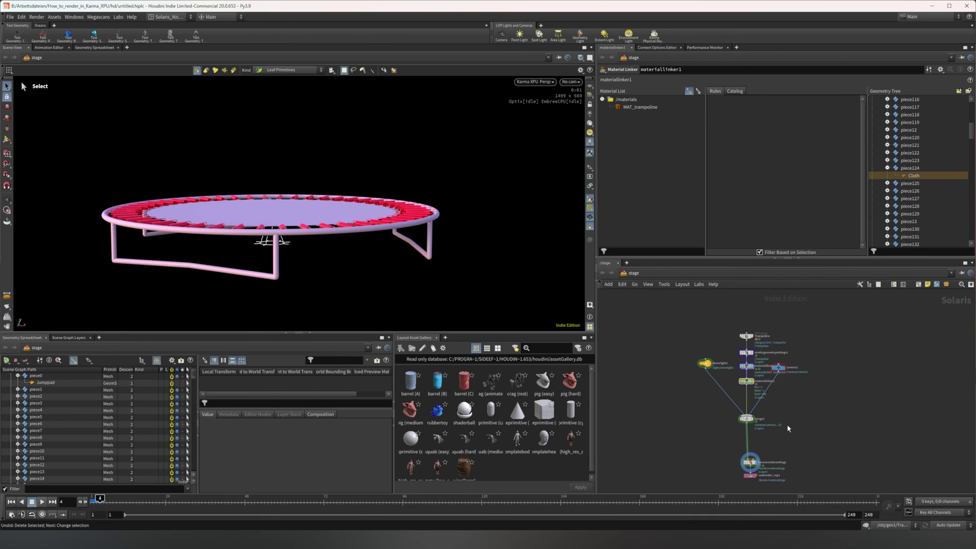
pyautogui.scroll(2, 733, 358)
pyautogui.click(755, 330)
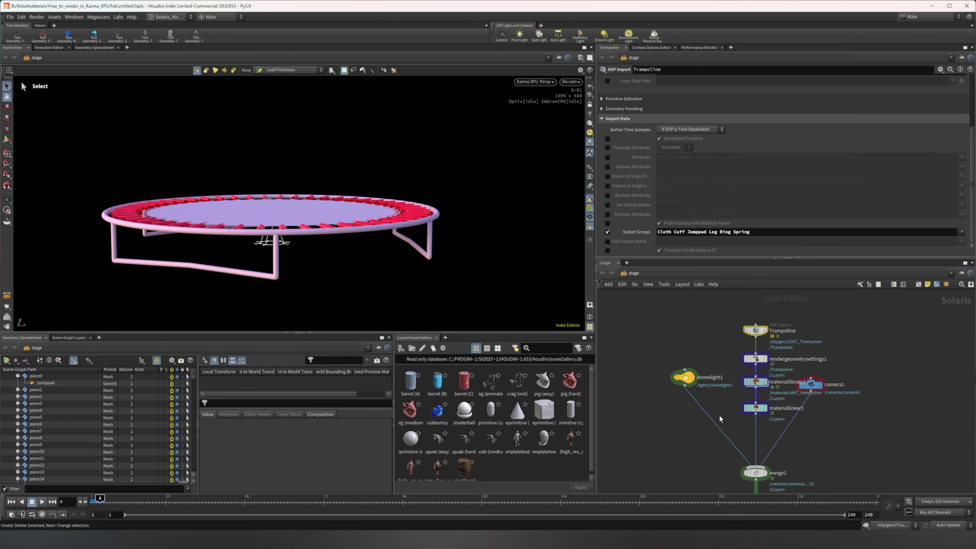
pyautogui.moveTo(733, 425); pyautogui.dragTo(756, 378, button='middle')
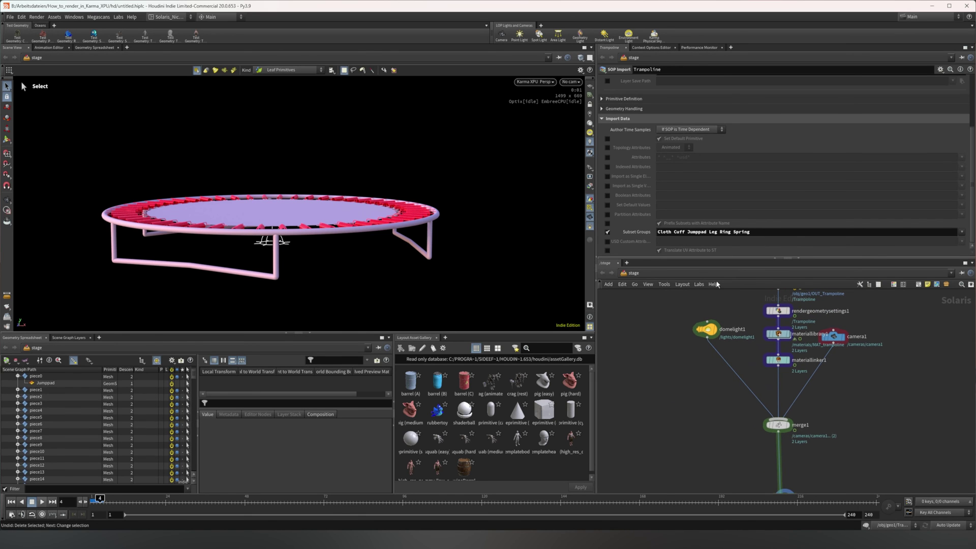
pyautogui.press('space')
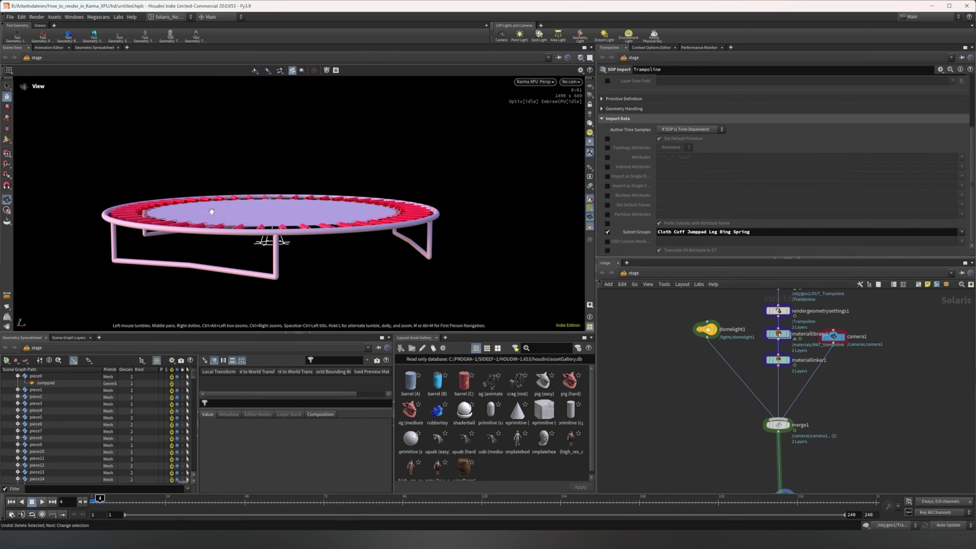
pyautogui.moveTo(231, 215); pyautogui.dragTo(352, 279)
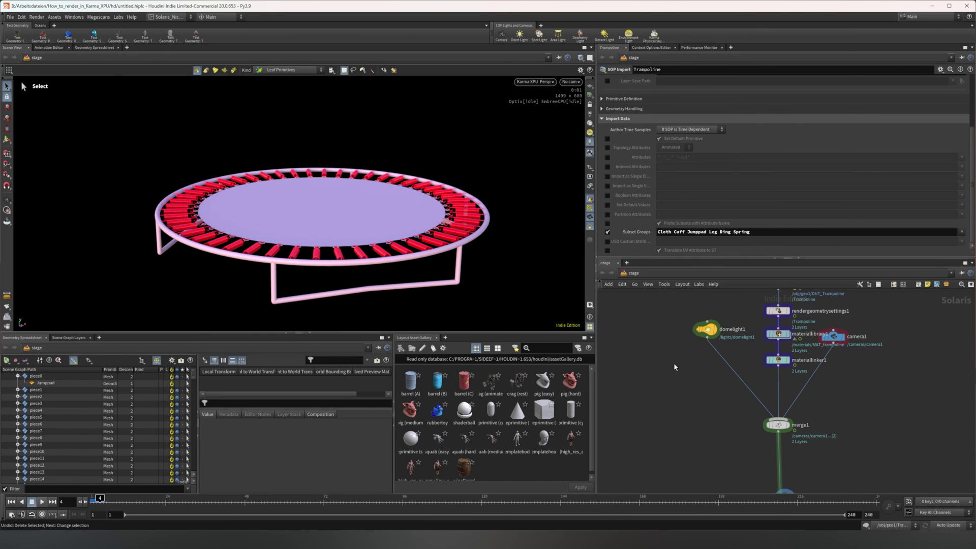
pyautogui.moveTo(700, 364); pyautogui.dragTo(674, 379, button='middle')
pyautogui.click(681, 346)
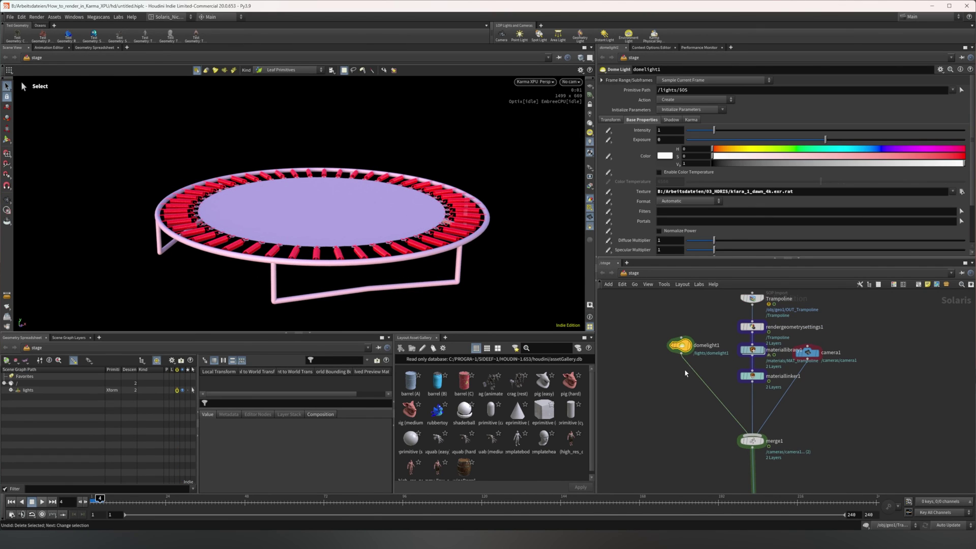
pyautogui.click(809, 353)
pyautogui.moveTo(762, 435); pyautogui.dragTo(714, 354, button='middle')
pyautogui.click(660, 324)
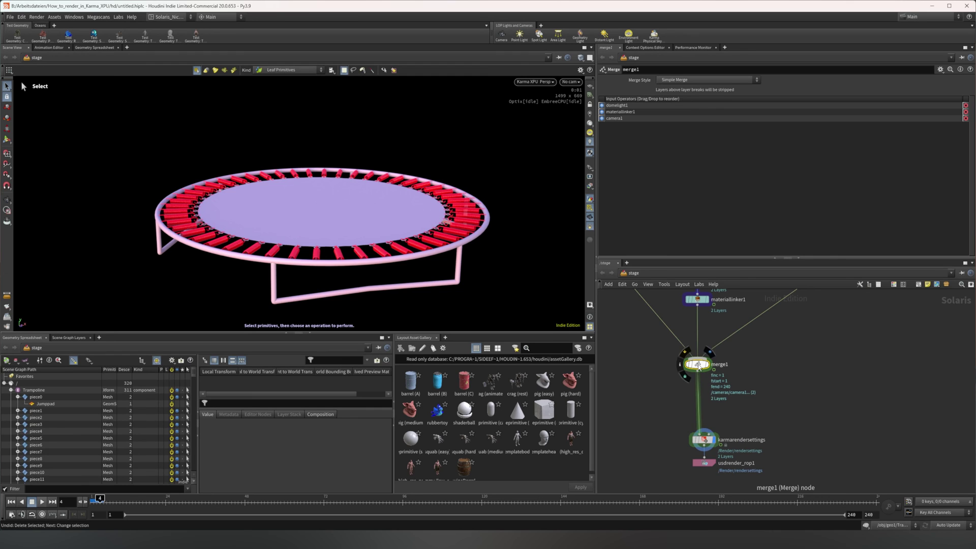
pyautogui.moveTo(735, 372); pyautogui.dragTo(715, 344, button='middle')
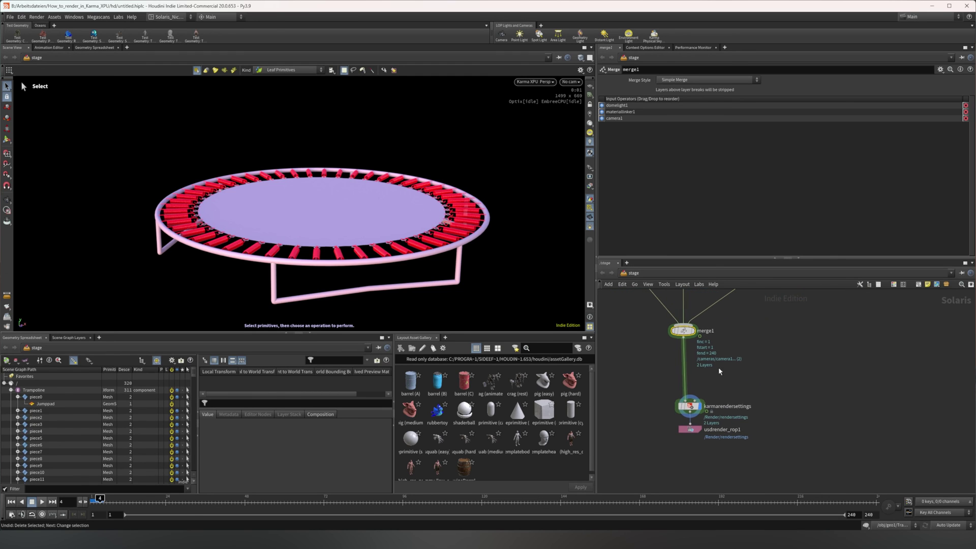
# Examine the springs and their hooks close up, along with the trampoline's underside, in the viewport.
pyautogui.click(318, 253)
pyautogui.click(505, 233)
pyautogui.keyDown('alt'); pyautogui.moveTo(355, 279); pyautogui.dragTo(387, 273); pyautogui.keyUp('alt')
pyautogui.keyDown('alt'); pyautogui.moveTo(426, 265); pyautogui.dragTo(373, 267, button='middle'); pyautogui.keyUp('alt')
pyautogui.keyDown('alt'); pyautogui.moveTo(223, 236); pyautogui.dragTo(261, 256); pyautogui.keyUp('alt')
pyautogui.keyDown('alt'); pyautogui.moveTo(261, 256); pyautogui.dragTo(356, 223, button='right'); pyautogui.keyUp('alt')
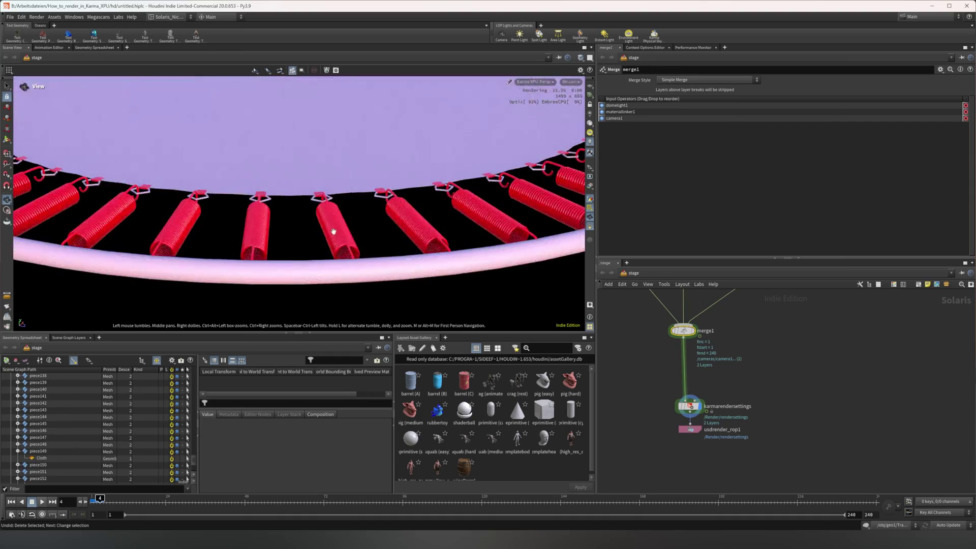
pyautogui.keyDown('alt'); pyautogui.moveTo(276, 235); pyautogui.dragTo(307, 197, button='right'); pyautogui.keyUp('alt')
pyautogui.keyDown('alt'); pyautogui.moveTo(392, 227); pyautogui.dragTo(418, 199); pyautogui.keyUp('alt')
# Set usdrender_rop1's valid frame range to Render Current Frame and render the frame to MPlay.
pyautogui.click(690, 406)
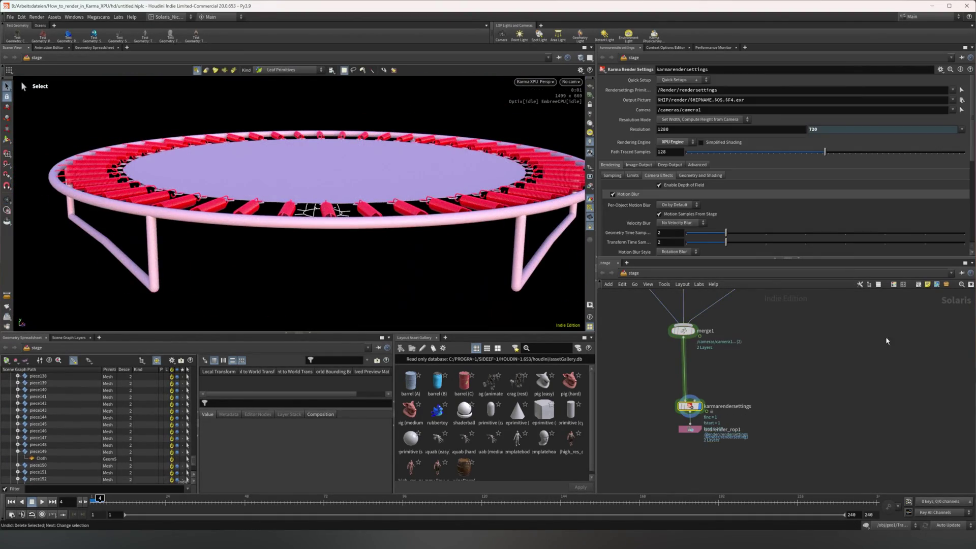
pyautogui.click(678, 128)
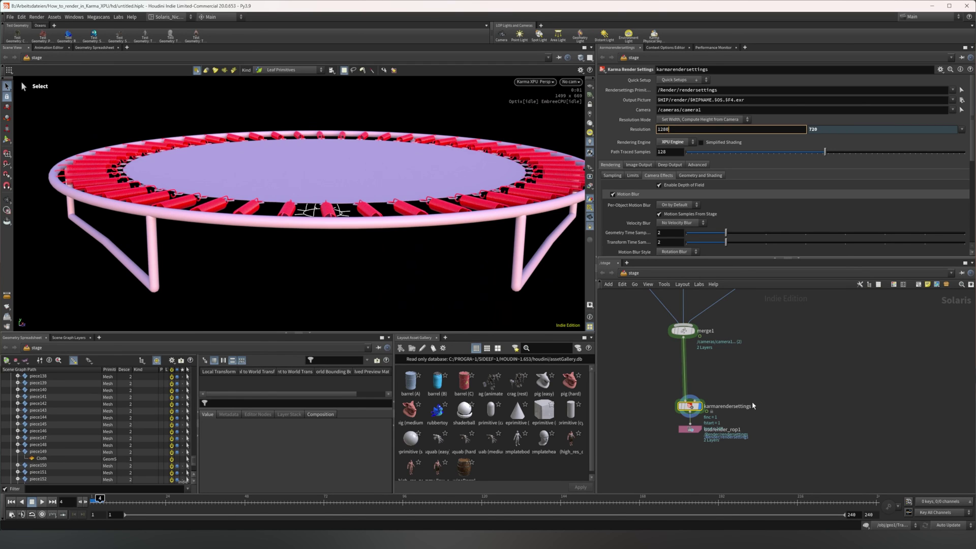
pyautogui.moveTo(753, 405); pyautogui.dragTo(744, 362, button='middle')
pyautogui.click(681, 386)
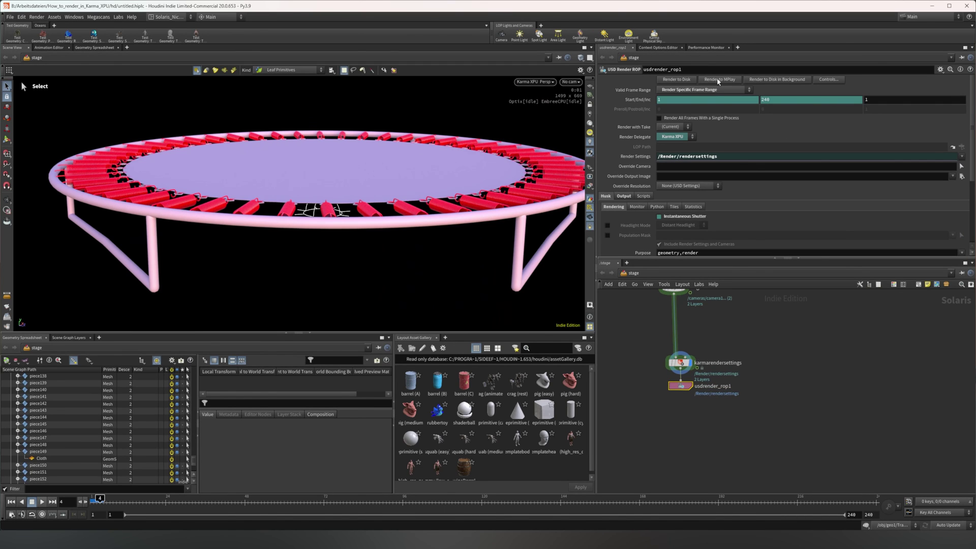
pyautogui.click(704, 89)
pyautogui.click(718, 110)
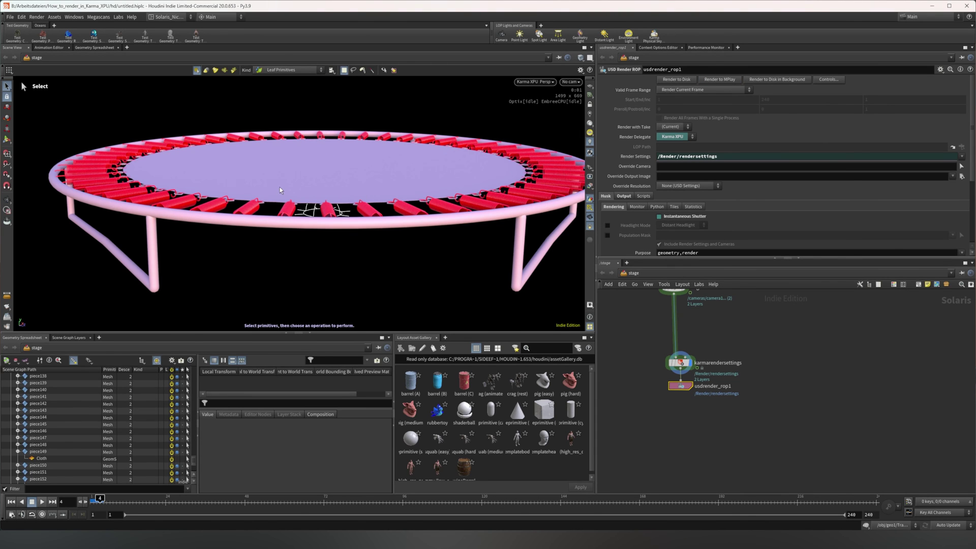
# Inspect the rendered trampoline frame at different magnifications in MPlay, then close the MPlay window.
pyautogui.scroll(7, 391, 300)
pyautogui.scroll(-13, 391, 300)
pyautogui.scroll(4, 391, 300)
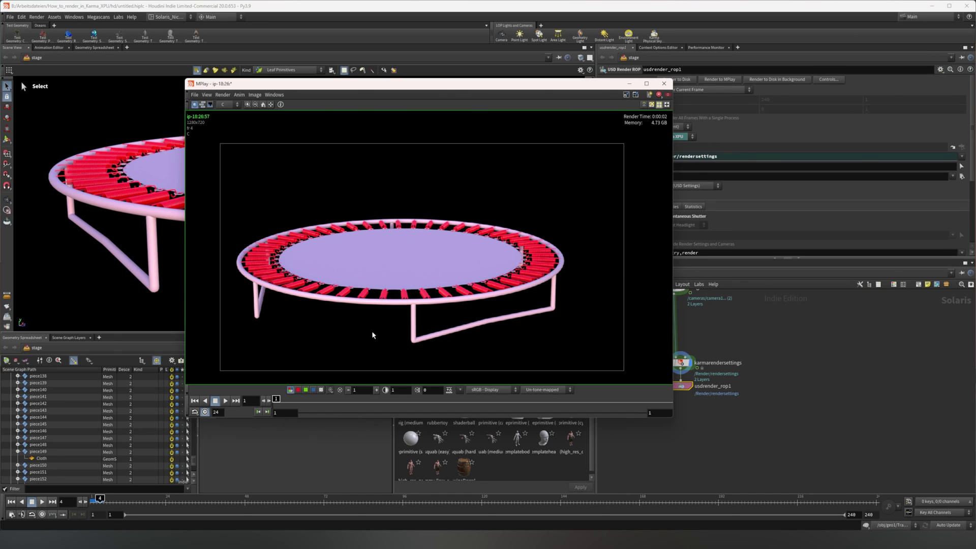
pyautogui.scroll(3, 479, 301)
pyautogui.scroll(-1, 473, 299)
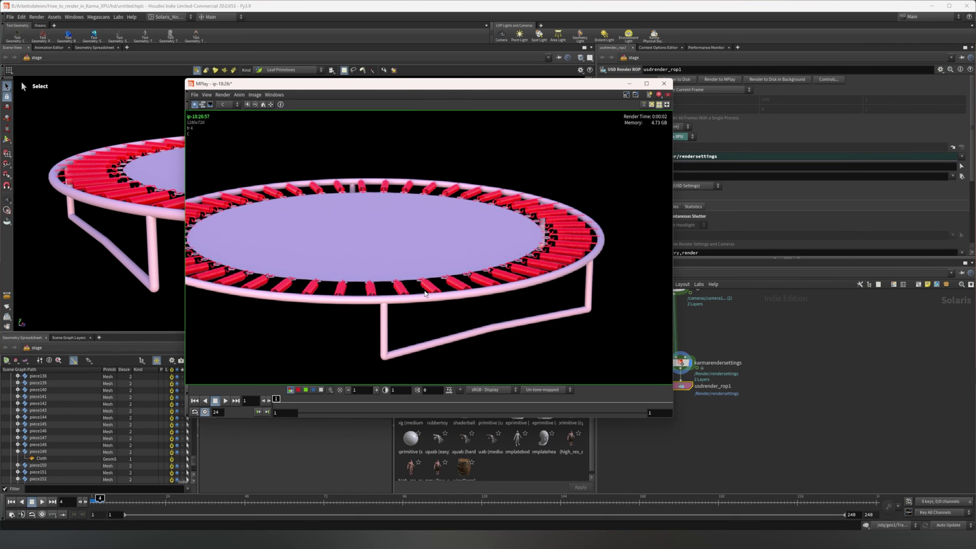
pyautogui.scroll(-3, 372, 291)
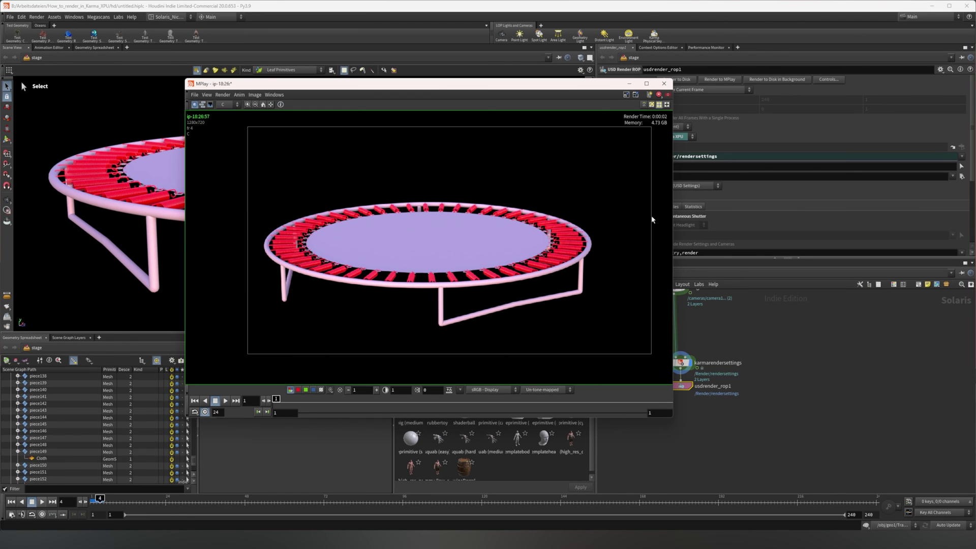
pyautogui.scroll(5, 386, 249)
pyautogui.scroll(-7, 322, 224)
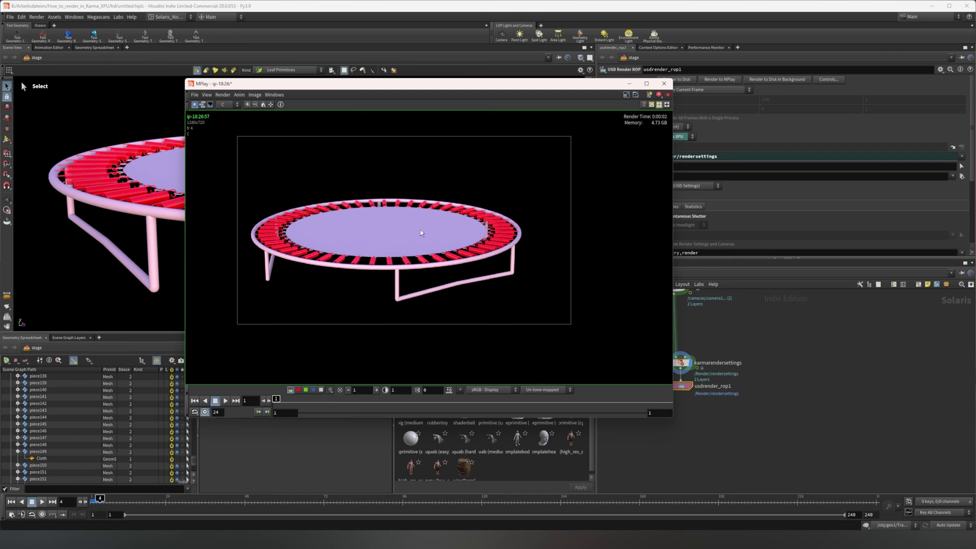
pyautogui.scroll(6, 406, 223)
pyautogui.moveTo(314, 308); pyautogui.dragTo(355, 279, button='middle')
pyautogui.scroll(-1, 358, 281)
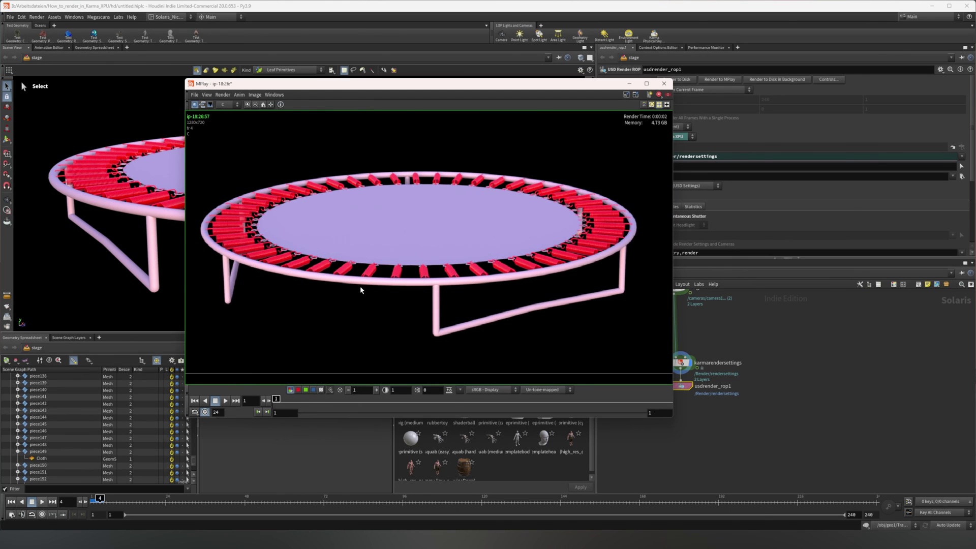
pyautogui.click(195, 95)
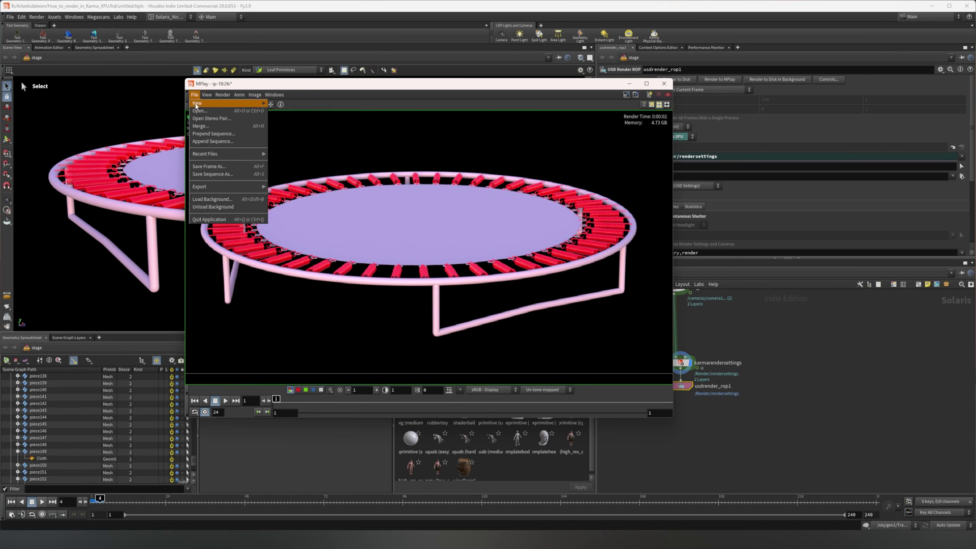
pyautogui.press('Escape')
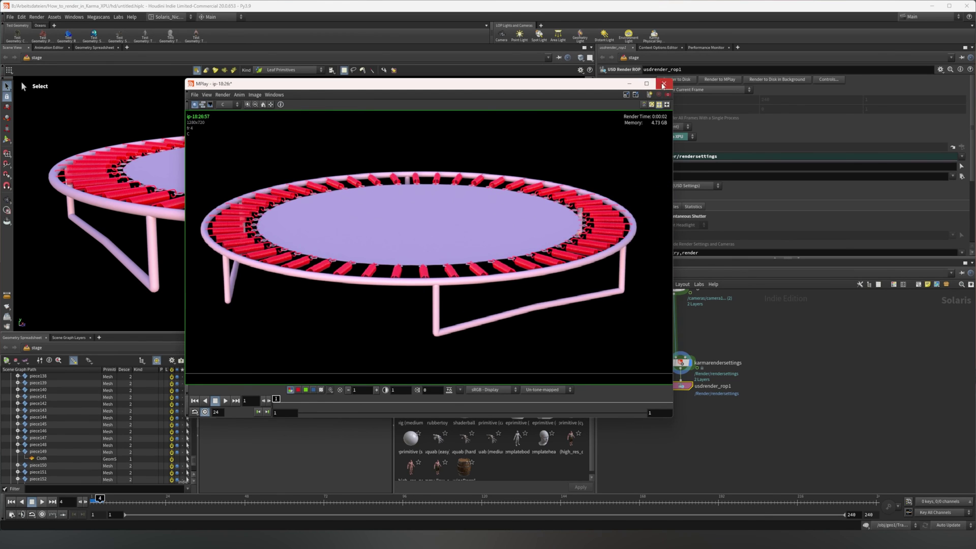
pyautogui.click(664, 83)
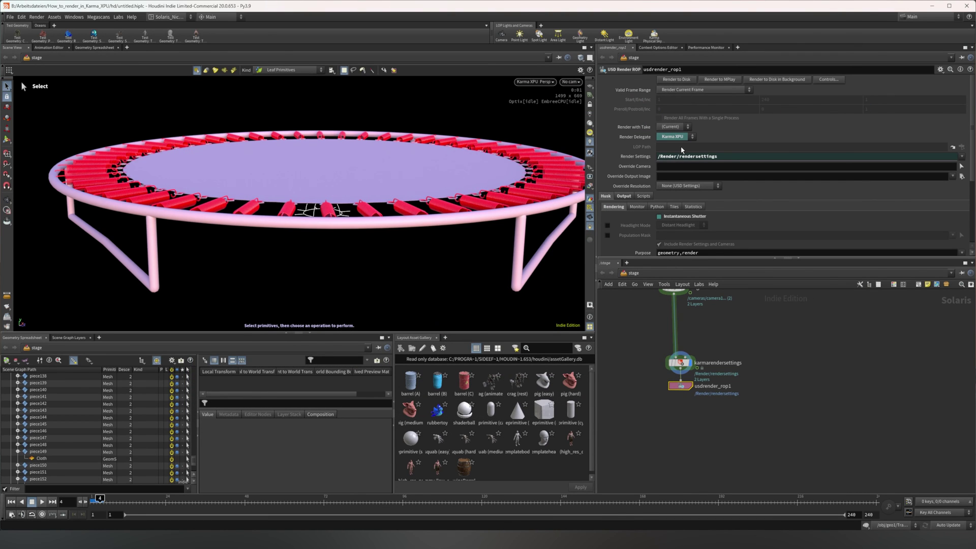
# Set usdrender_rop1 to Render Specific Frame Range and enable Render All Frames With a Single Process.
pyautogui.click(691, 90)
pyautogui.click(691, 100)
pyautogui.click(660, 118)
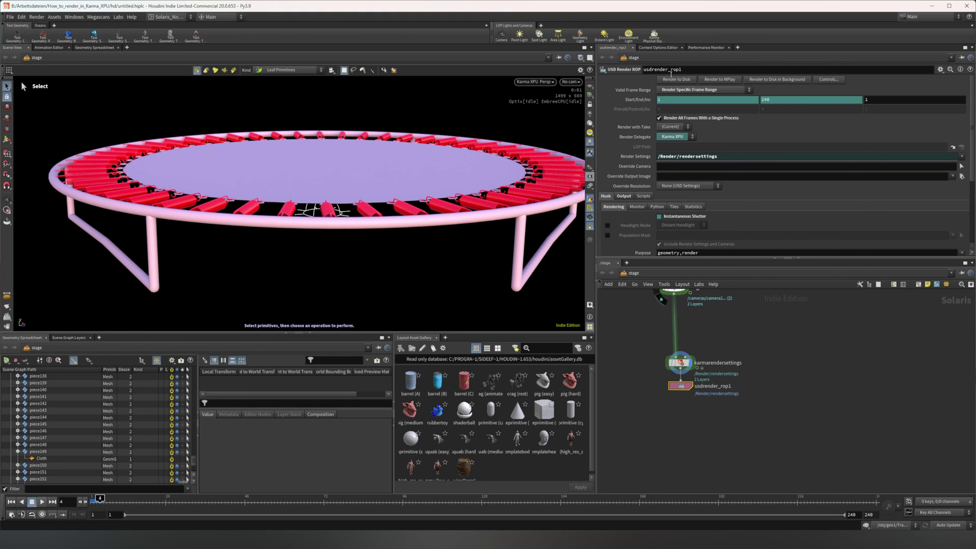
# Enable MPlay Monitor in usdrender_rop1's monitor output settings.
pyautogui.scroll(-5, 638, 191)
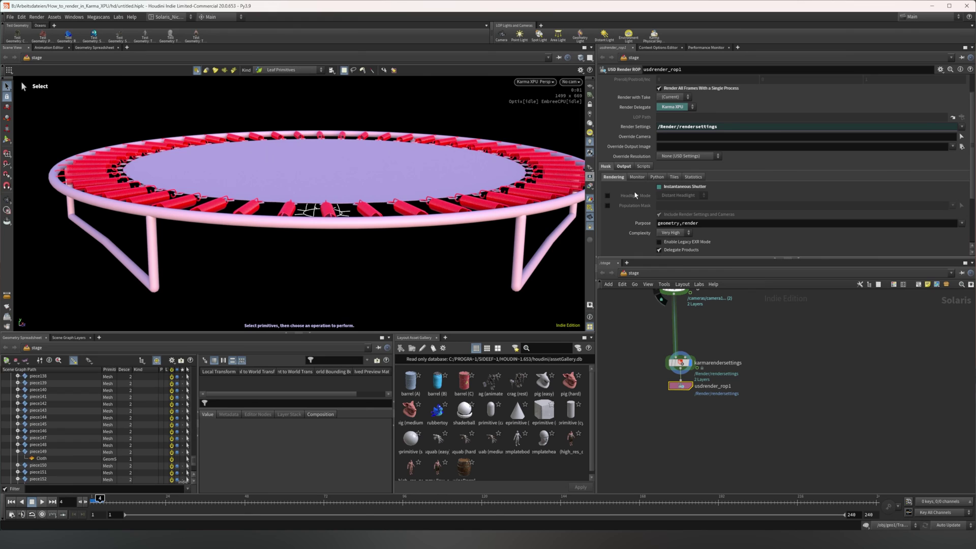
pyautogui.click(637, 127)
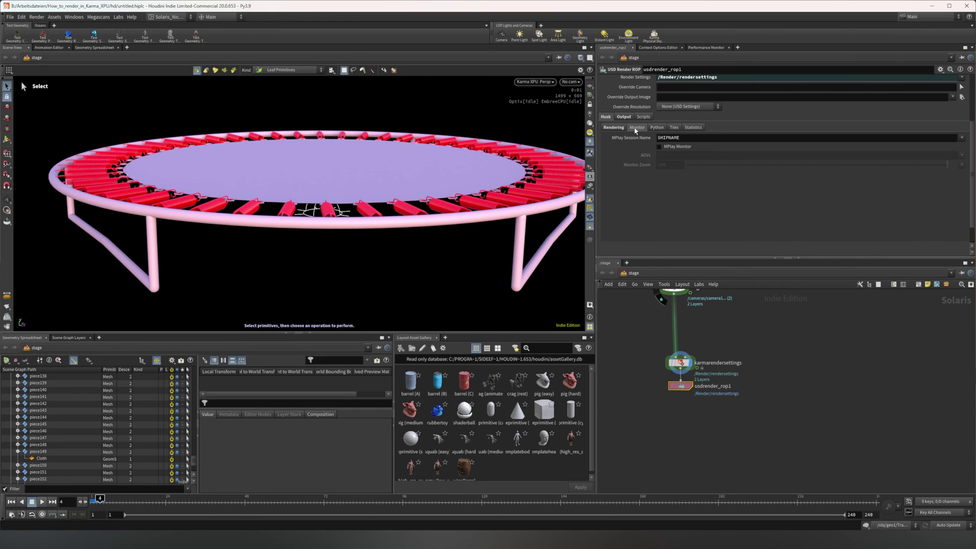
pyautogui.click(660, 147)
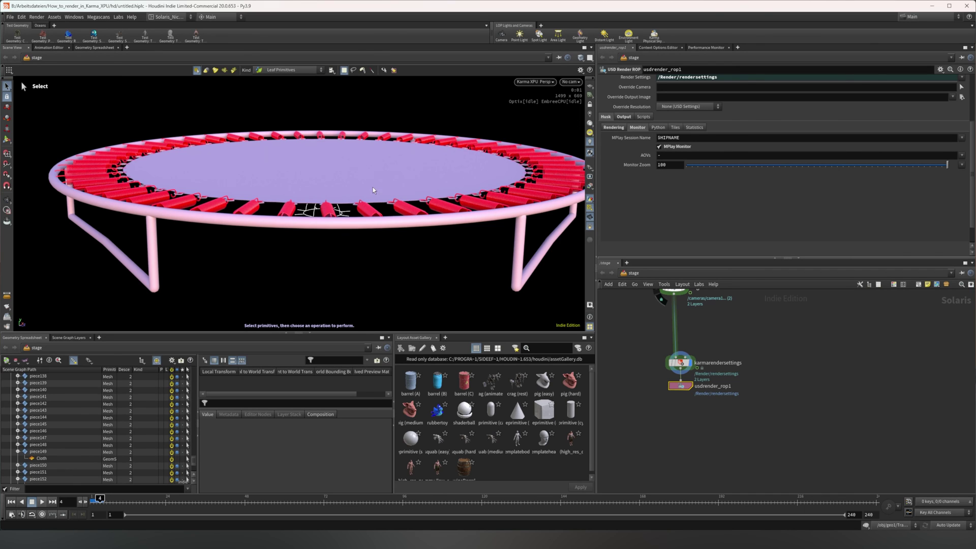
pyautogui.scroll(3, 631, 145)
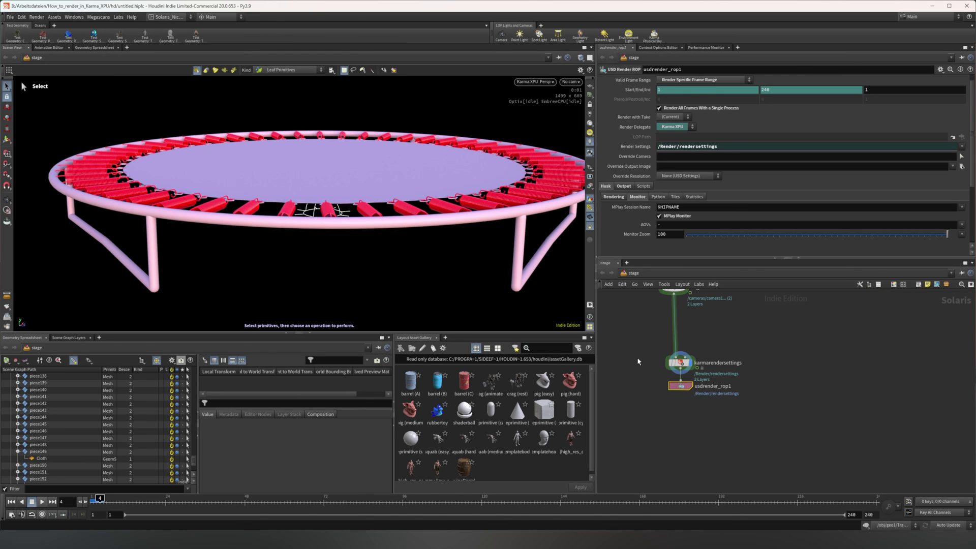
# Show the parameters of the karmarendersettings node.
pyautogui.click(679, 362)
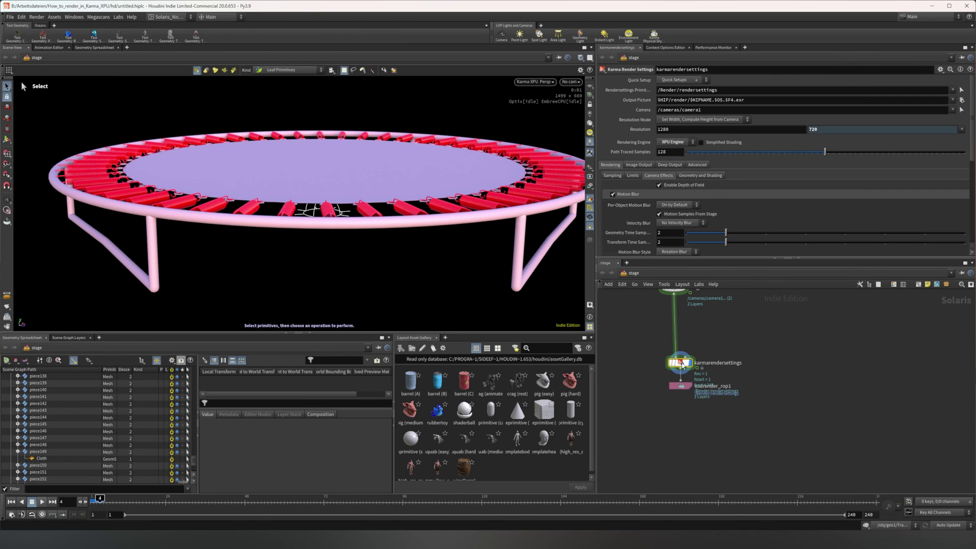